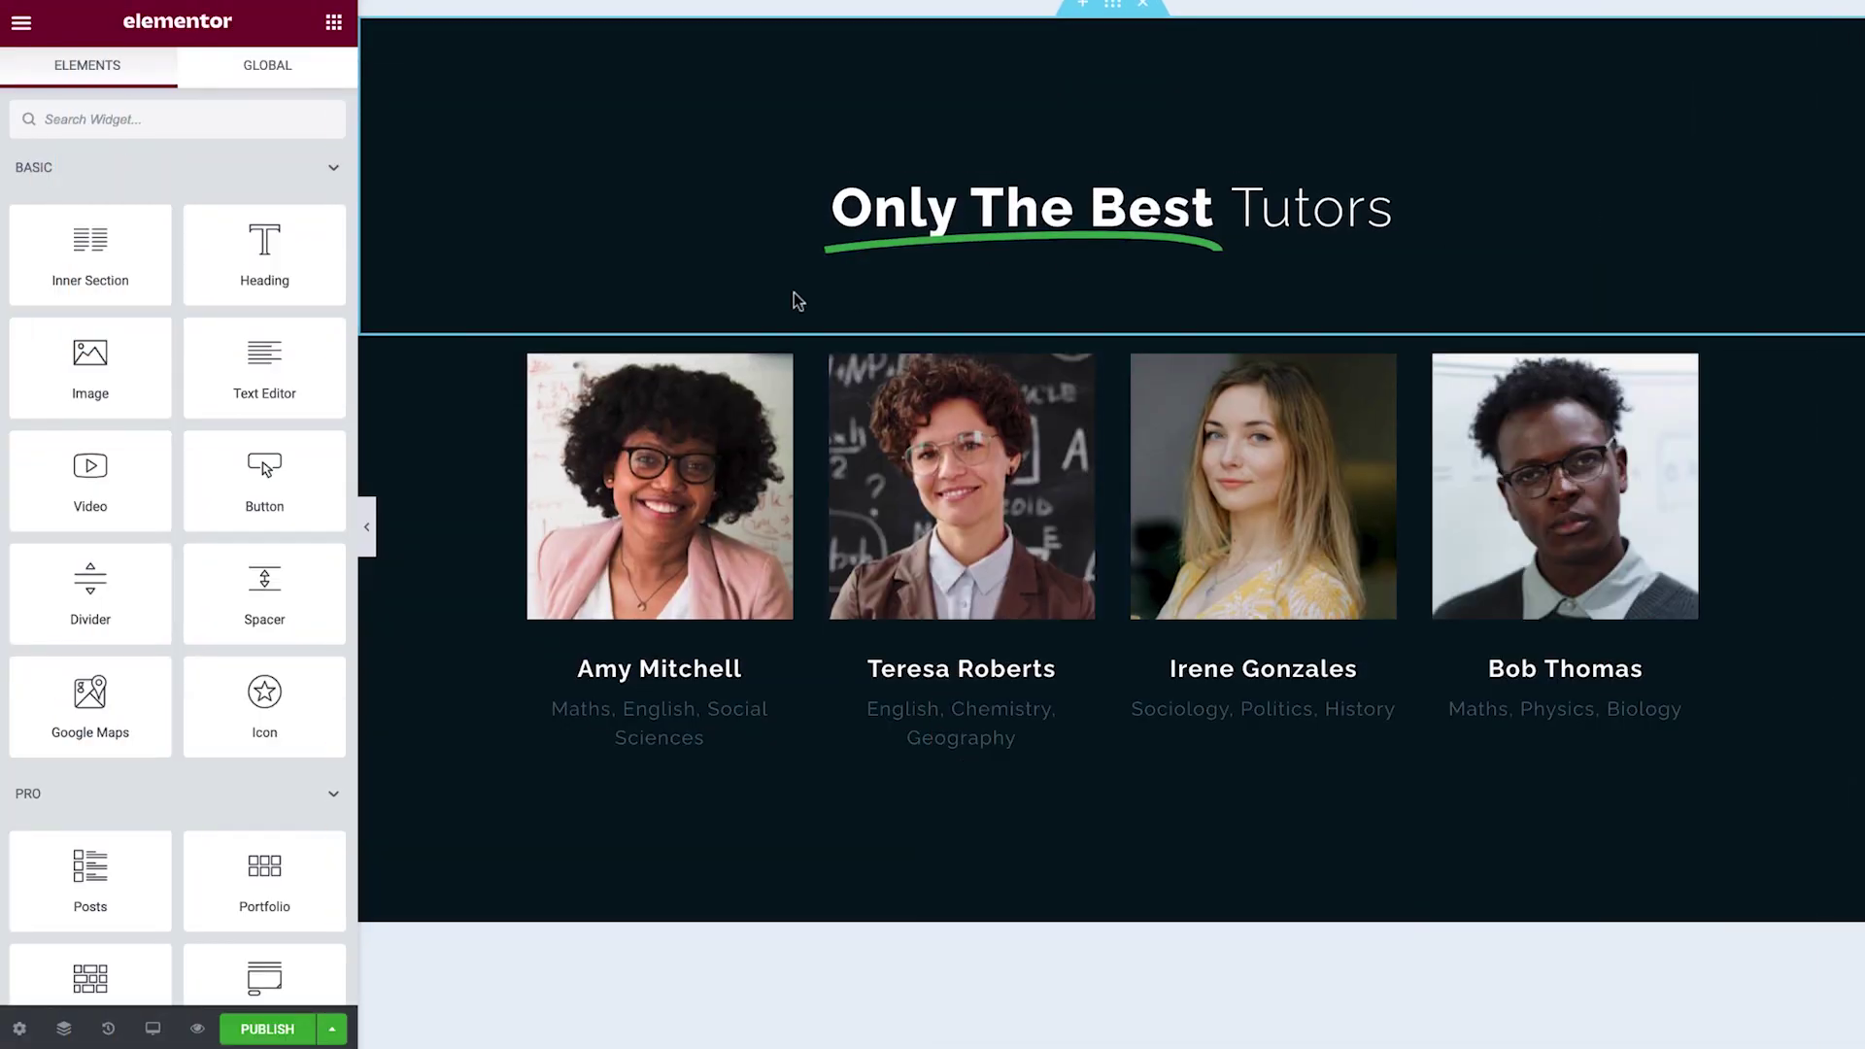
Add a Text Editor under the Only The Best Tutors heading holding the Tutorim paragraph, centred.
left_click_drag(307, 379, 924, 251)
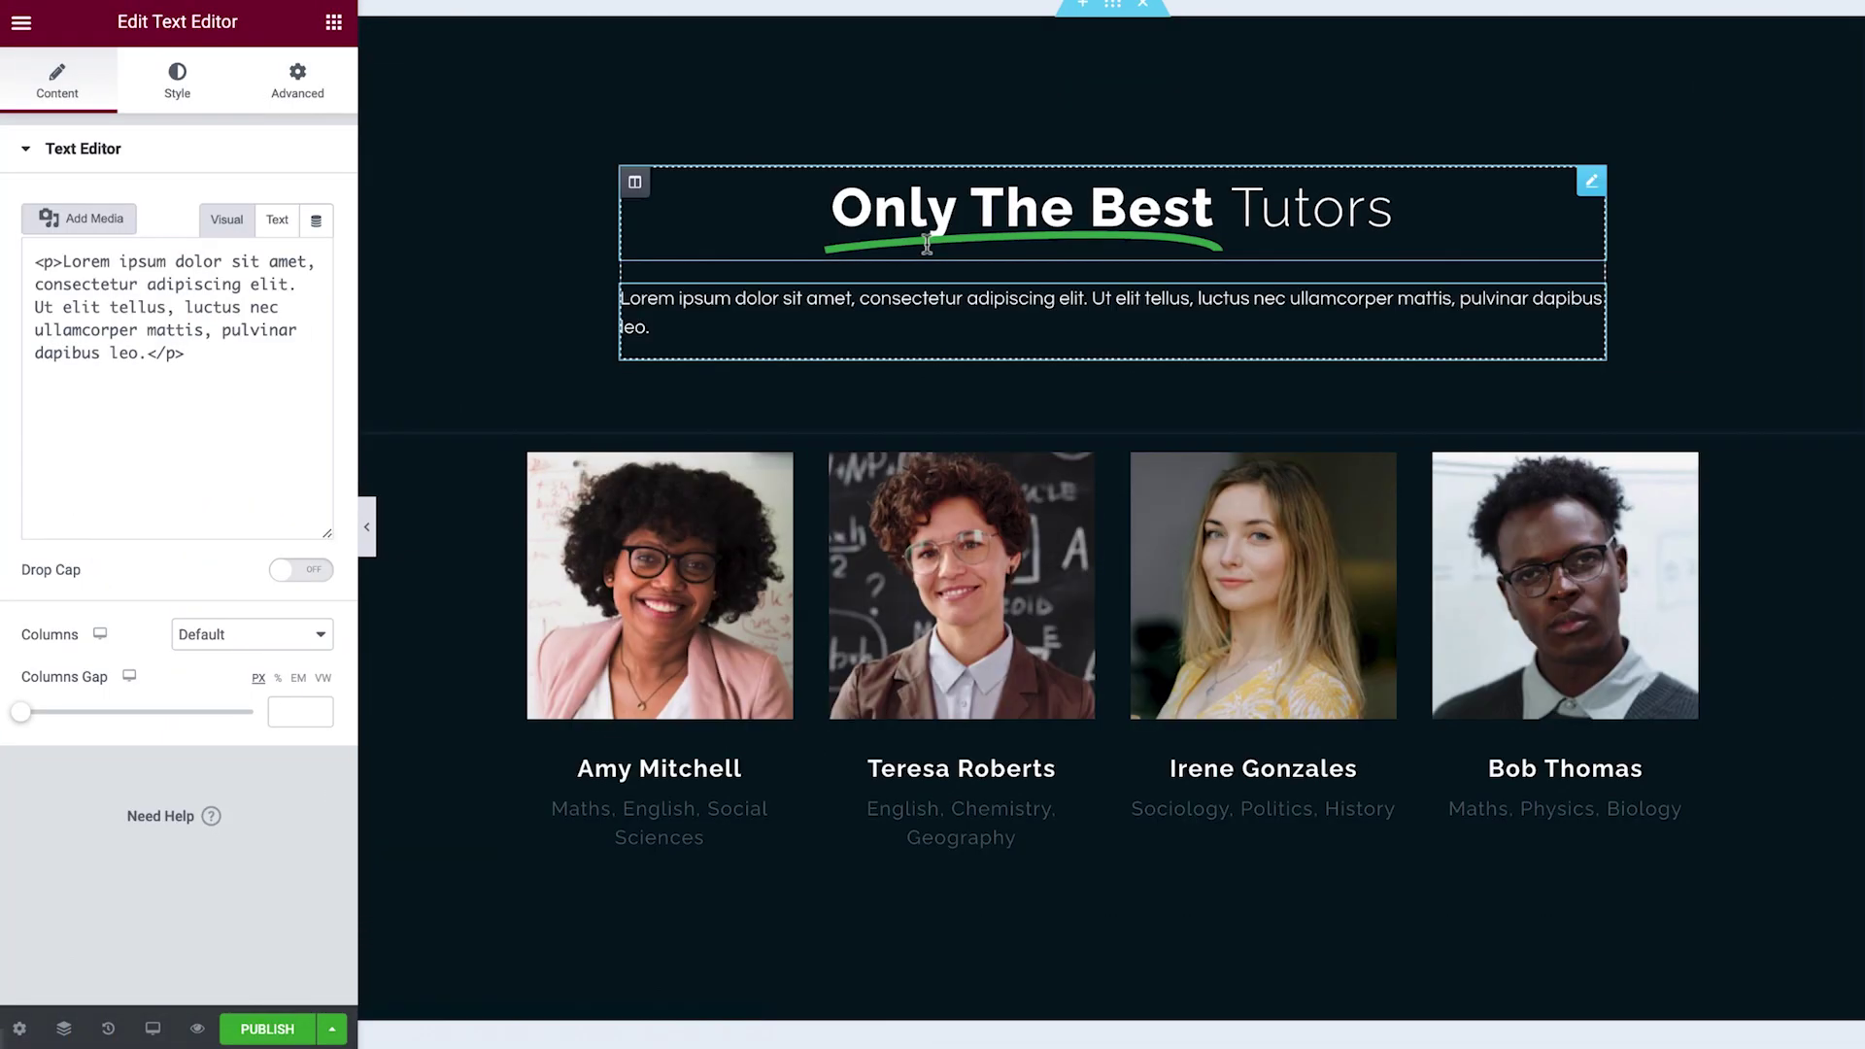
left_click(188, 417)
key("ctrl+a")
type("Here at Tutorim we handpick only the best qualified, expert, and friendly tutors for you. Specializing in subjects from maths, science to arts and languages at all levels as well as preparing for university exams.")
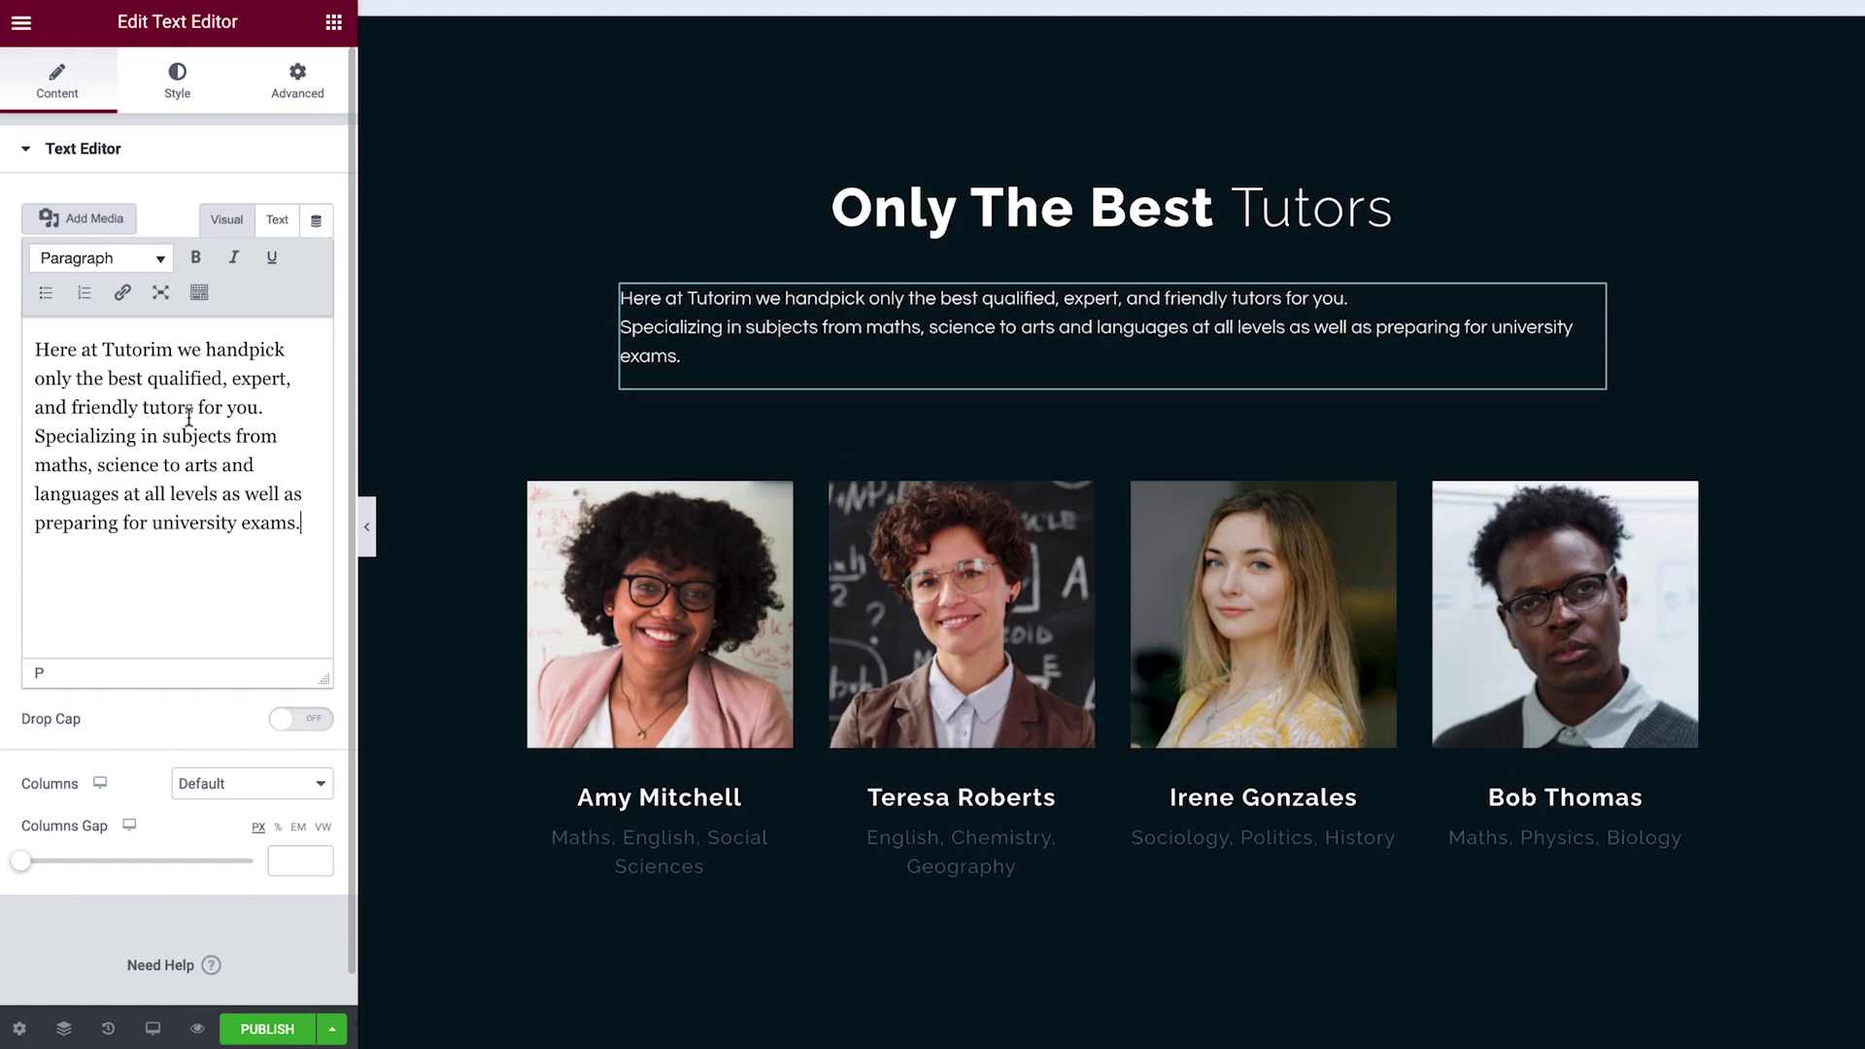
left_click(177, 79)
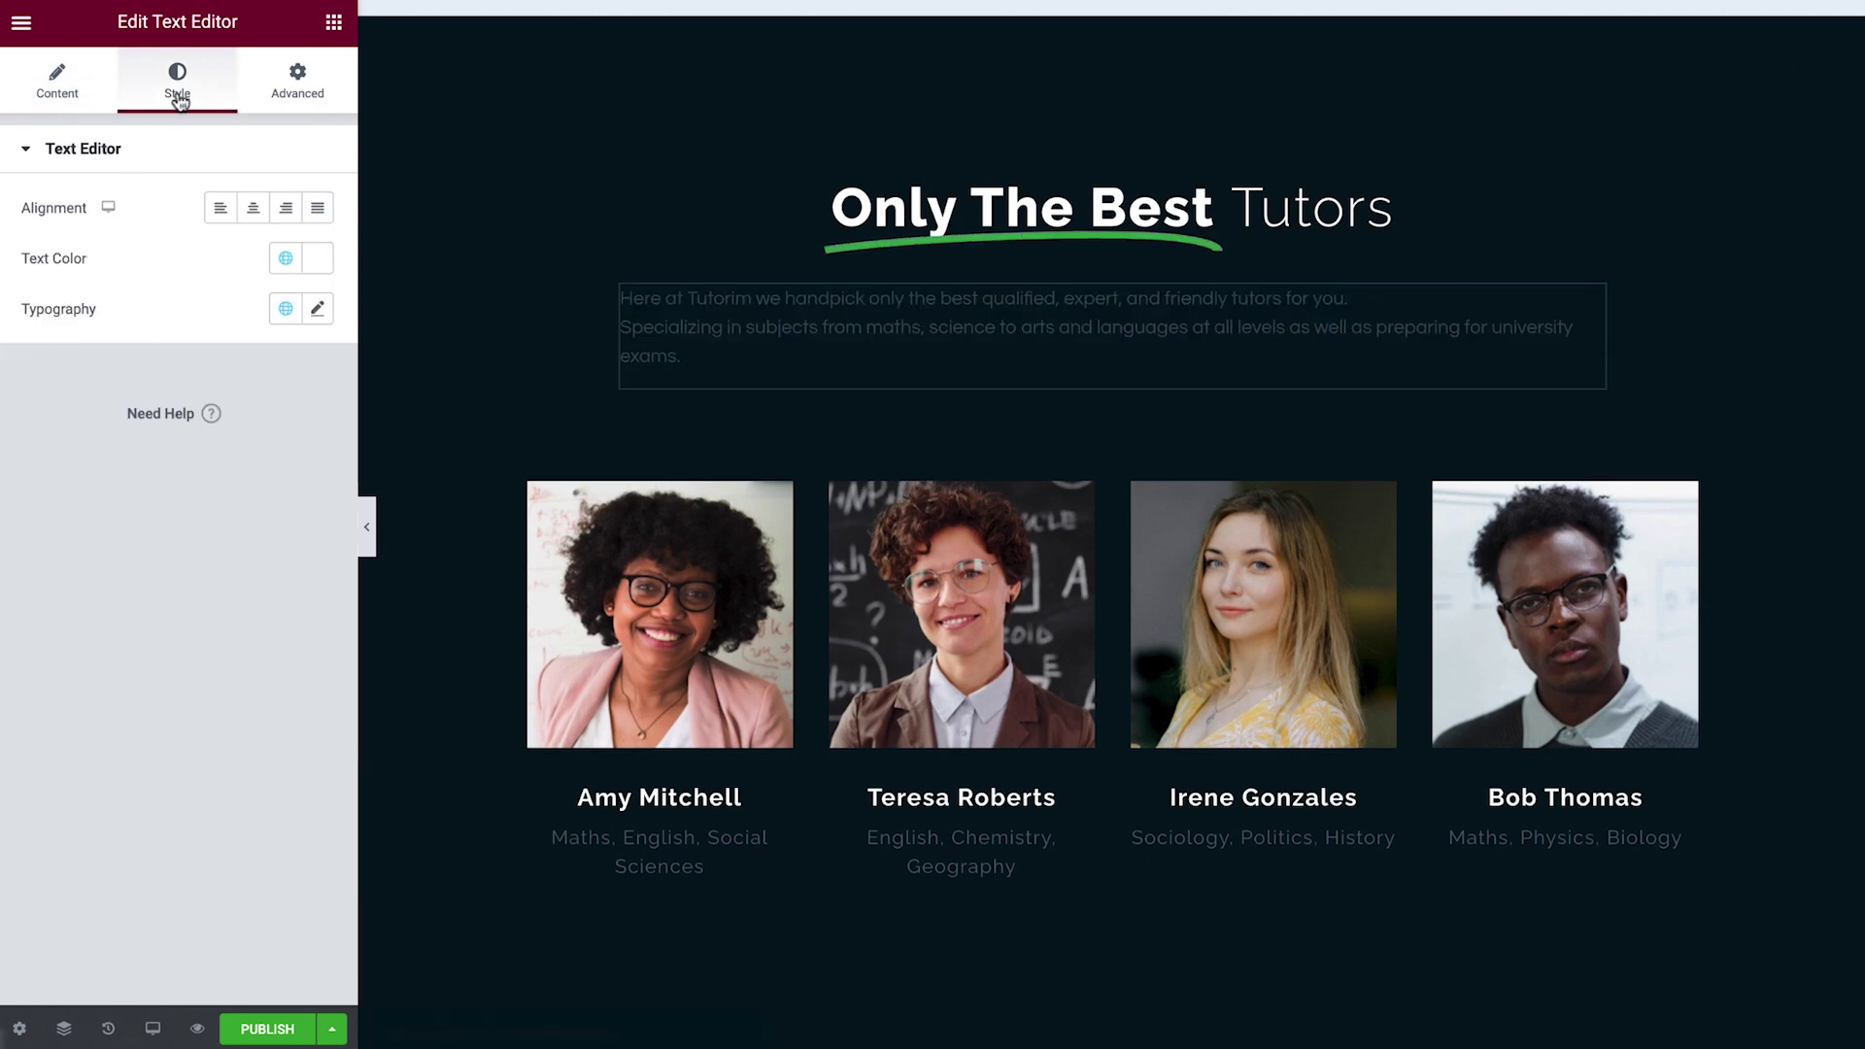
left_click(255, 215)
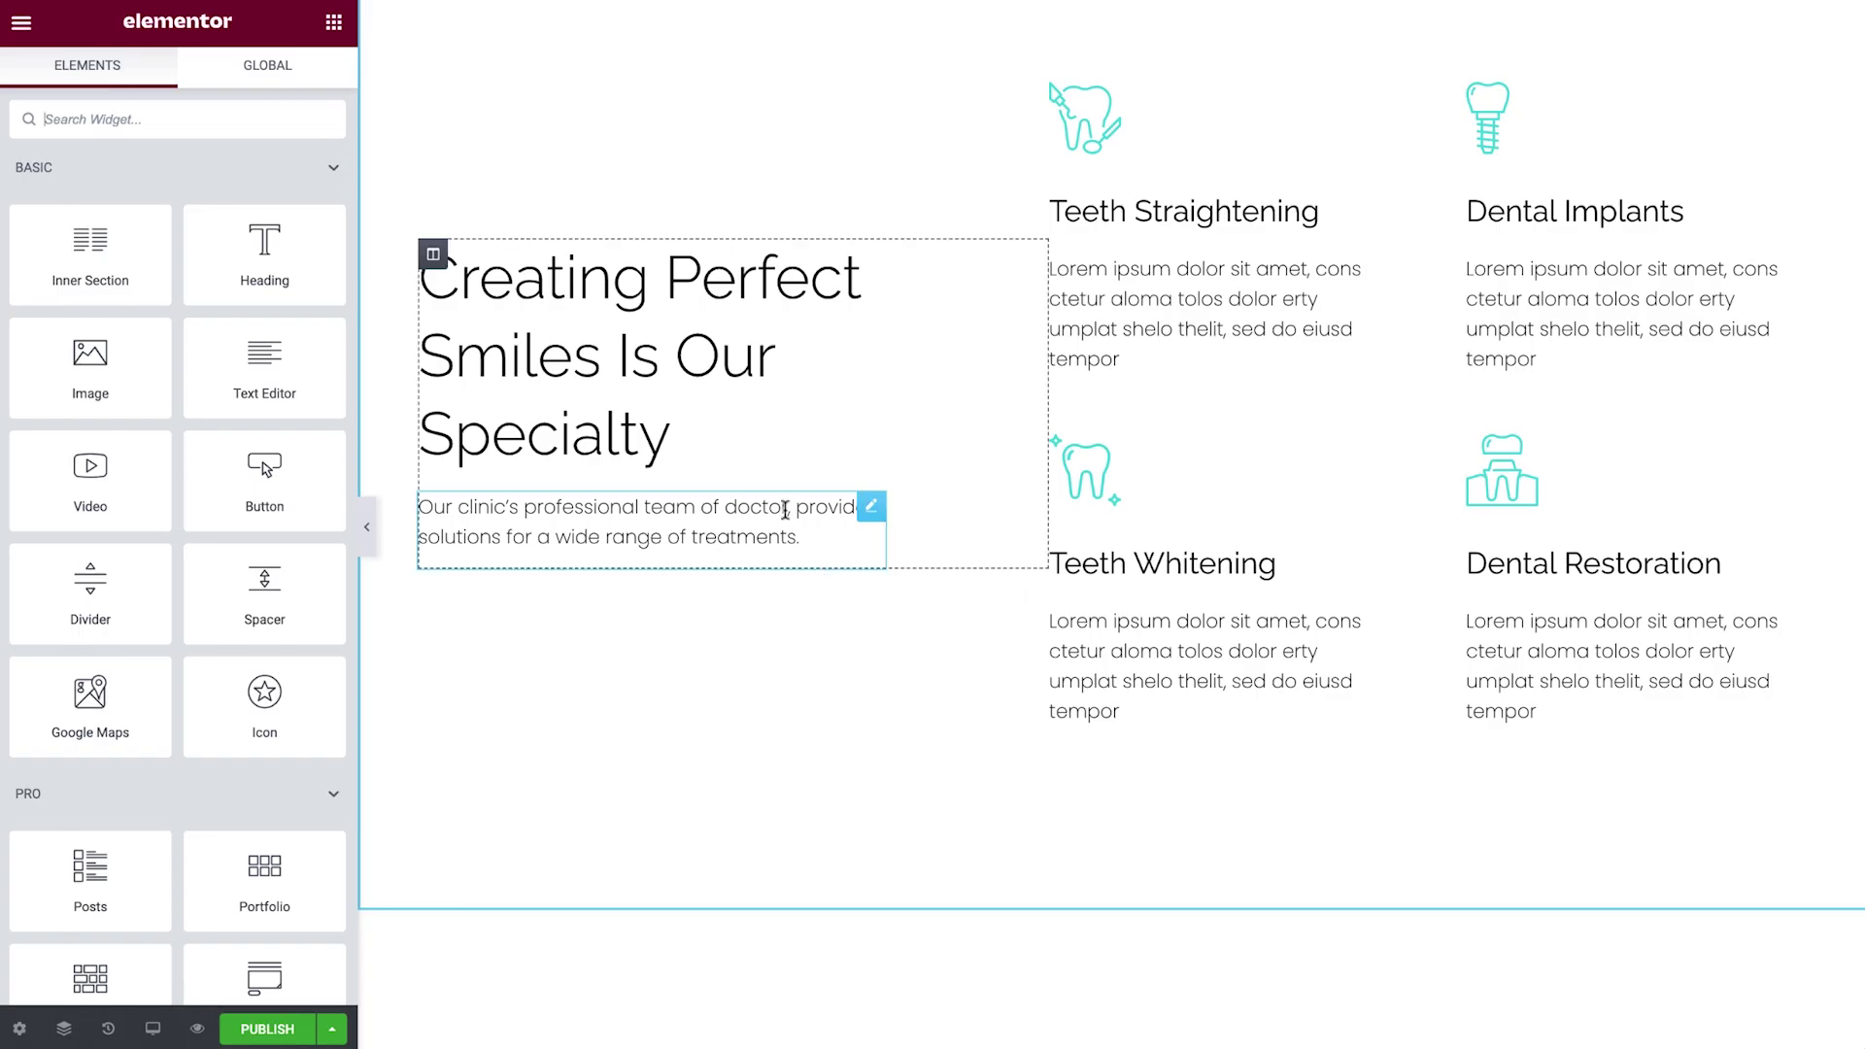
Change 'doctor' to 'doctors,' in the dental page's intro text.
left_click(790, 510)
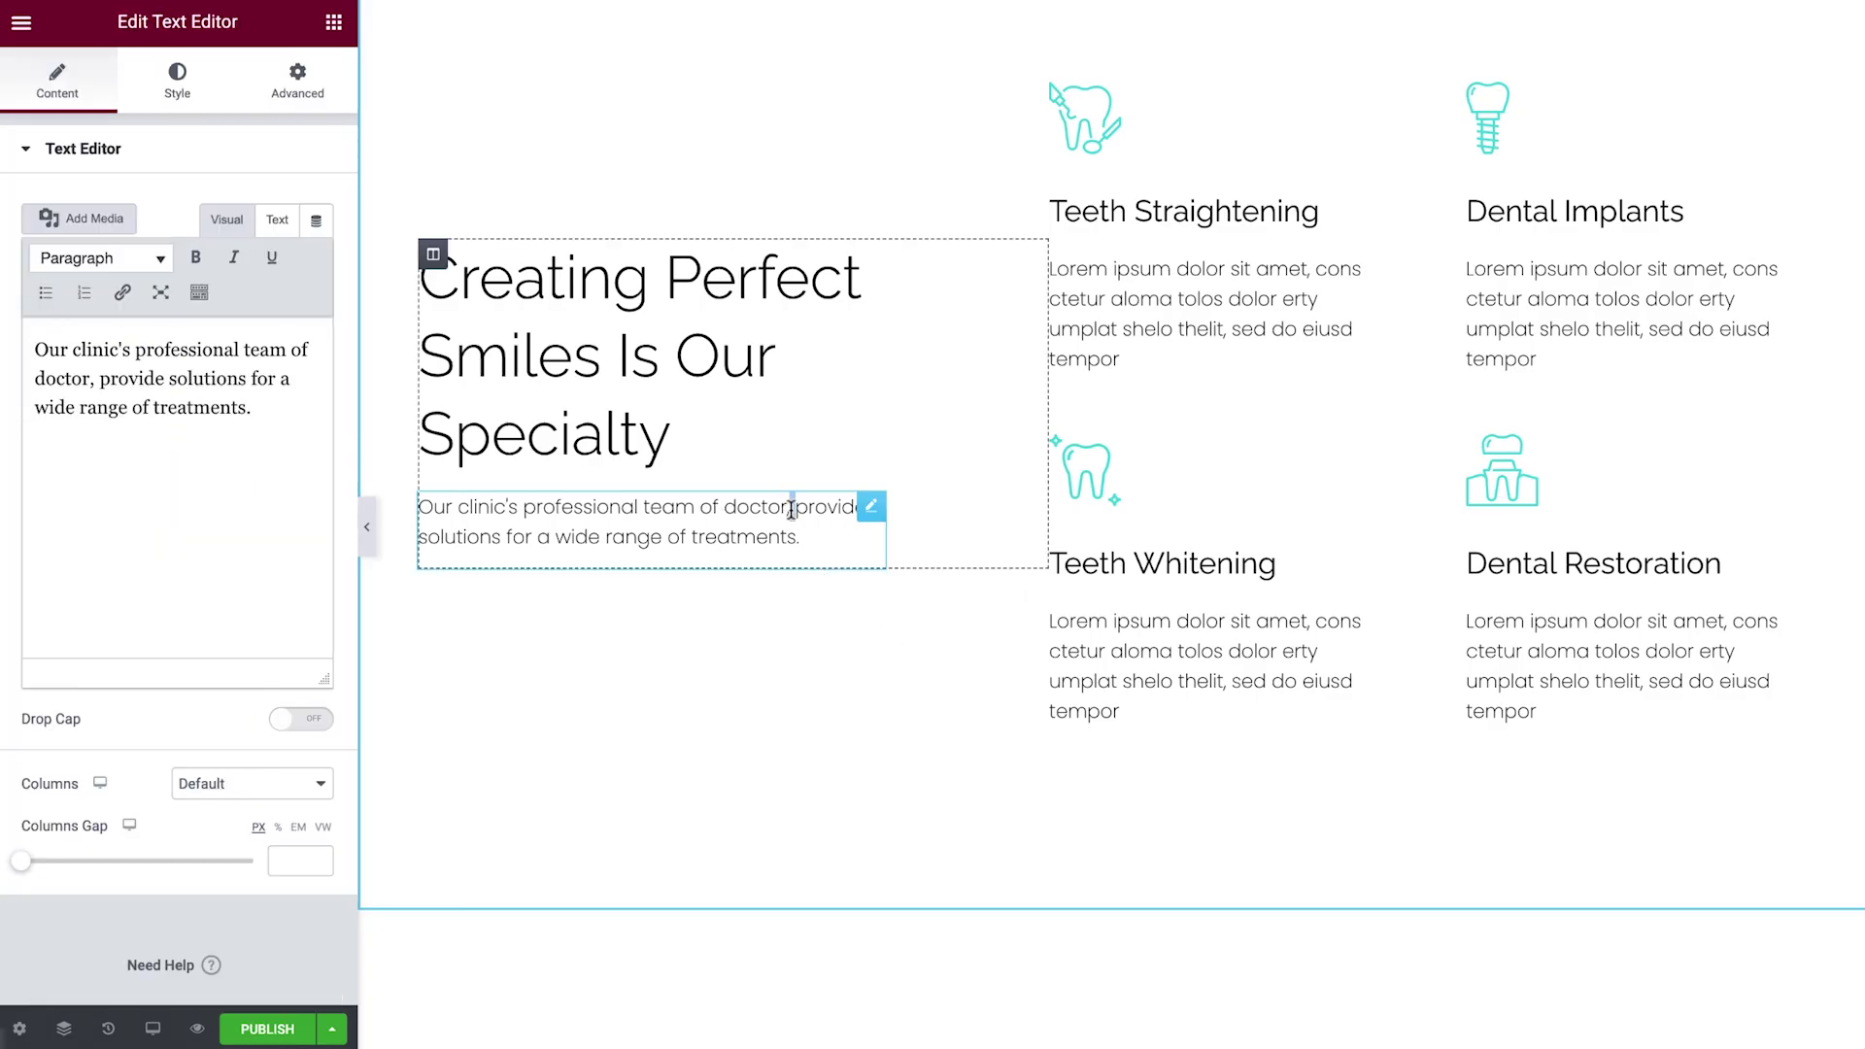
type("s,")
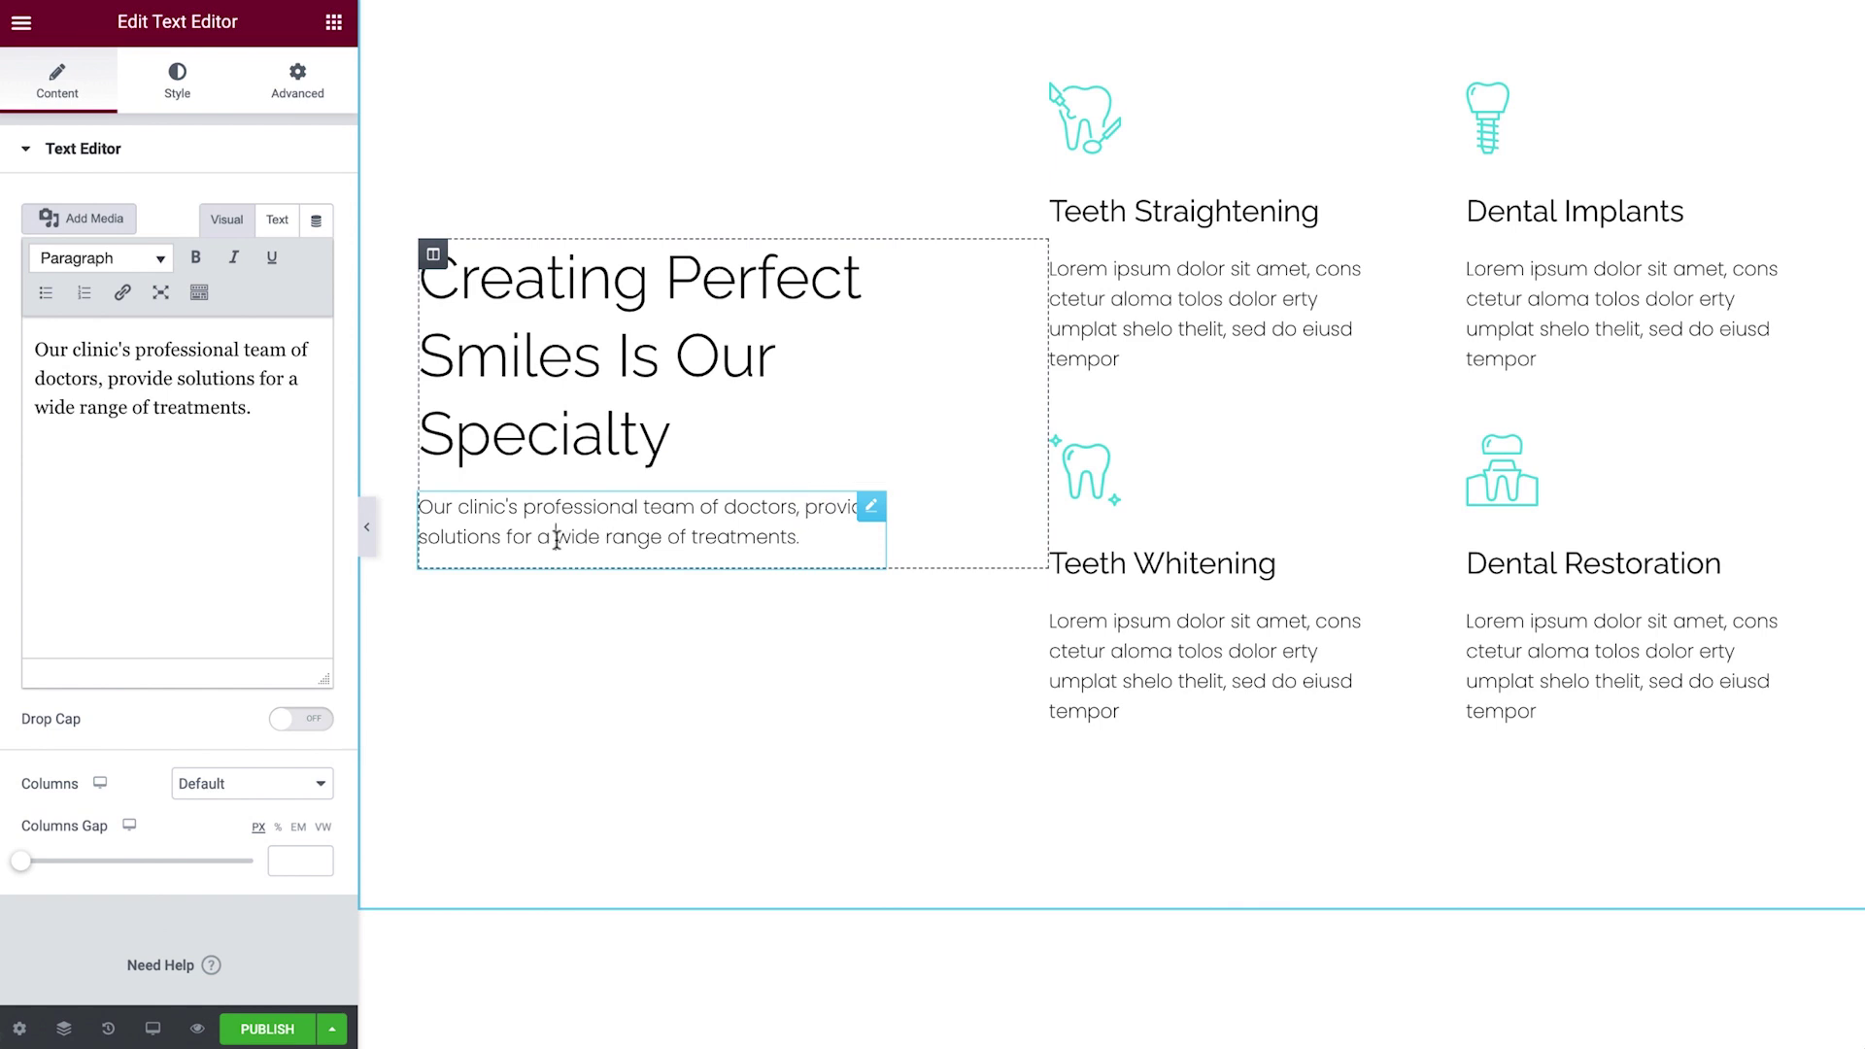
left_click_drag(555, 539, 798, 536)
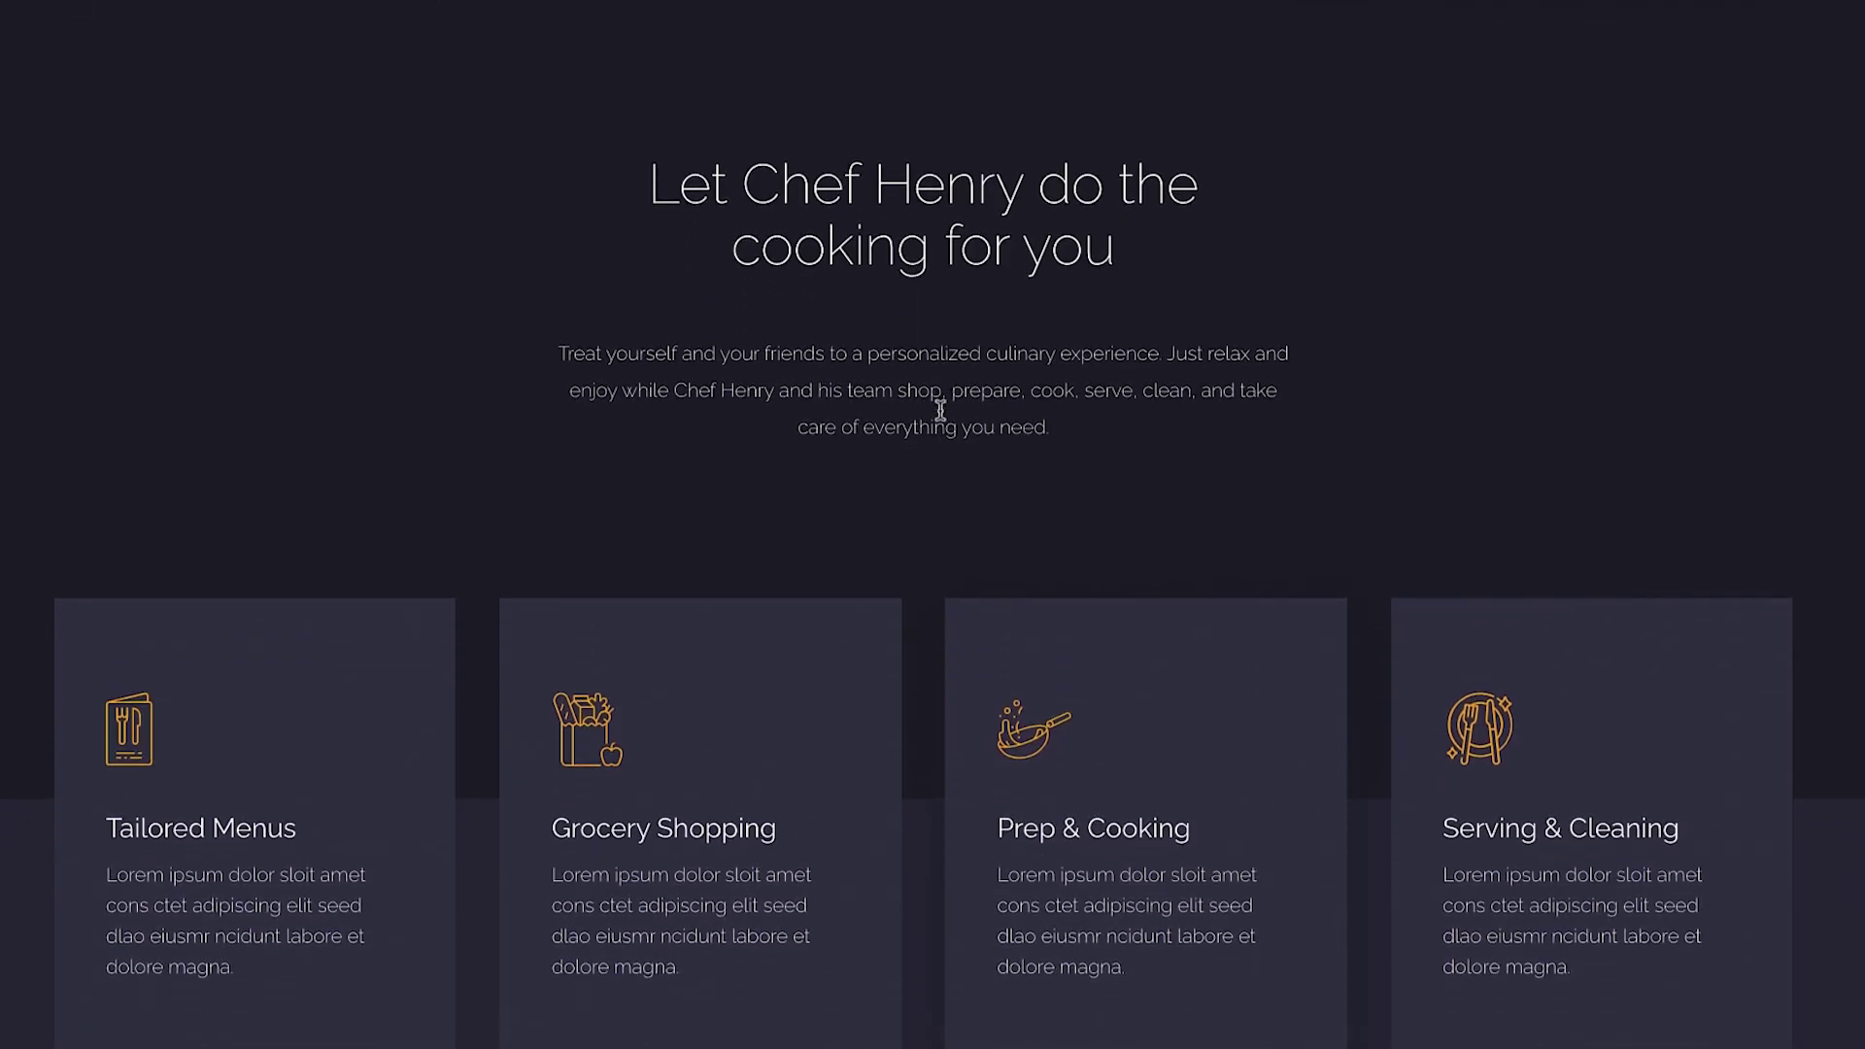
Scroll down the LEGIT page to the empty column beside Why We Are The Best.
scroll(941, 410, "down", 5)
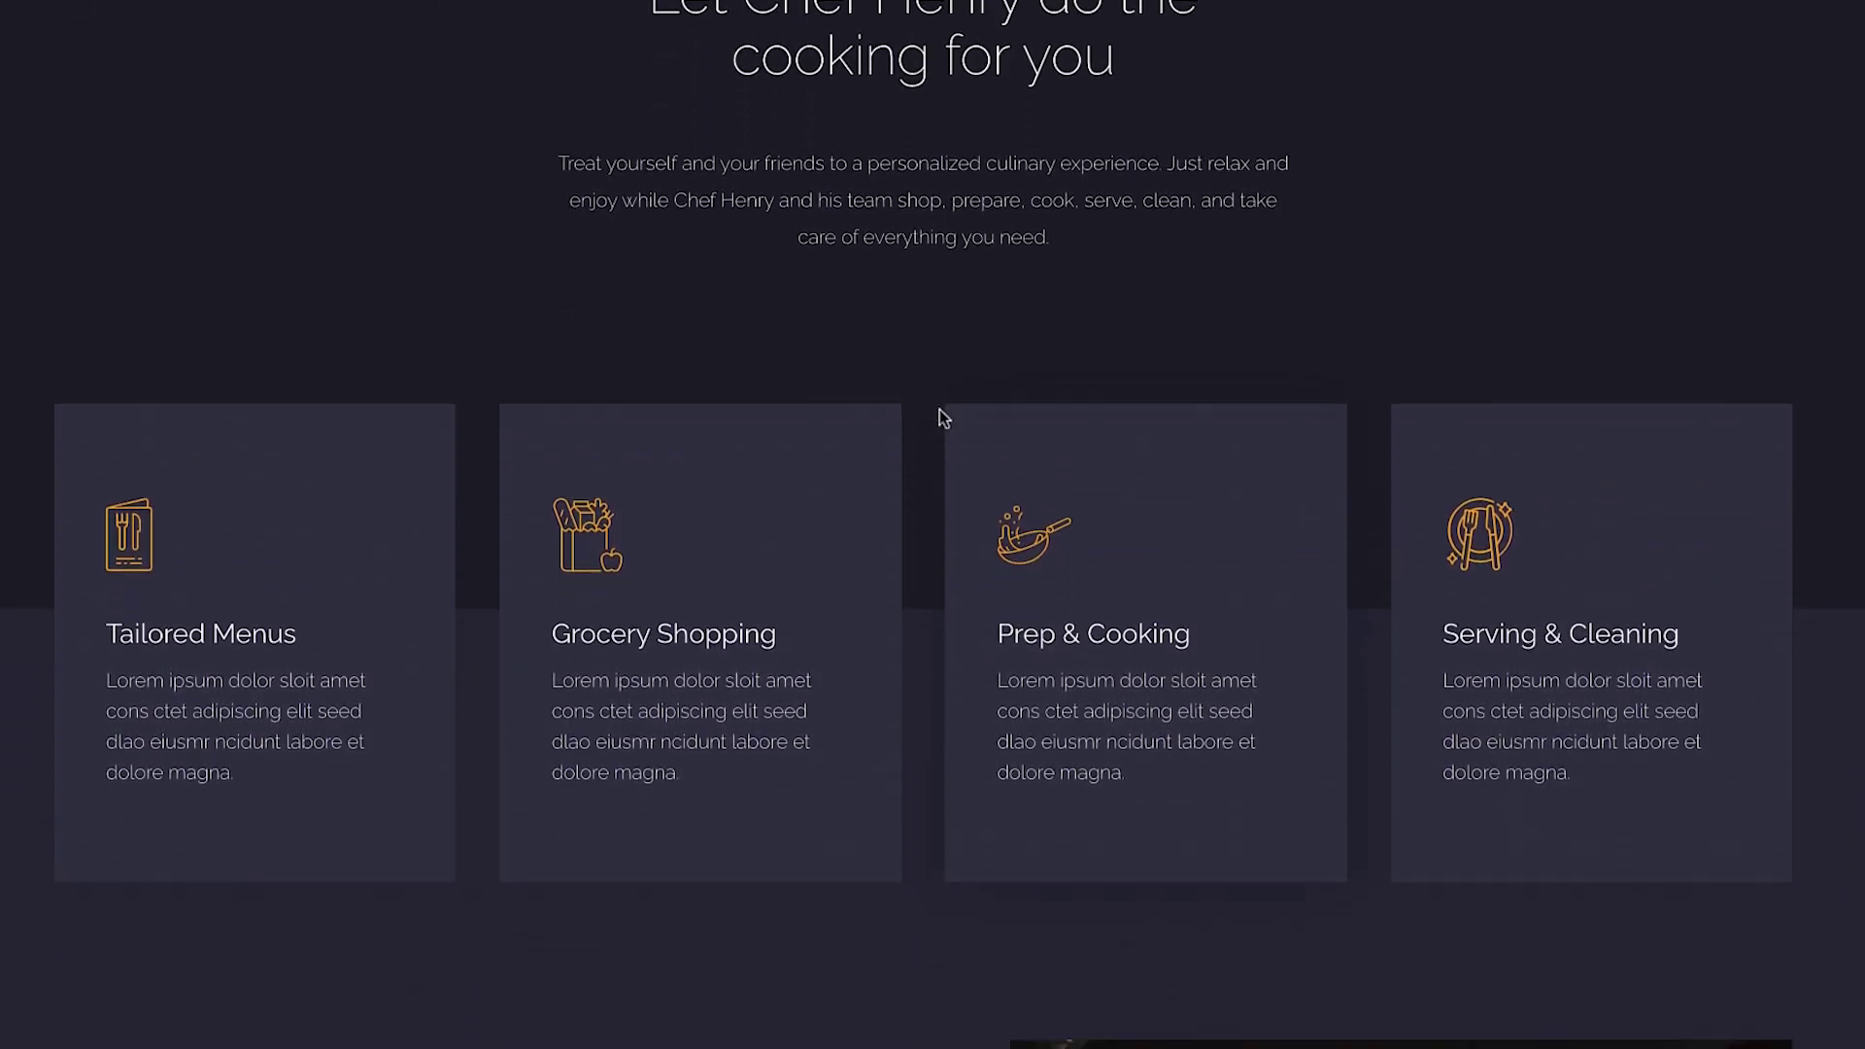
scroll(940, 410, "down", 6)
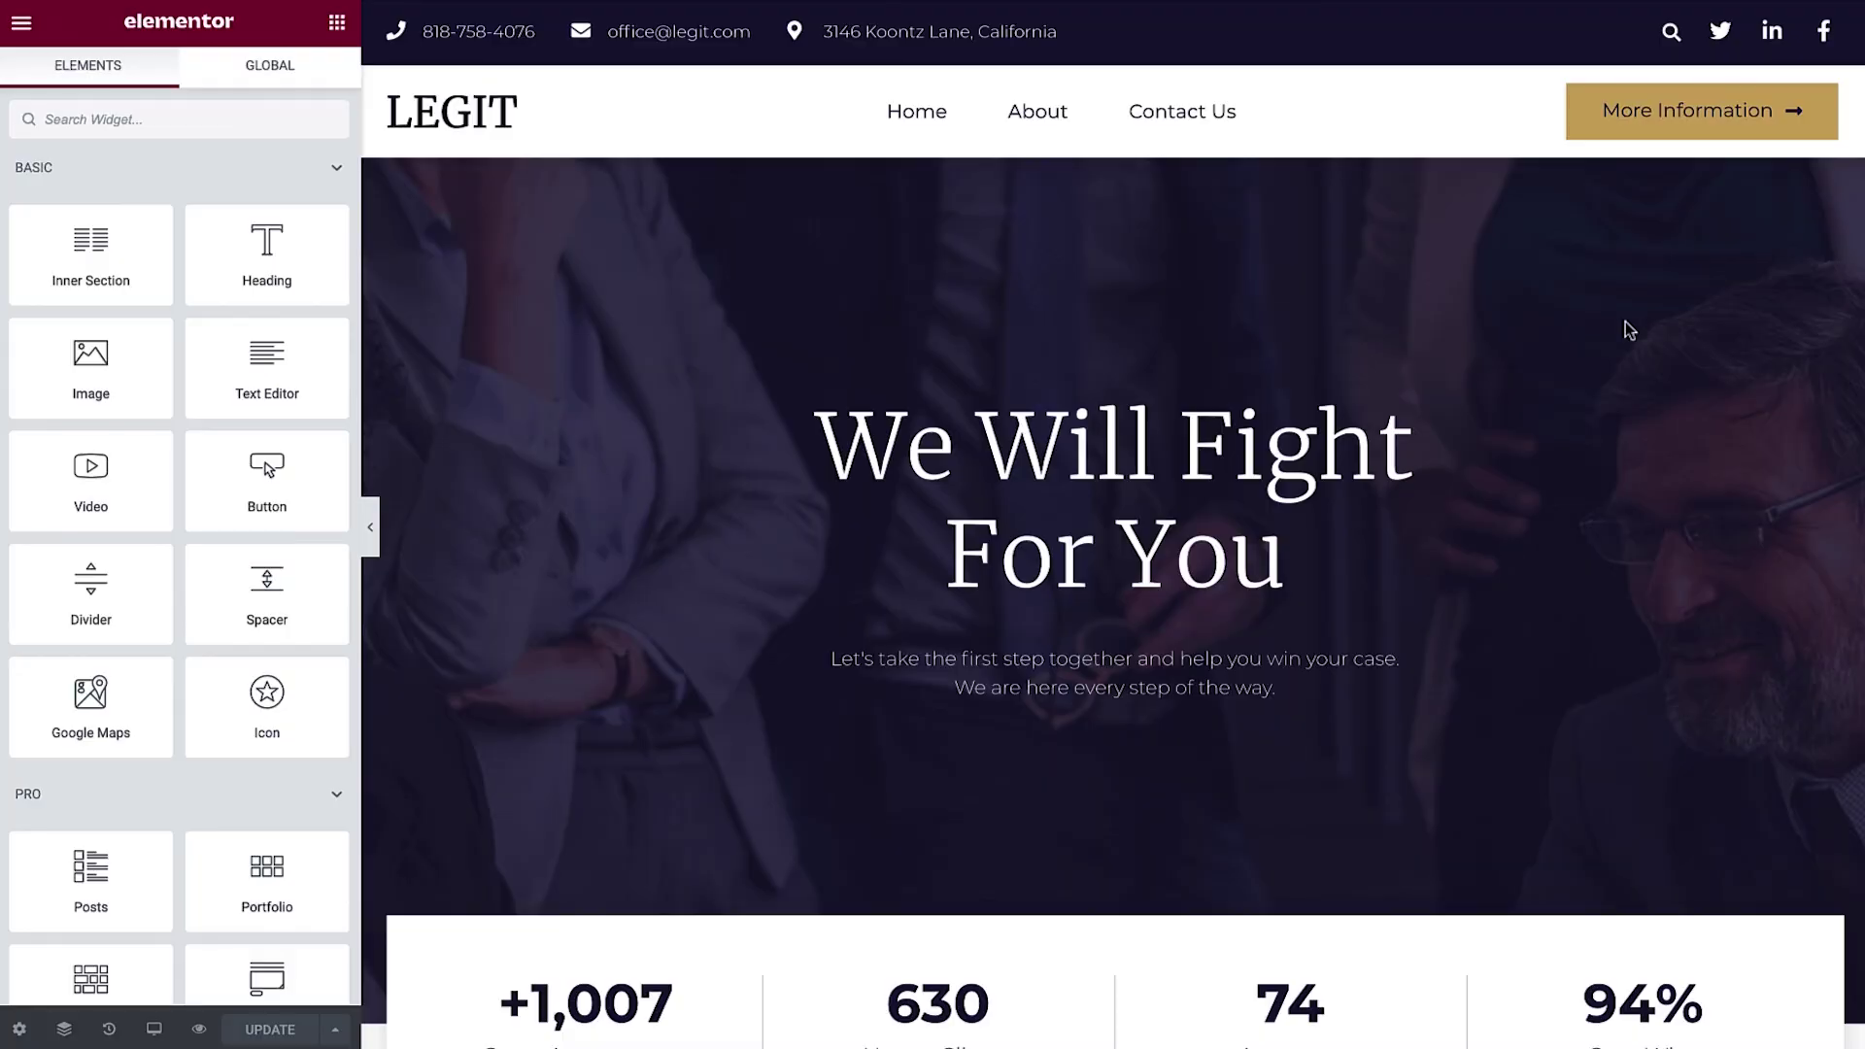
scroll(1629, 331, "down", 7)
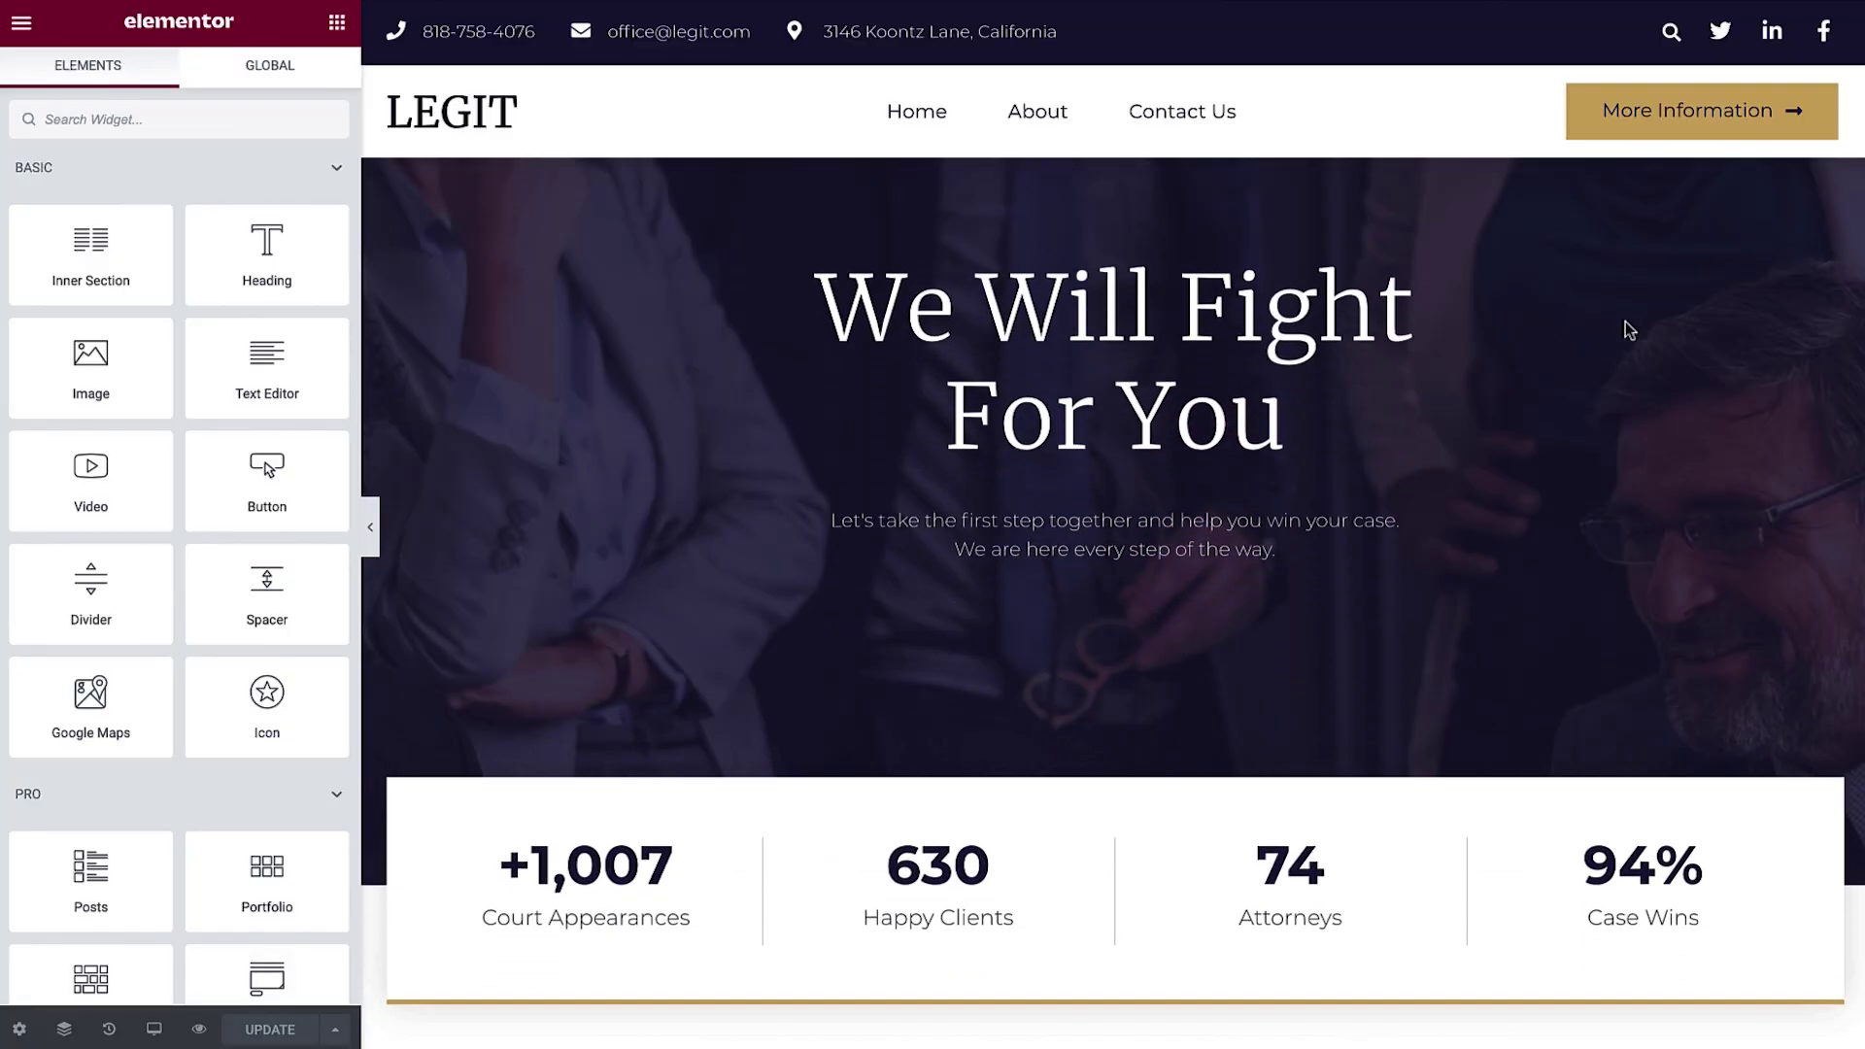
scroll(1630, 331, "down", 4)
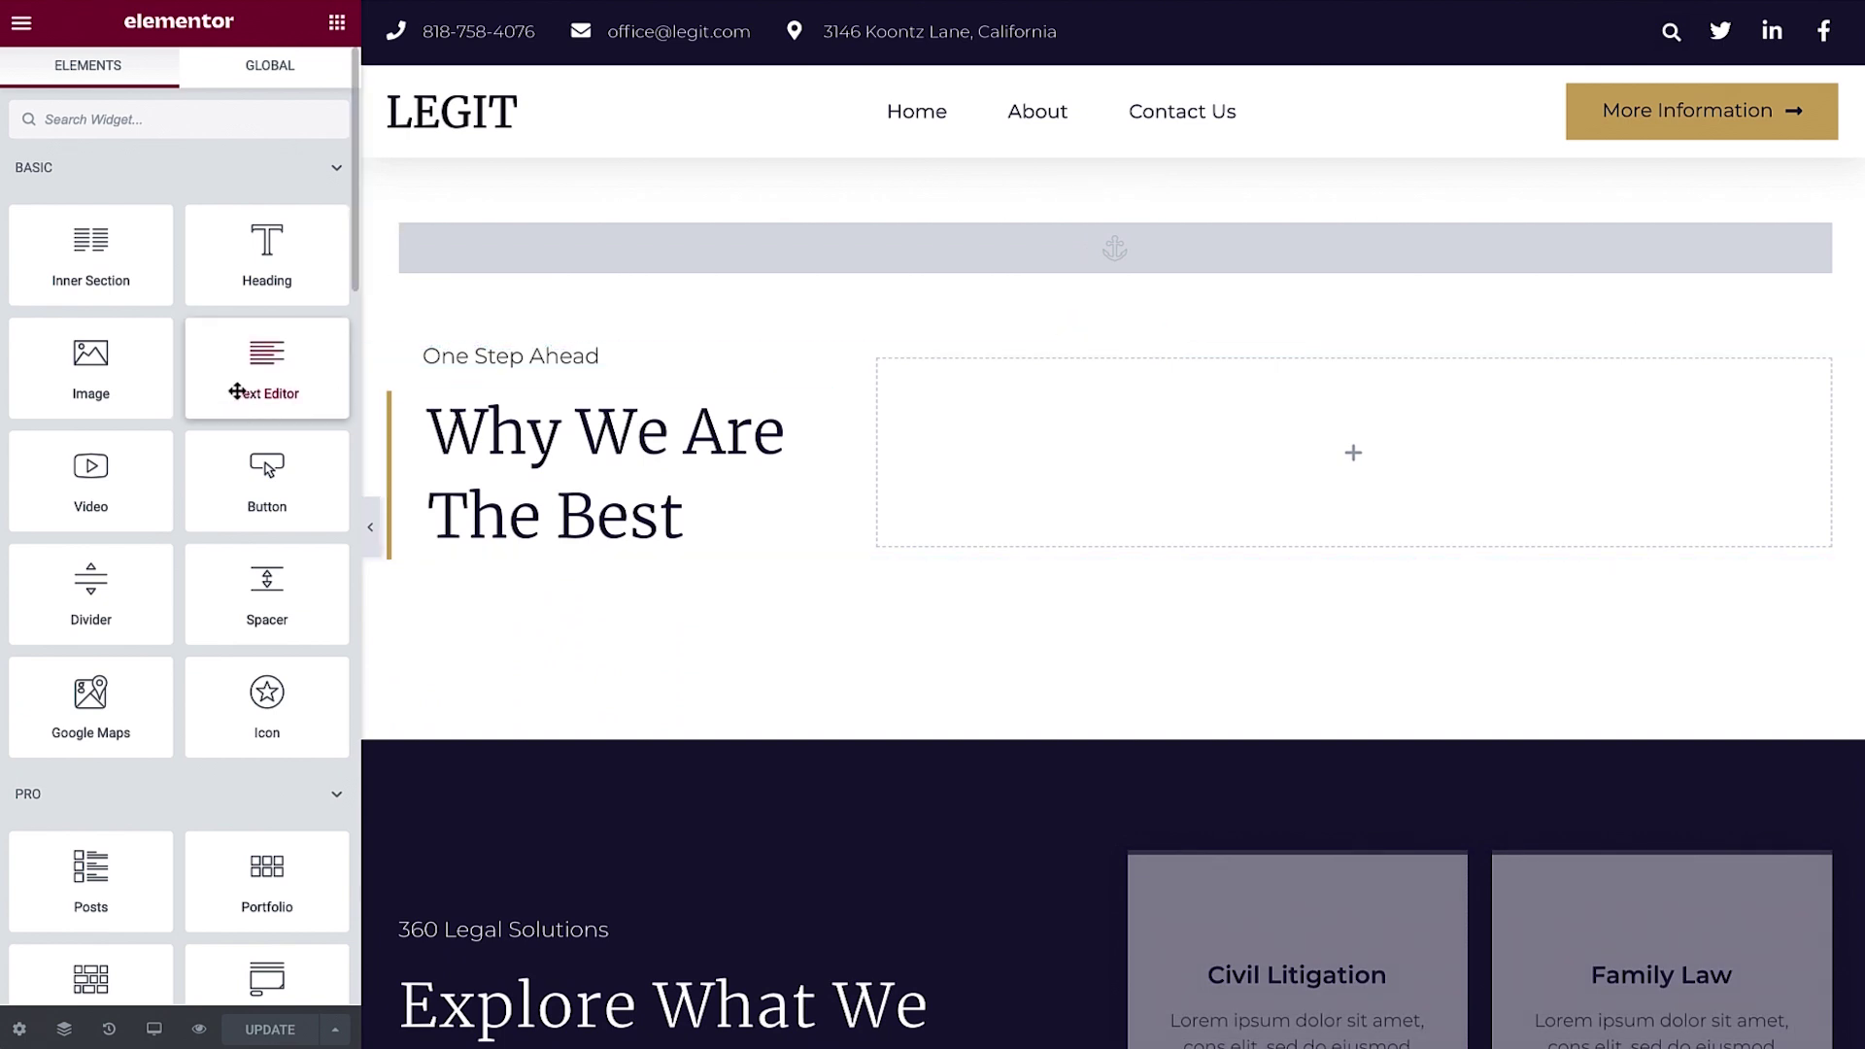
Drop a Text Editor into the empty column and paste the firm's 1986-founding and attorney-team paragraphs.
left_click_drag(260, 381, 1062, 451)
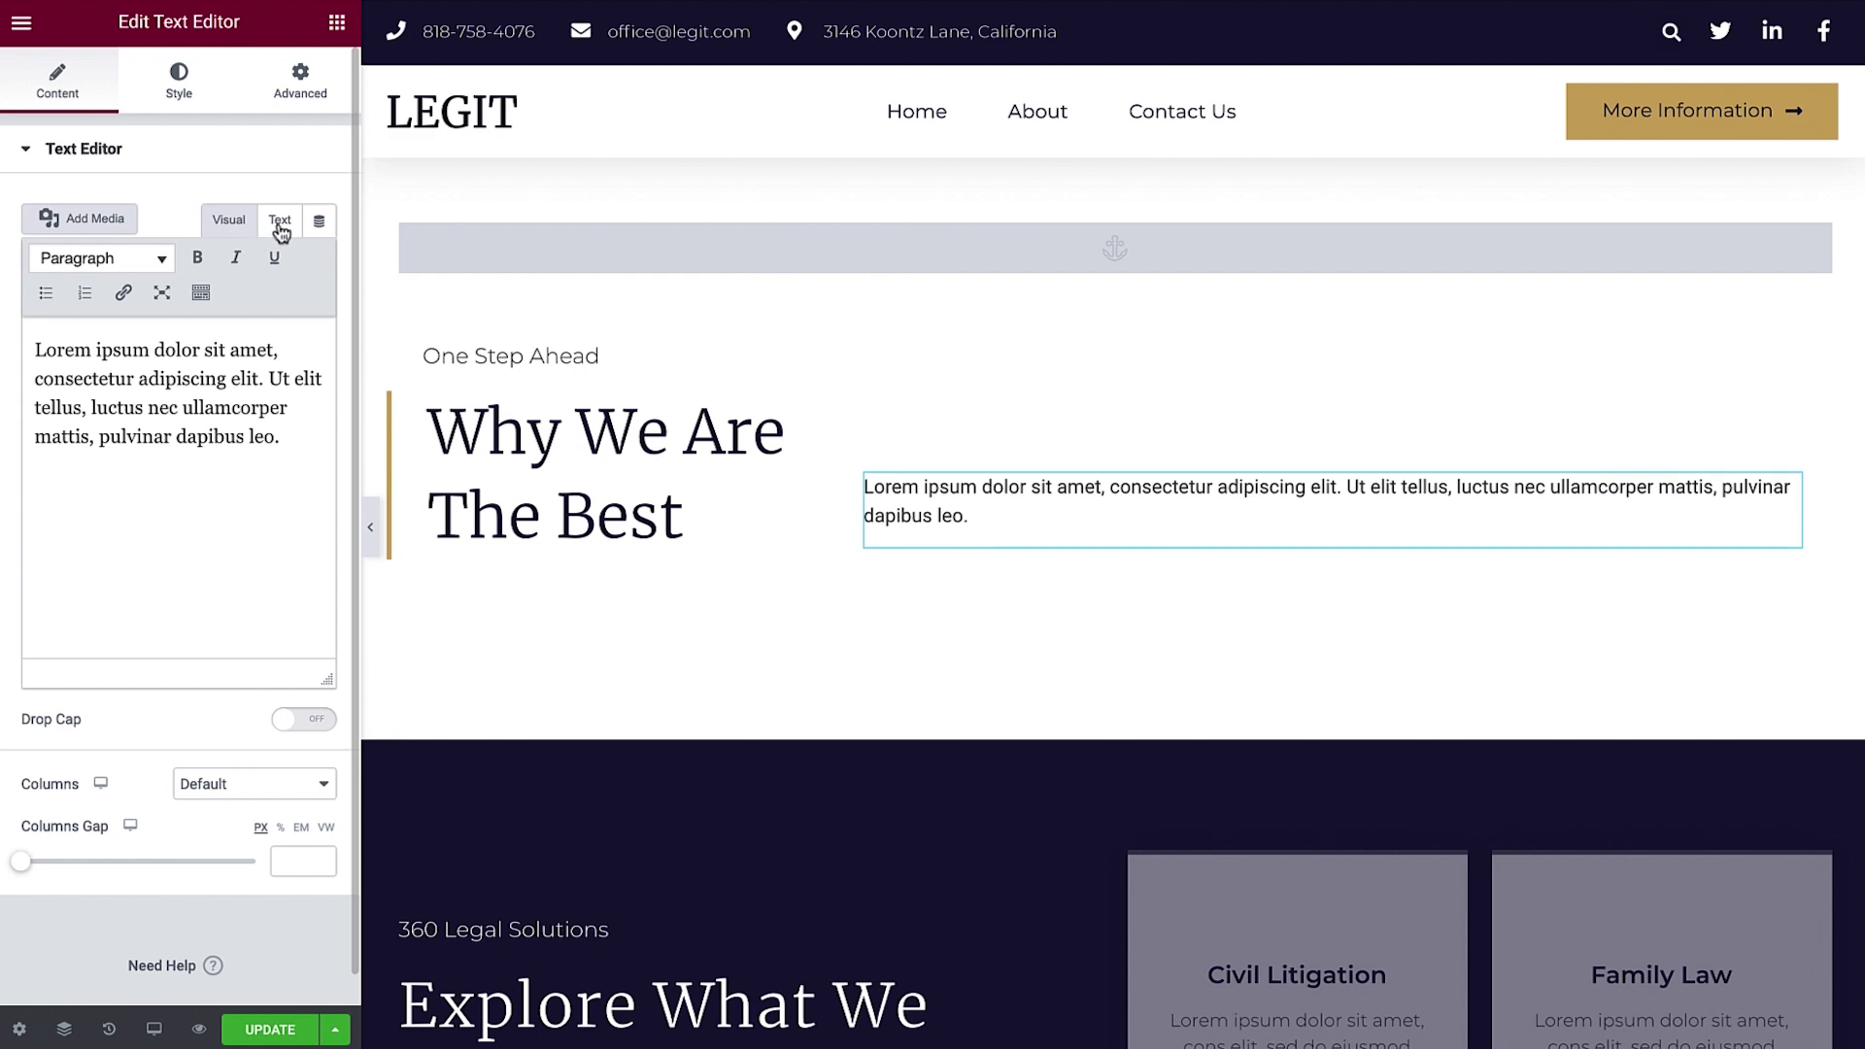
triple_click(210, 364)
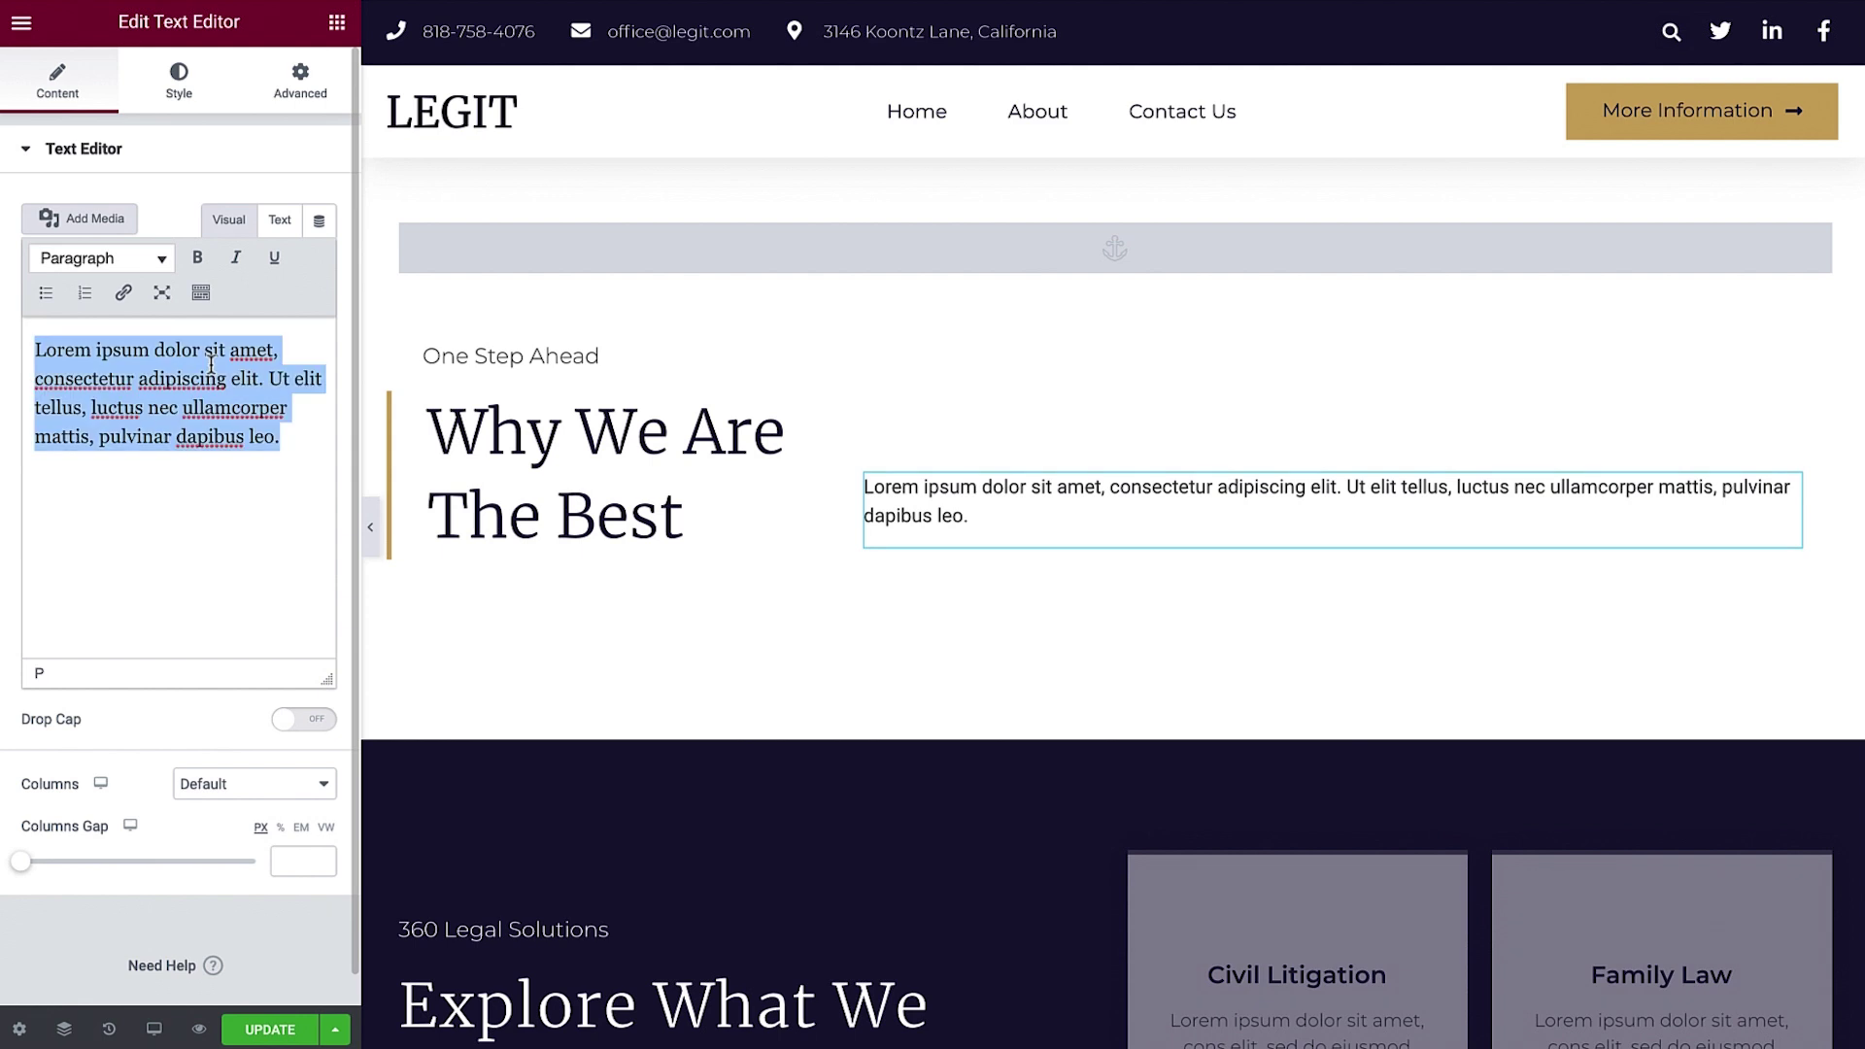
type("Since its foundation in 1986, our firm gained experience both in criminal and civil suits and was involved with high-status cases, ultimately winning our clients more than $50 million in damages, collectively. Our team of highly-skilled, world-class attornies will be at your disposal, fighting hard to make sure you receive justice while maintaining full transparency and cooperation throughout the entire process.")
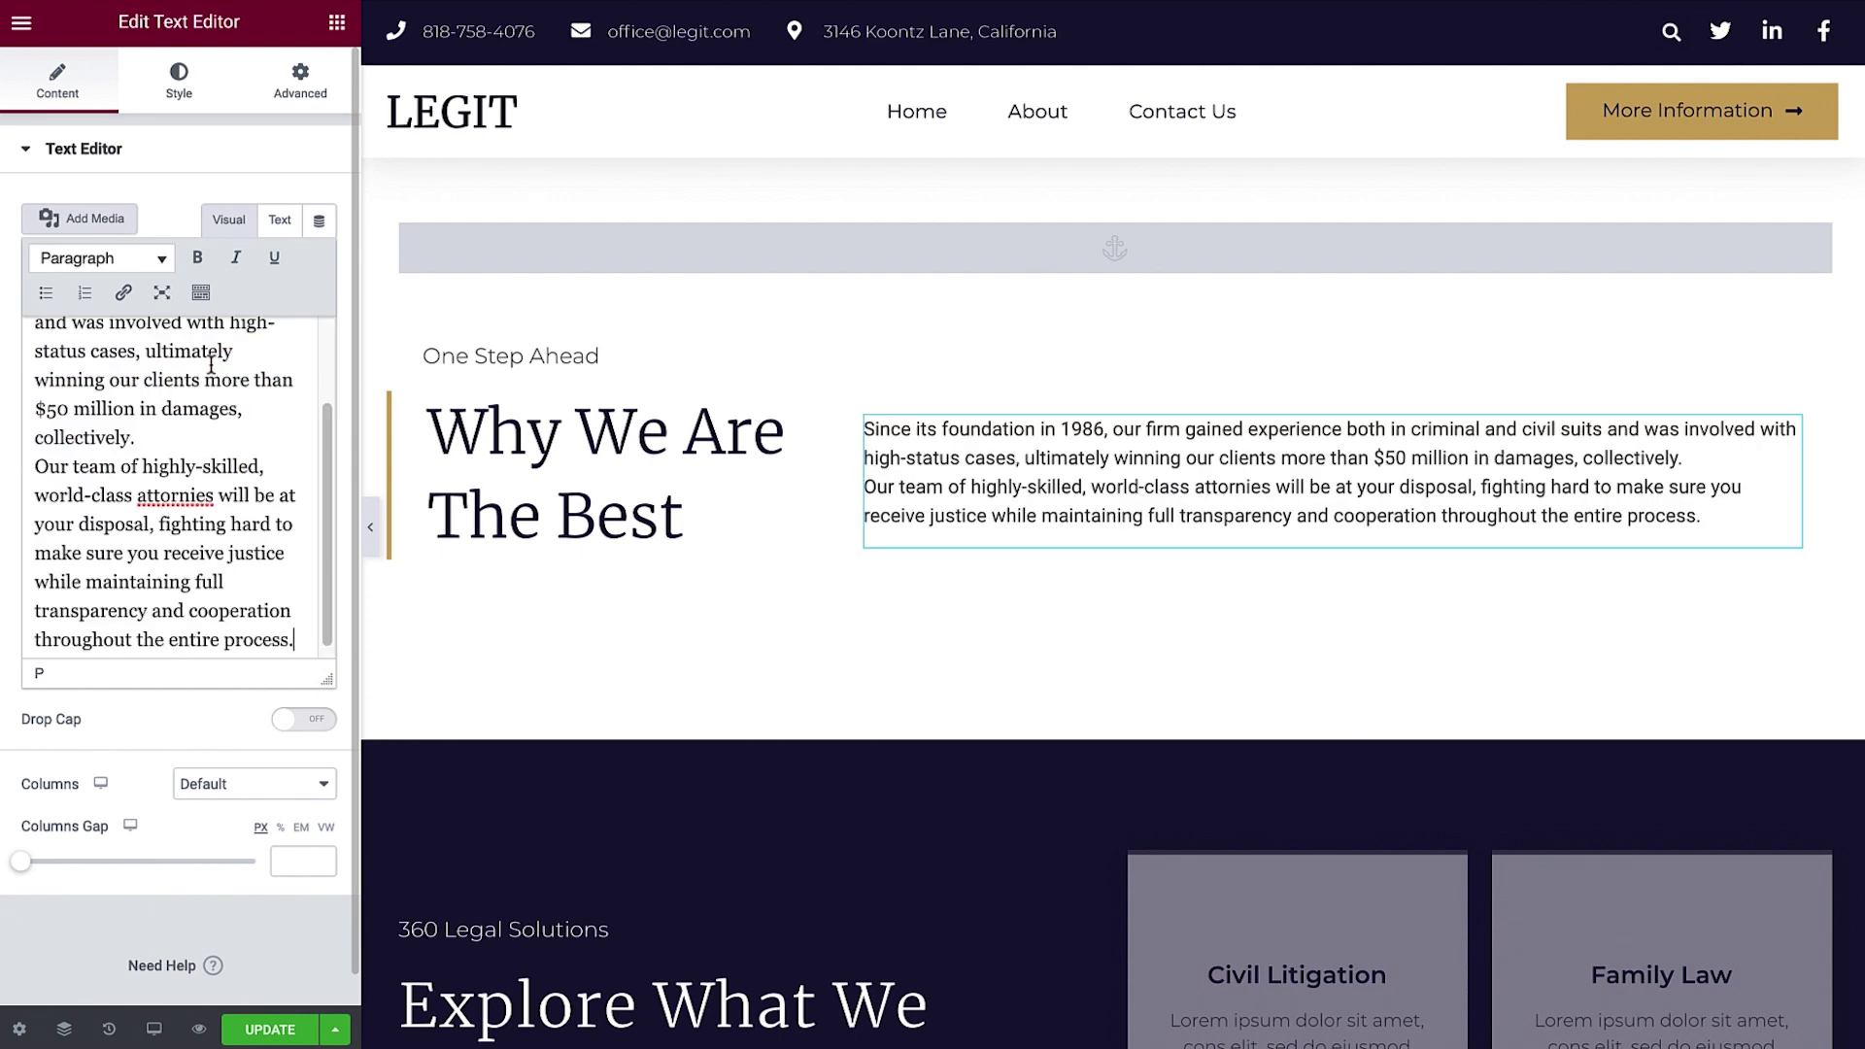
left_click(322, 224)
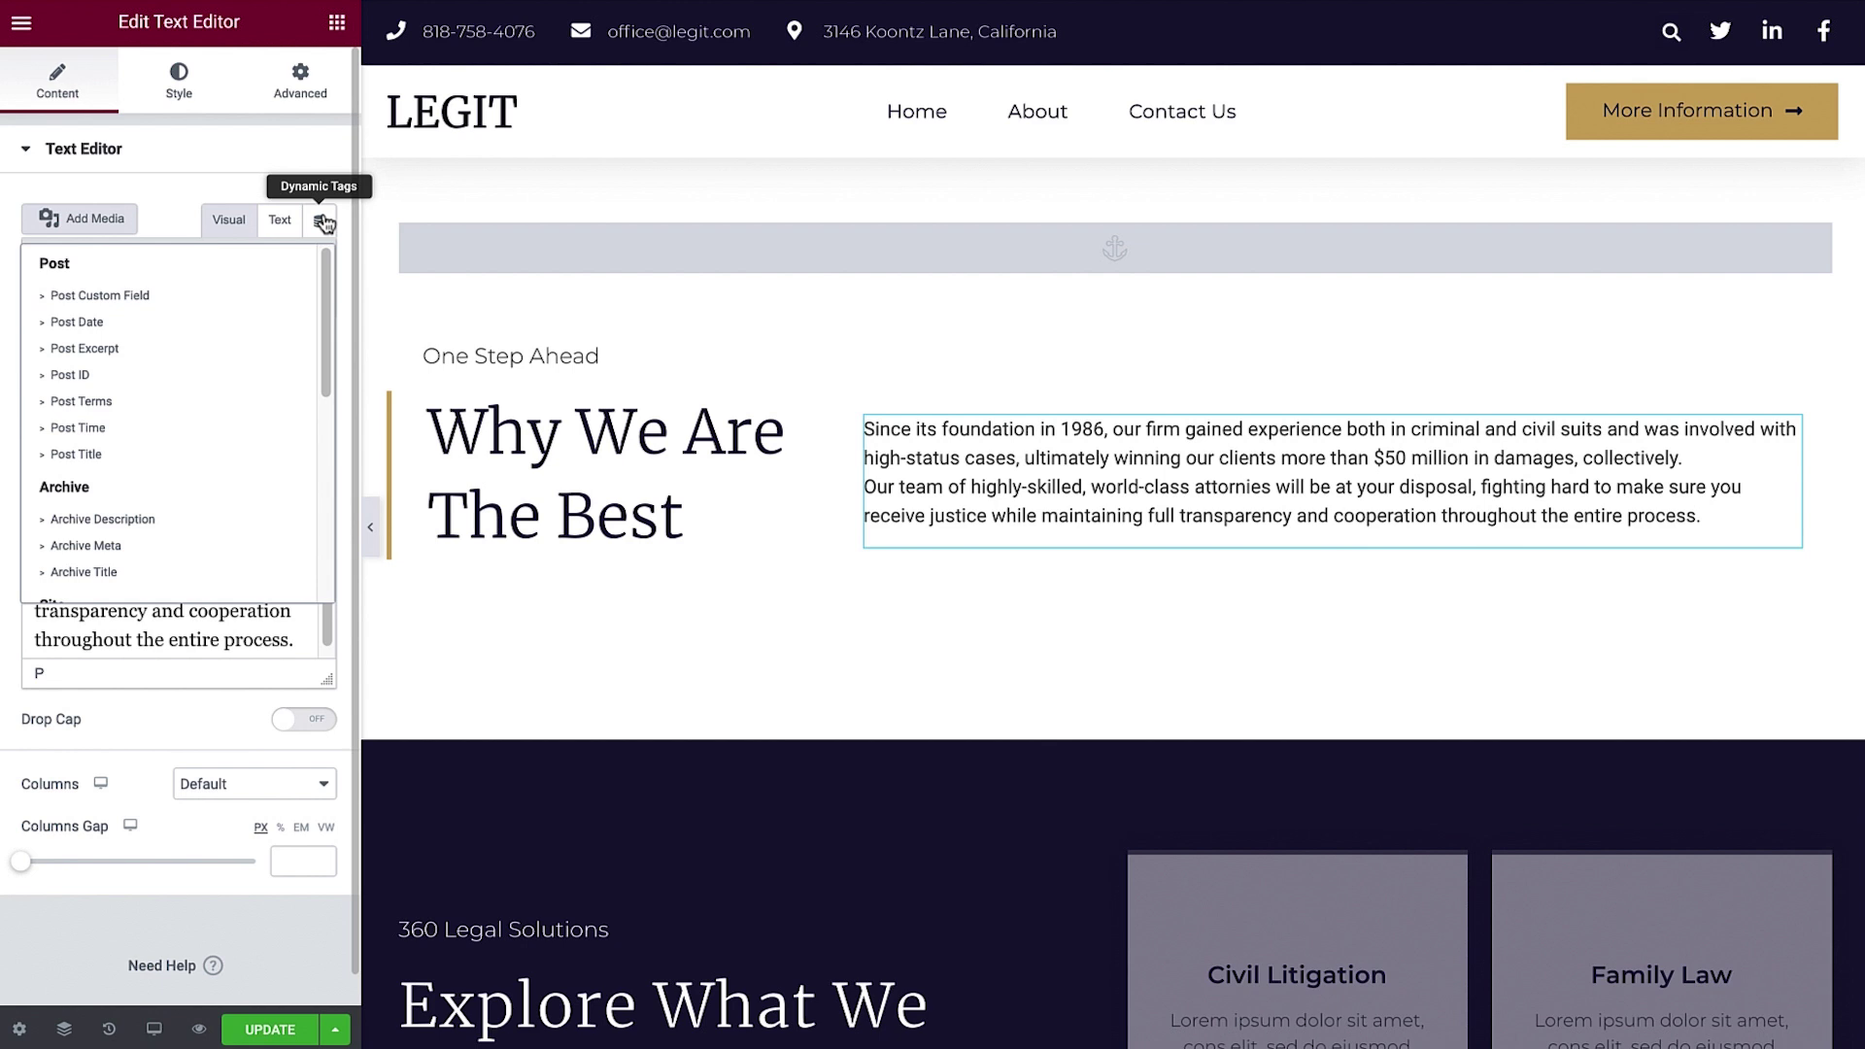
left_click(324, 223)
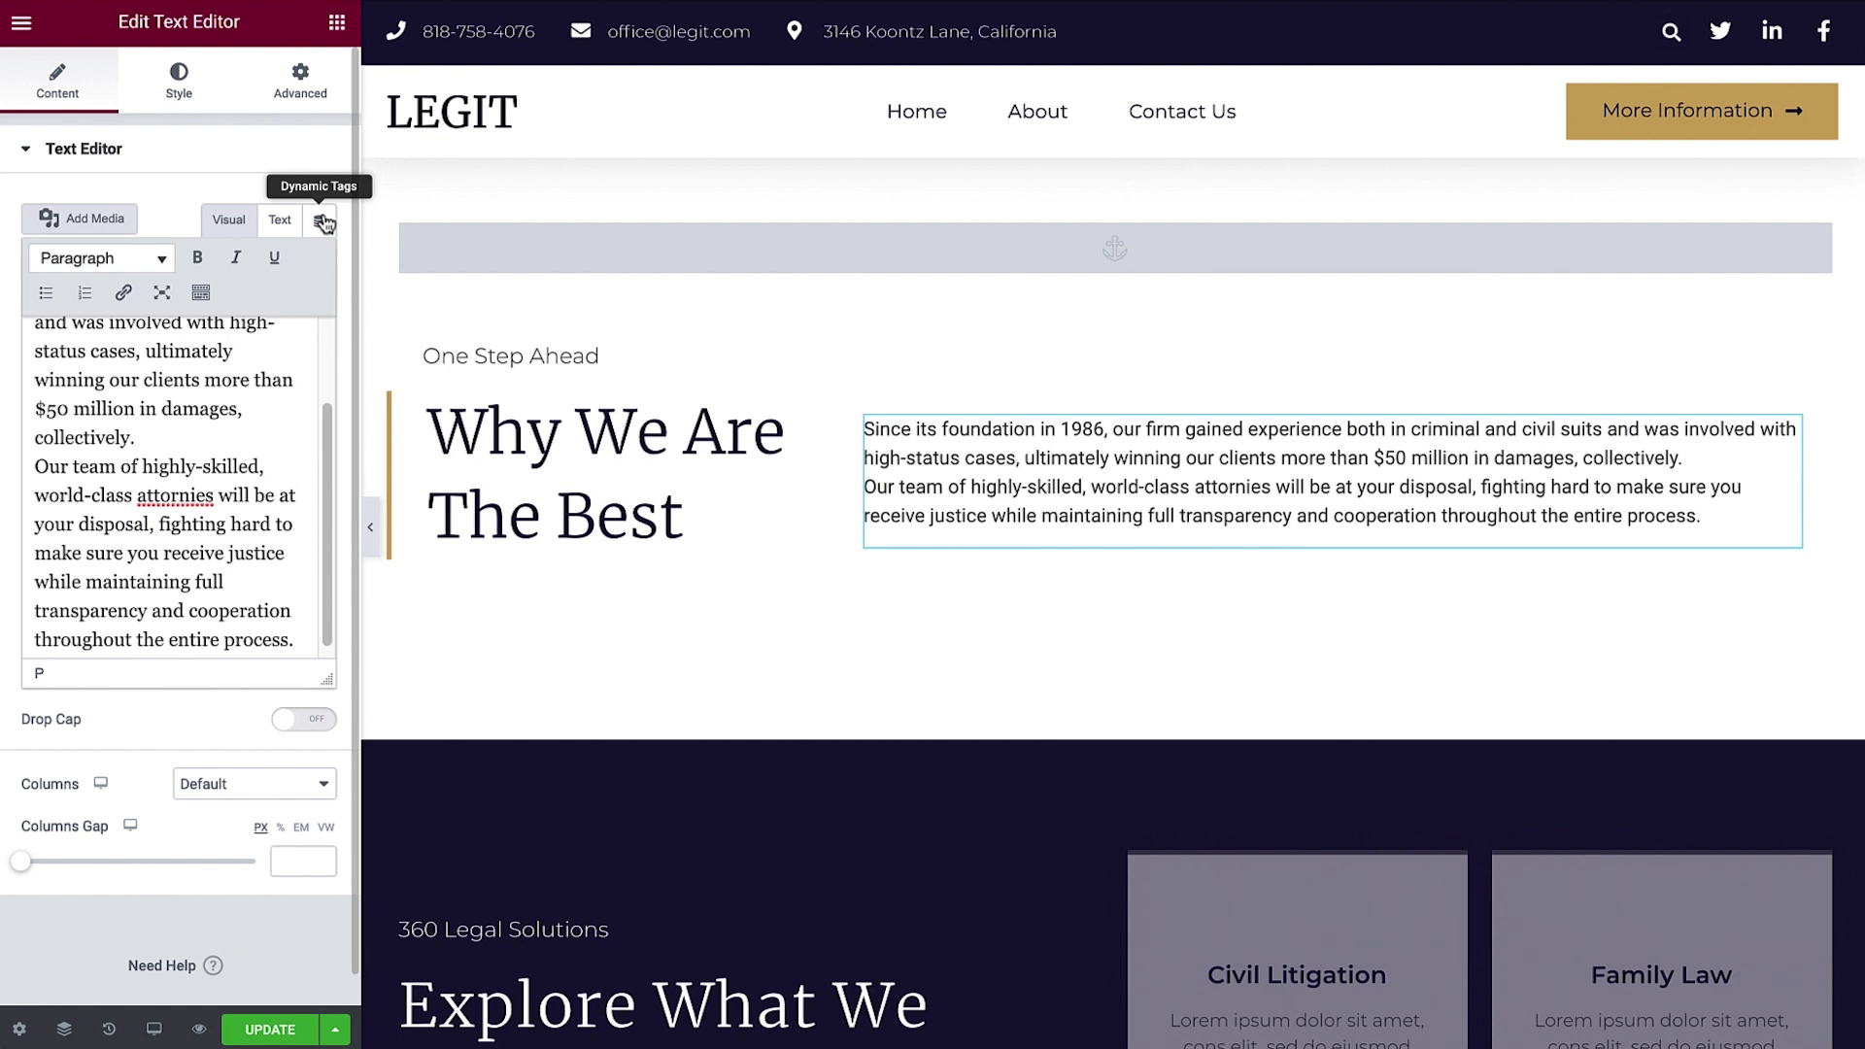
Correct 'attornies' to 'attorneys' directly in the firm text on the page.
left_click(1227, 486)
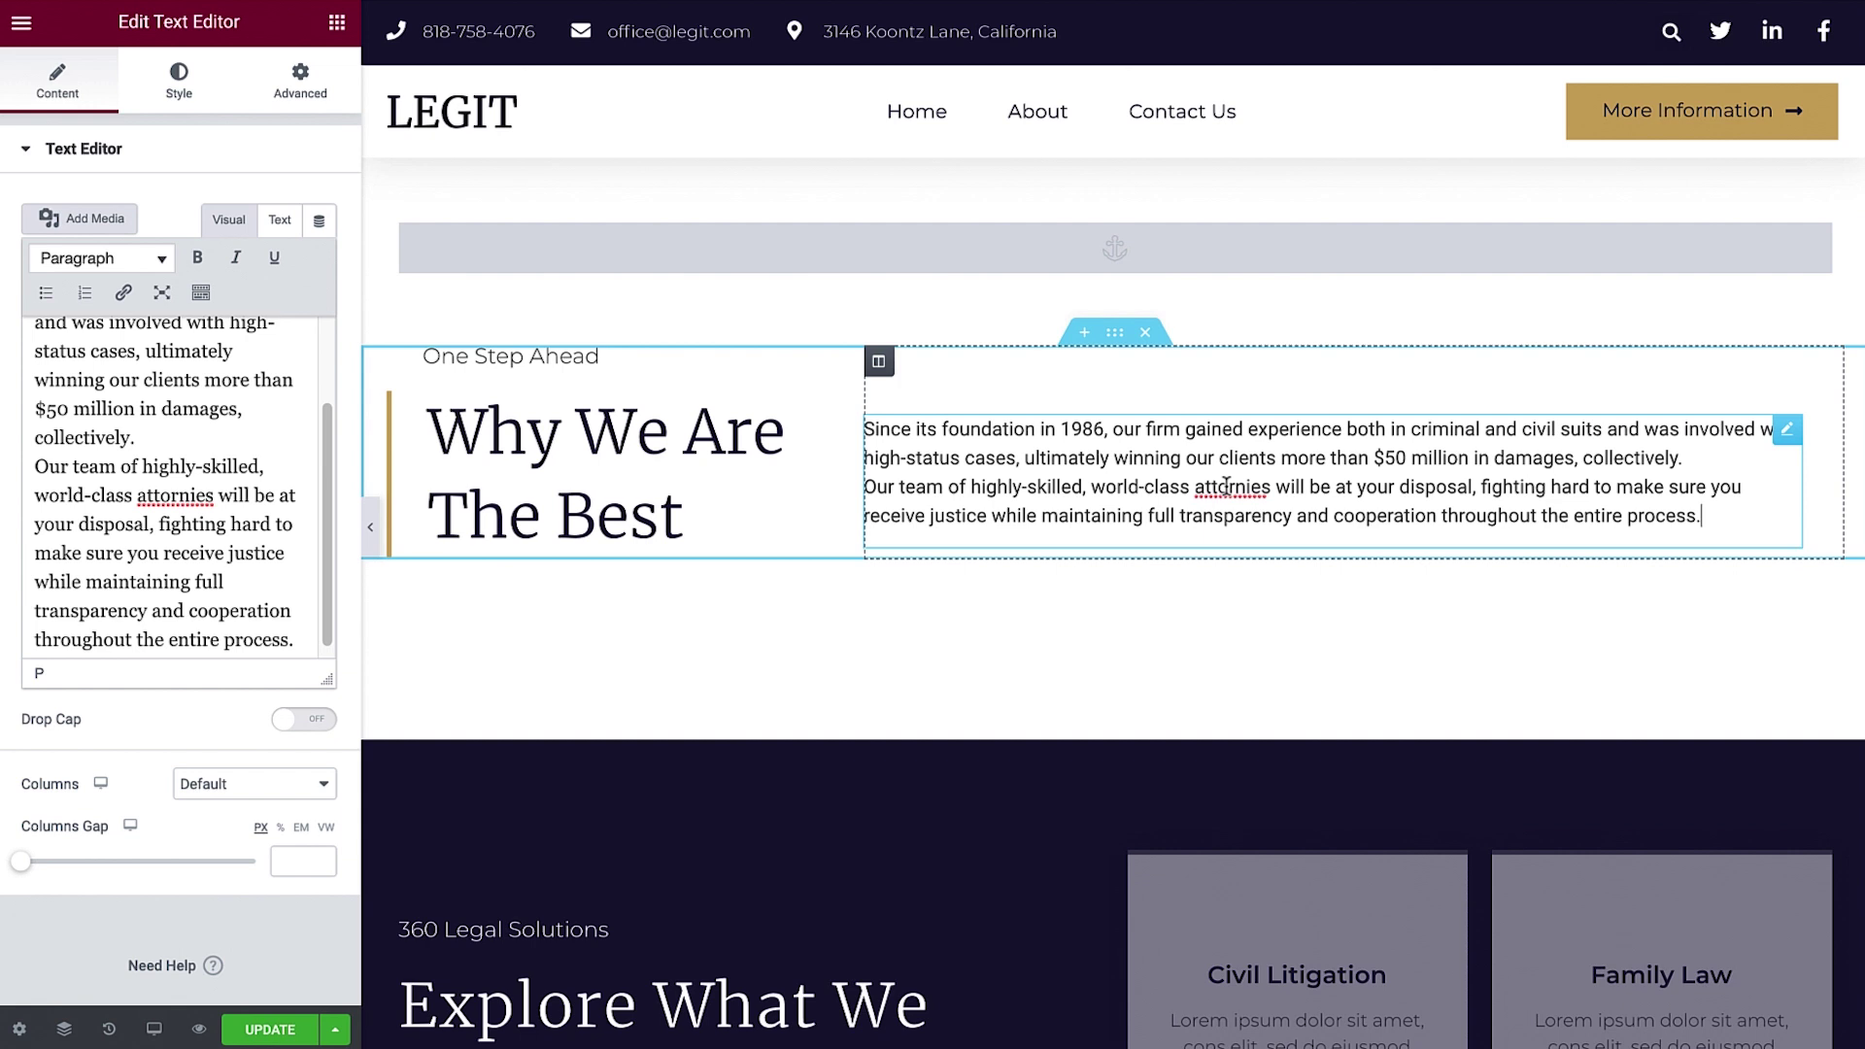
double_click(1226, 486)
type("attorneys")
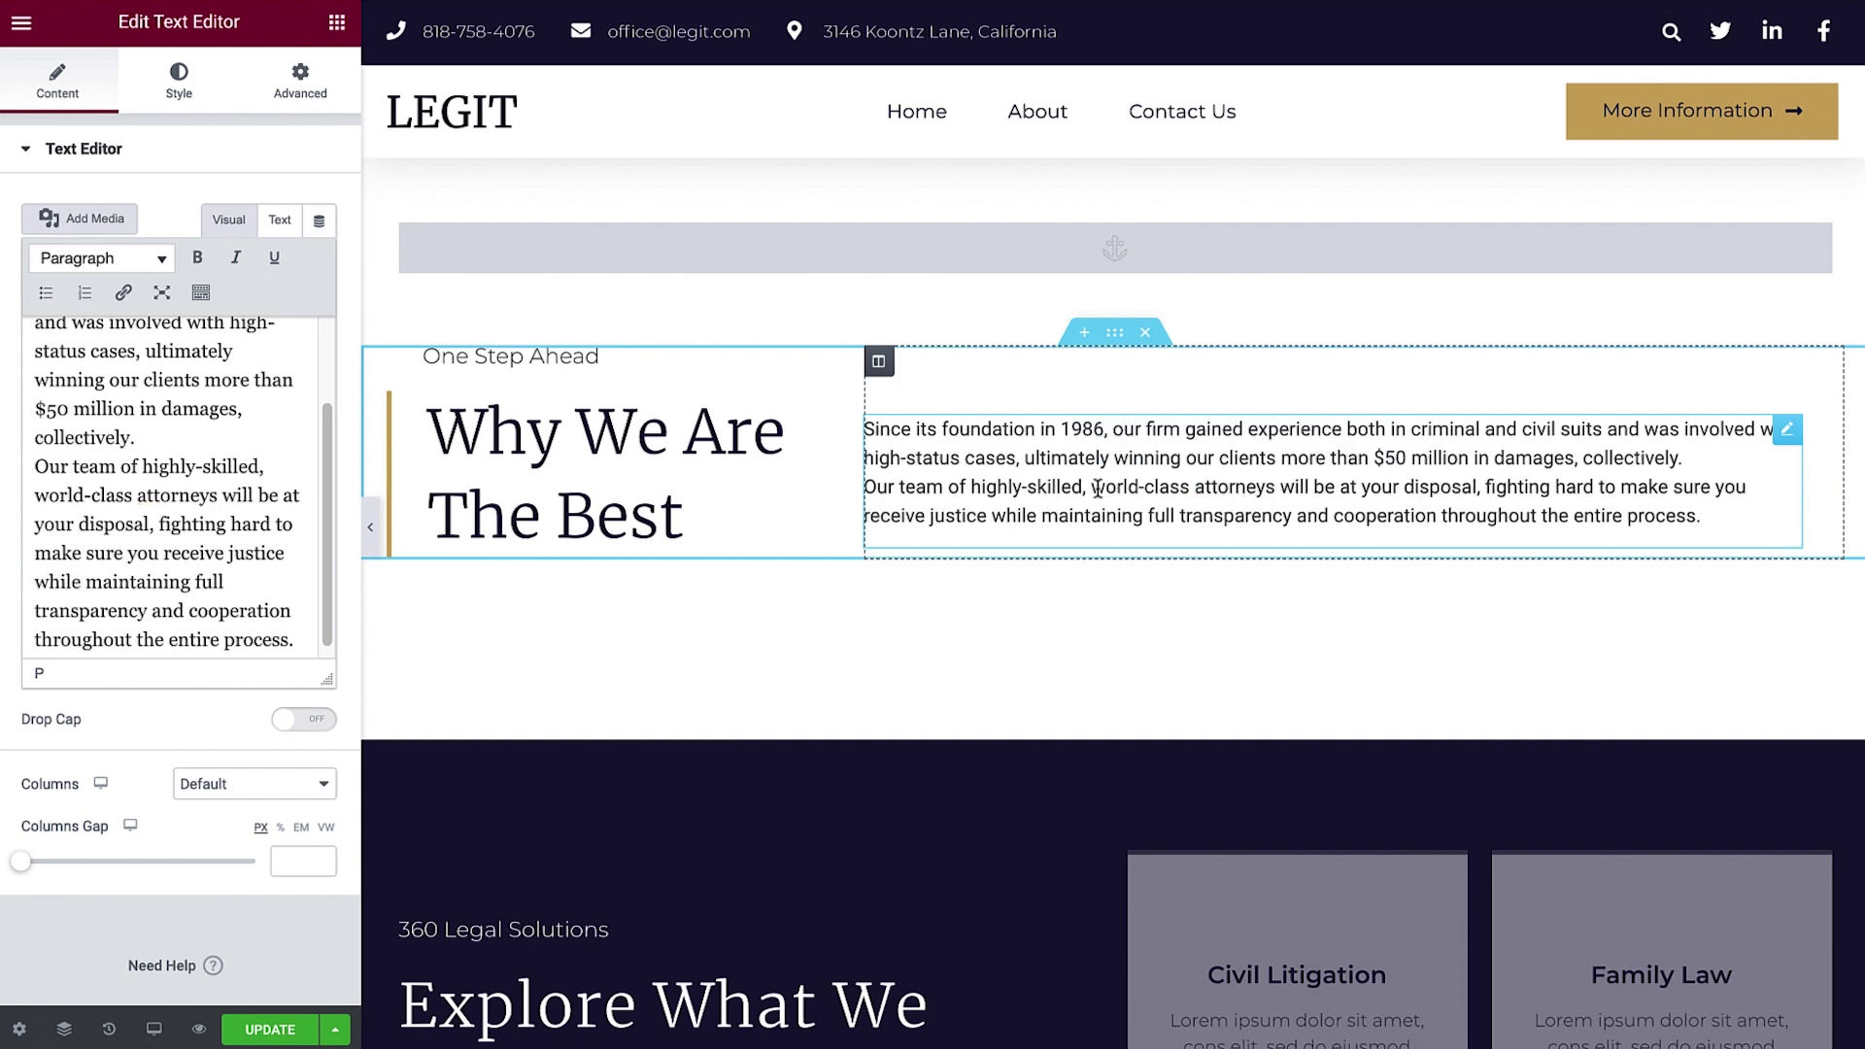
Try bold, italic and list formatting on 'world-class', leaving it as plain text.
left_click_drag(1093, 488, 1191, 489)
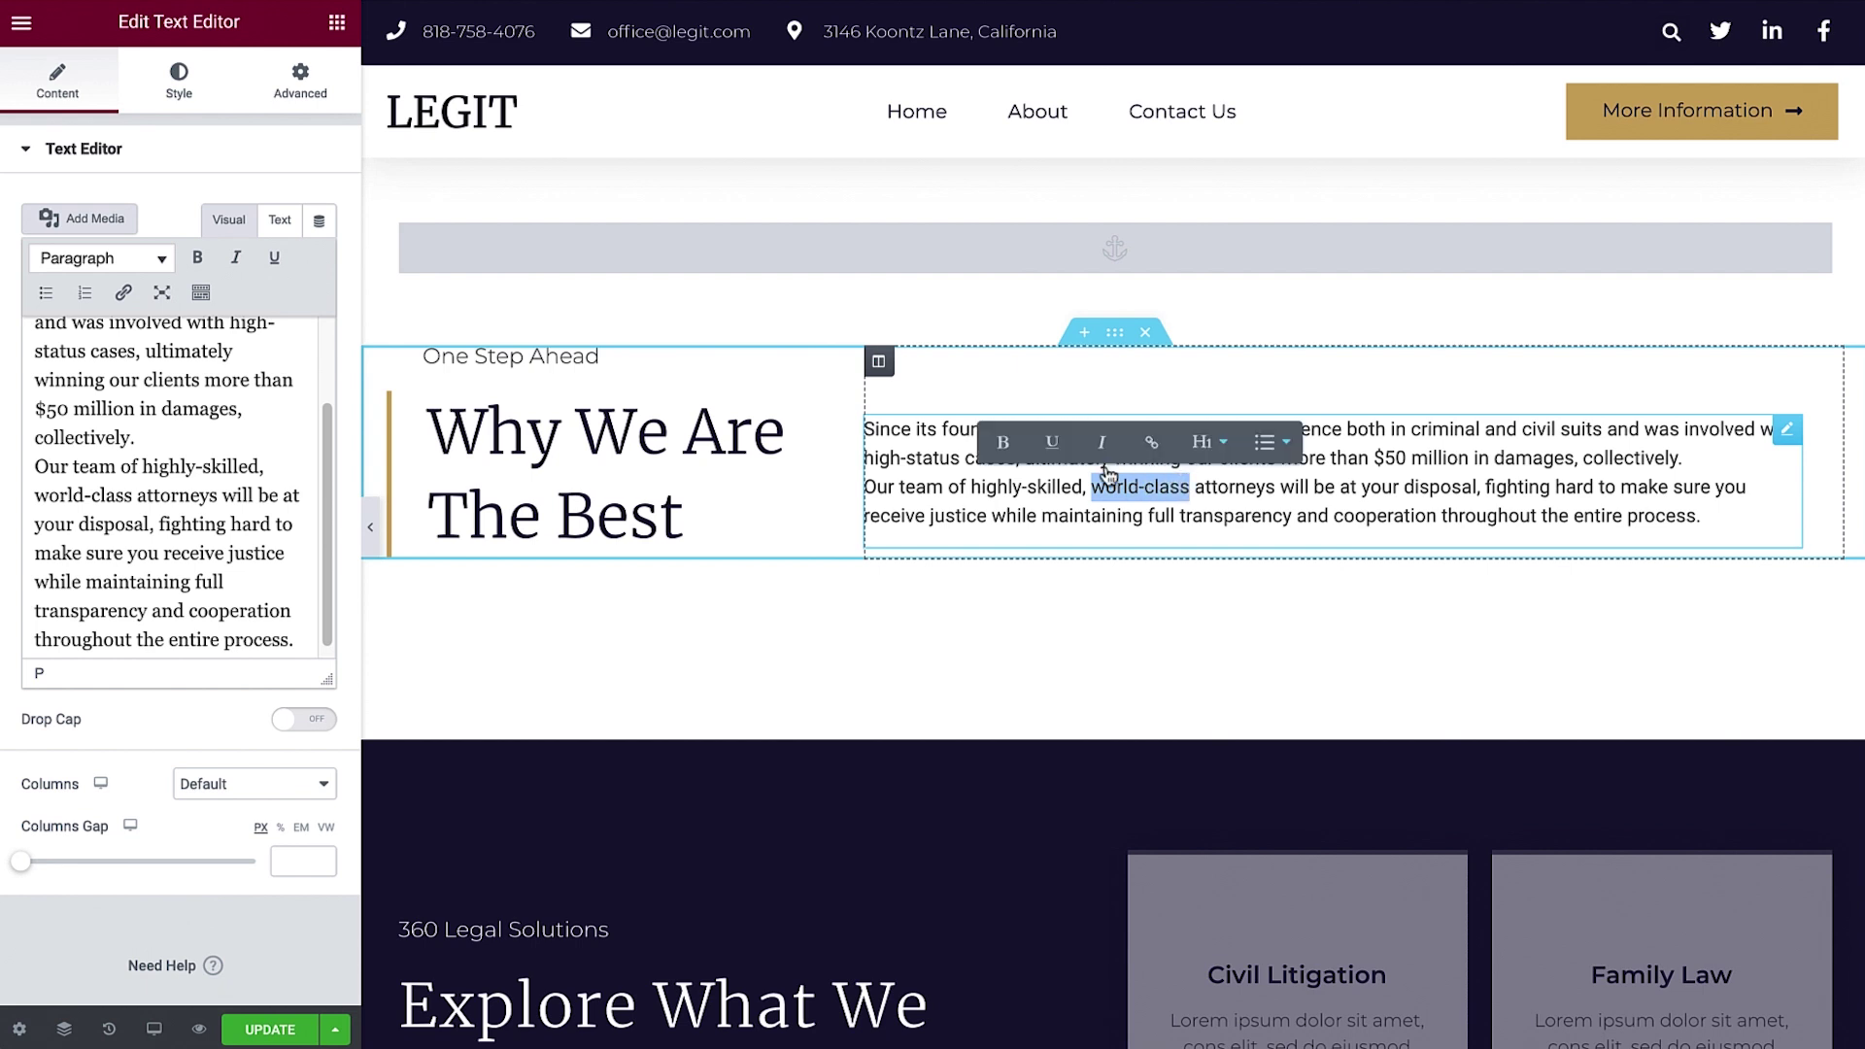
left_click(1004, 443)
left_click(1004, 443)
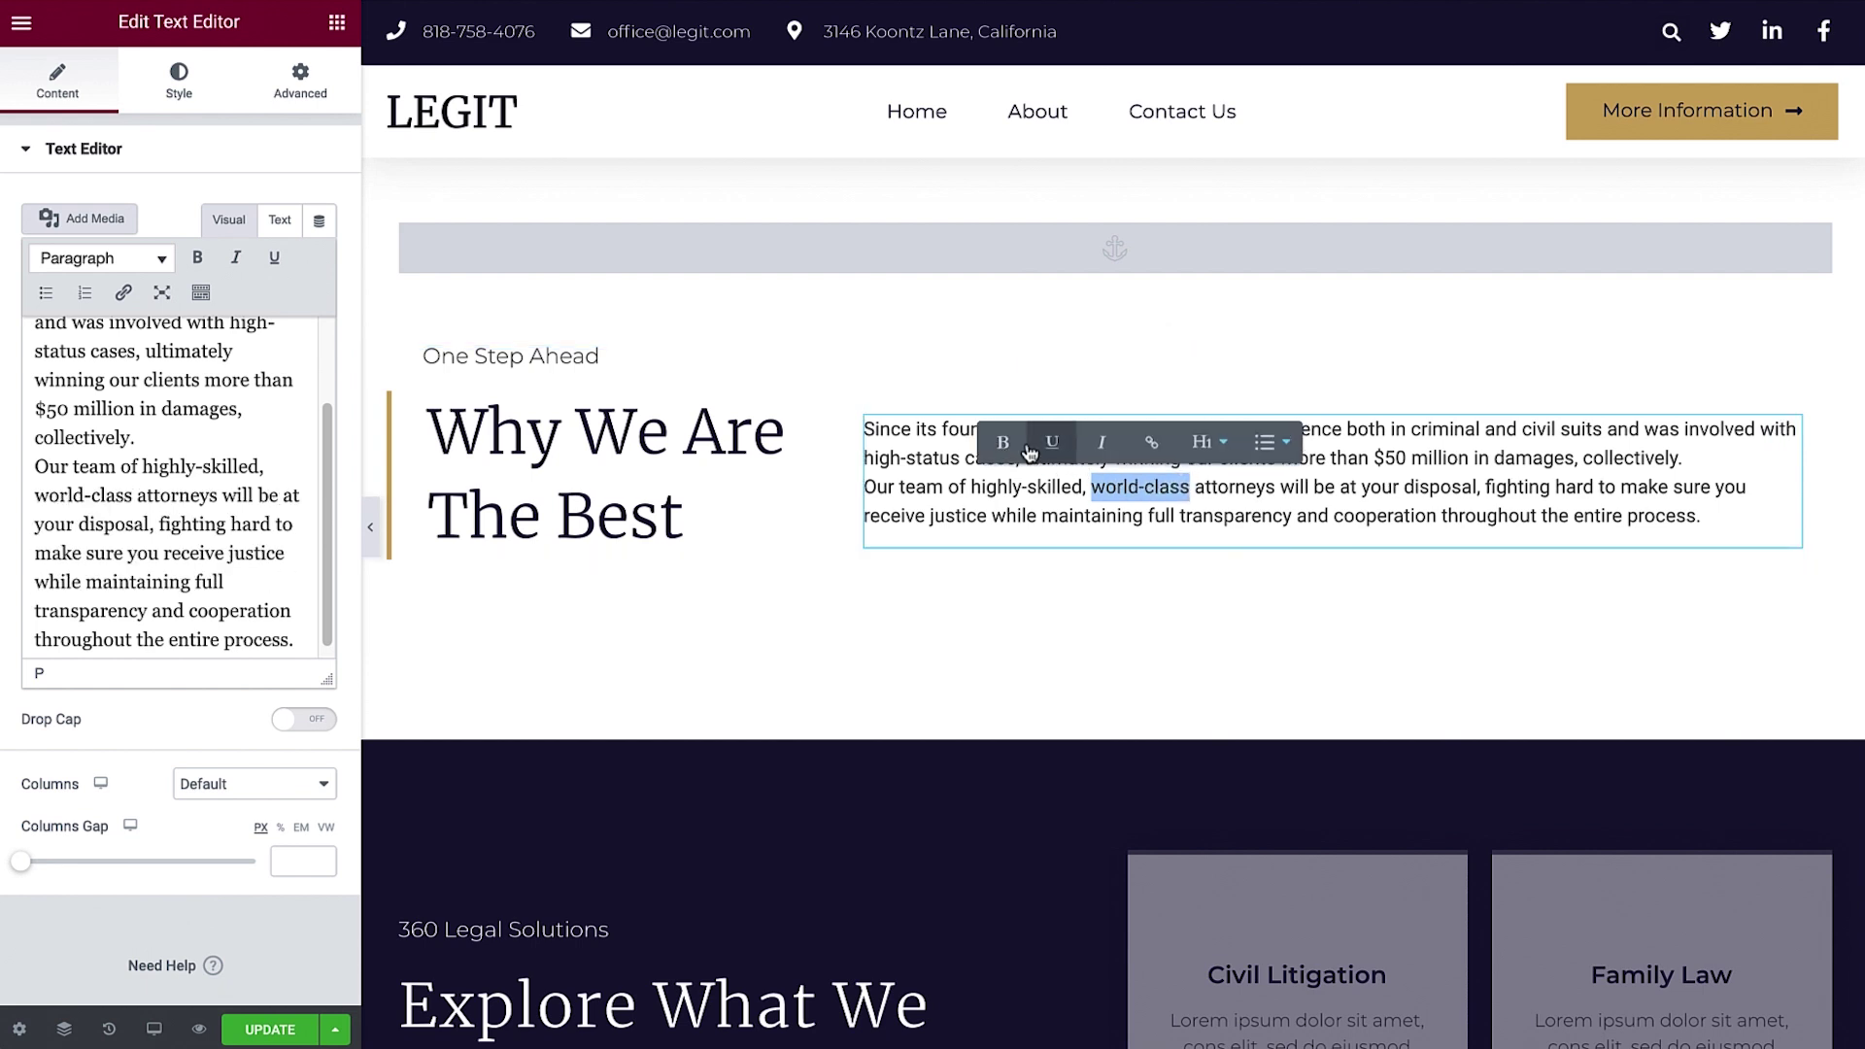
left_click(1102, 447)
left_click(1102, 447)
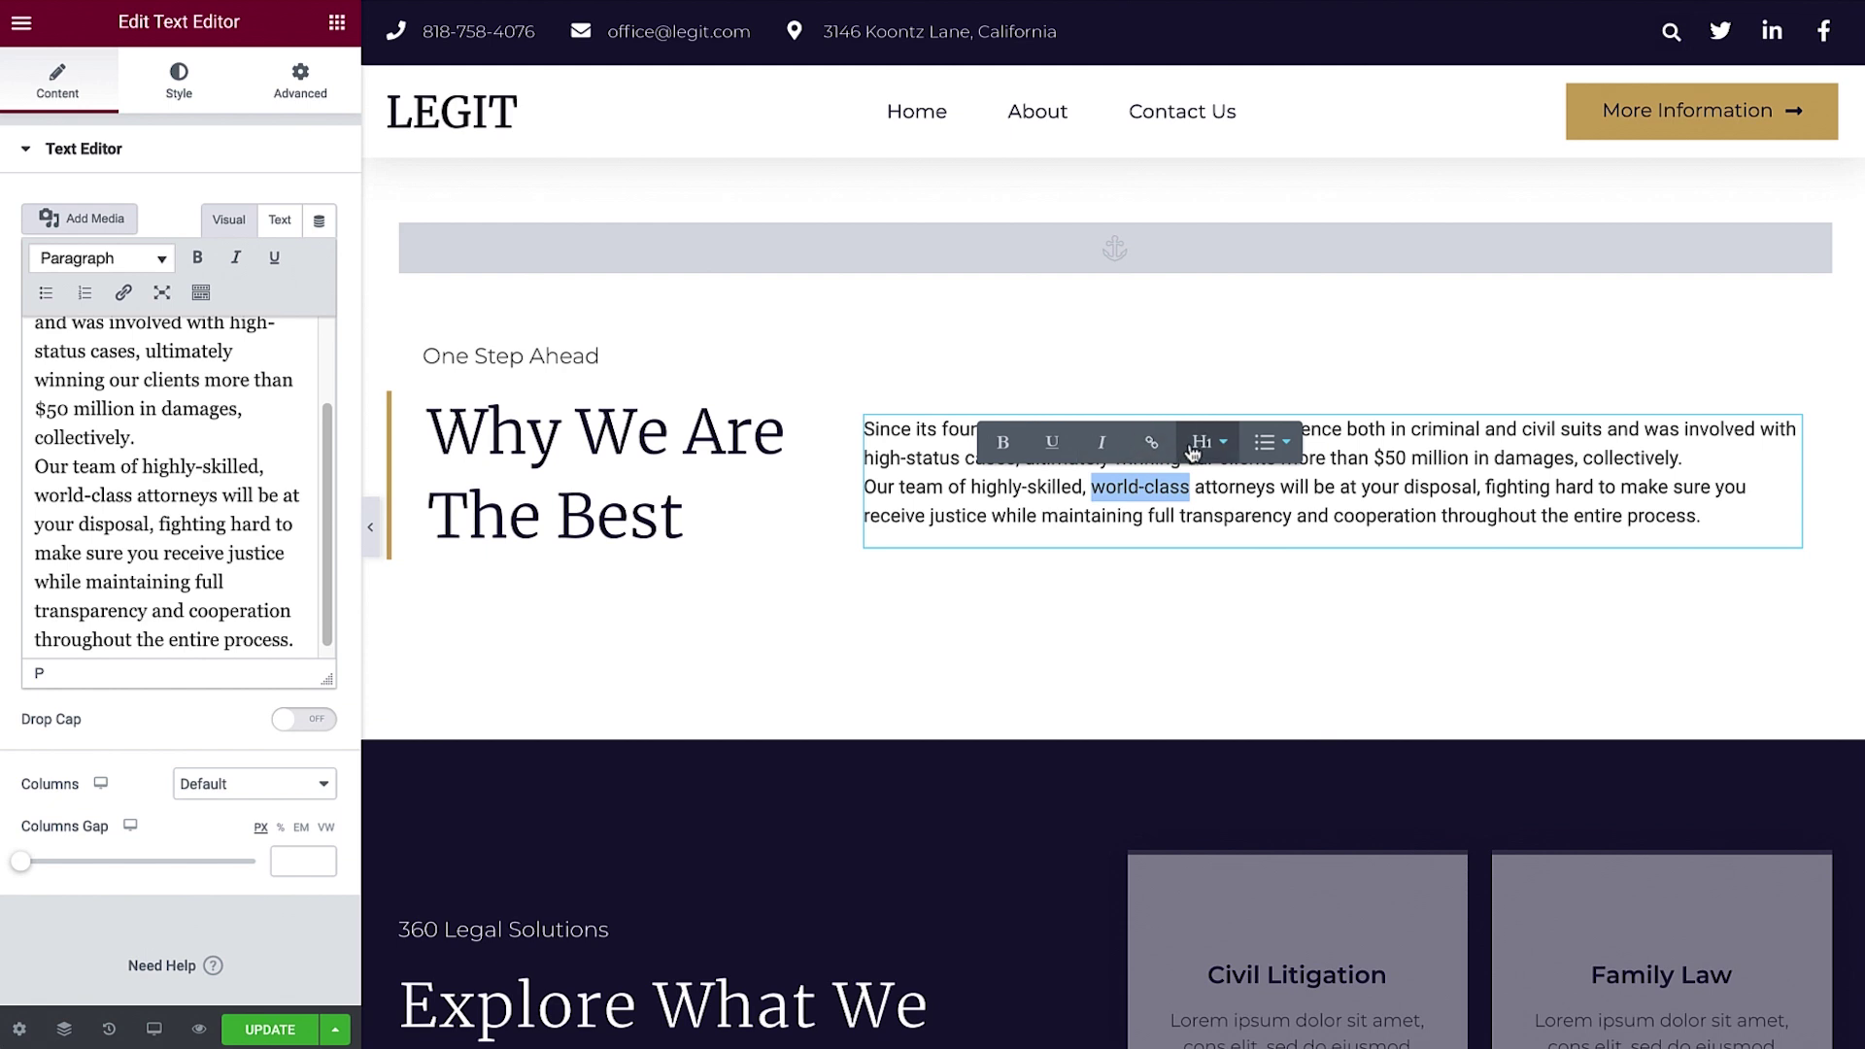
left_click(1268, 444)
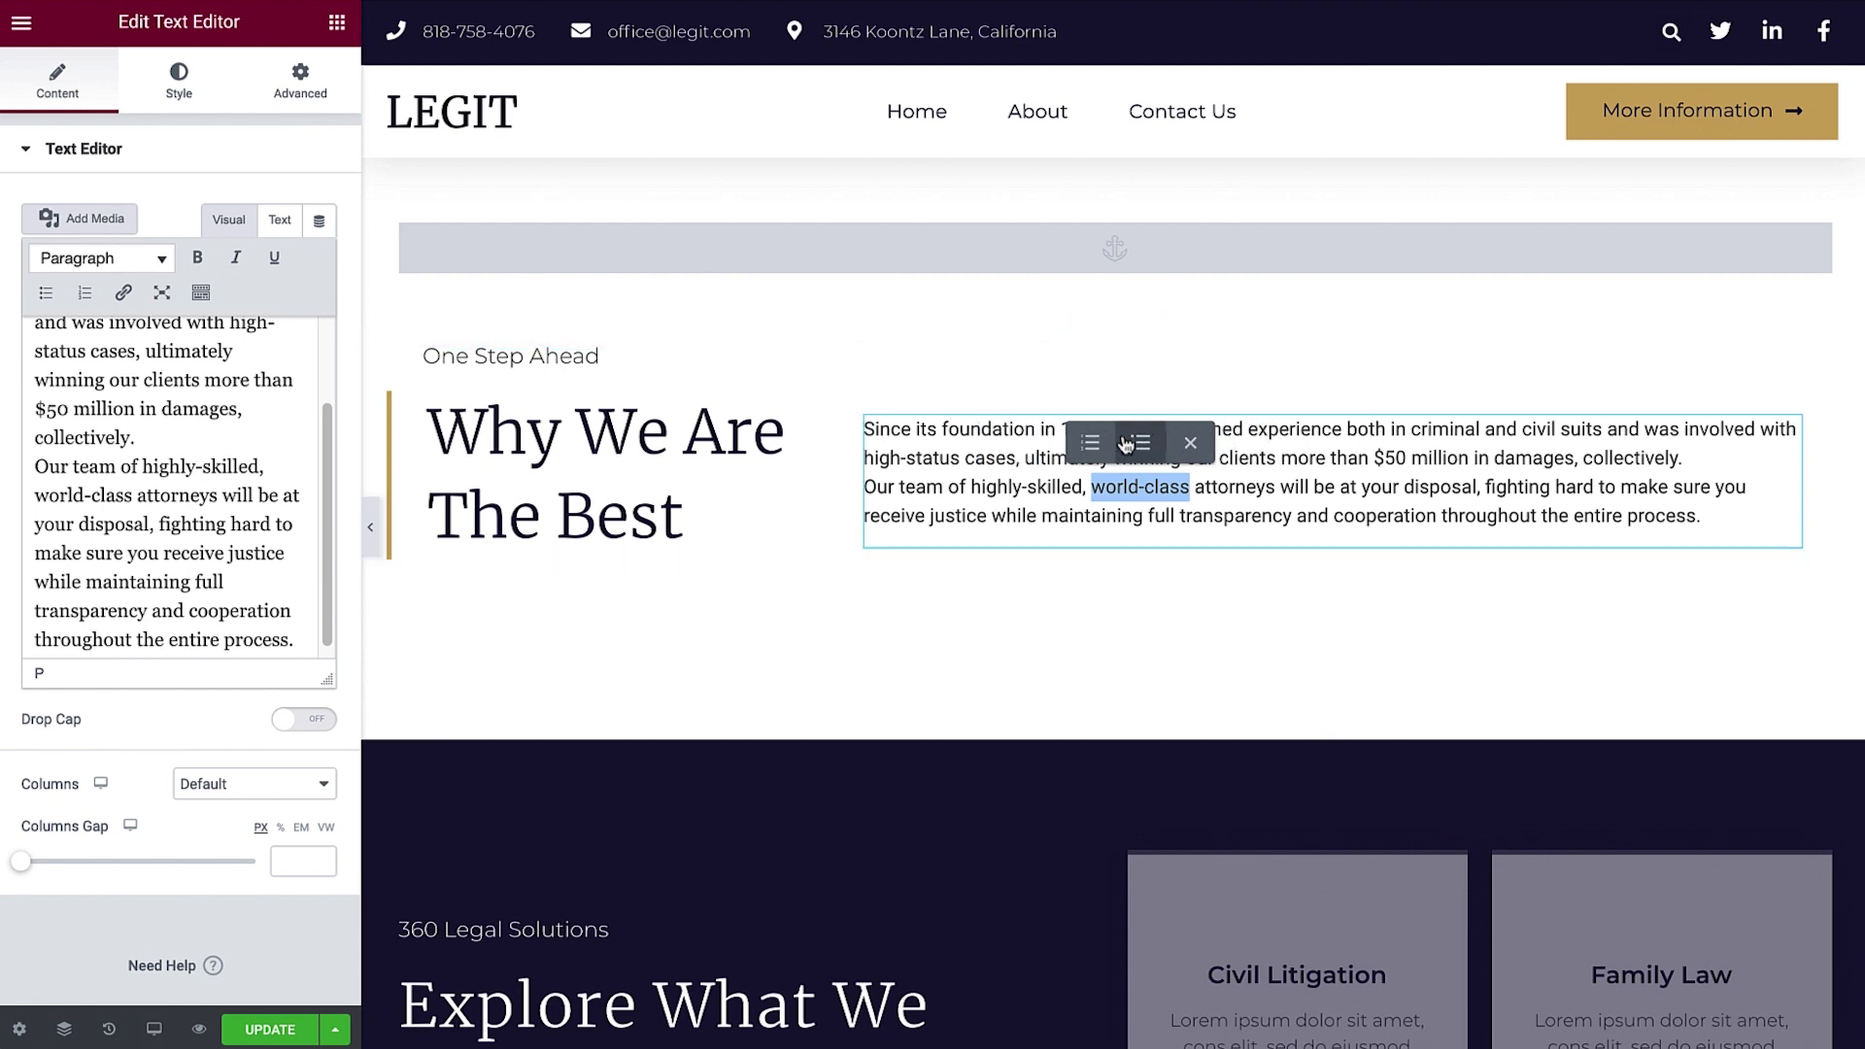
left_click(1190, 443)
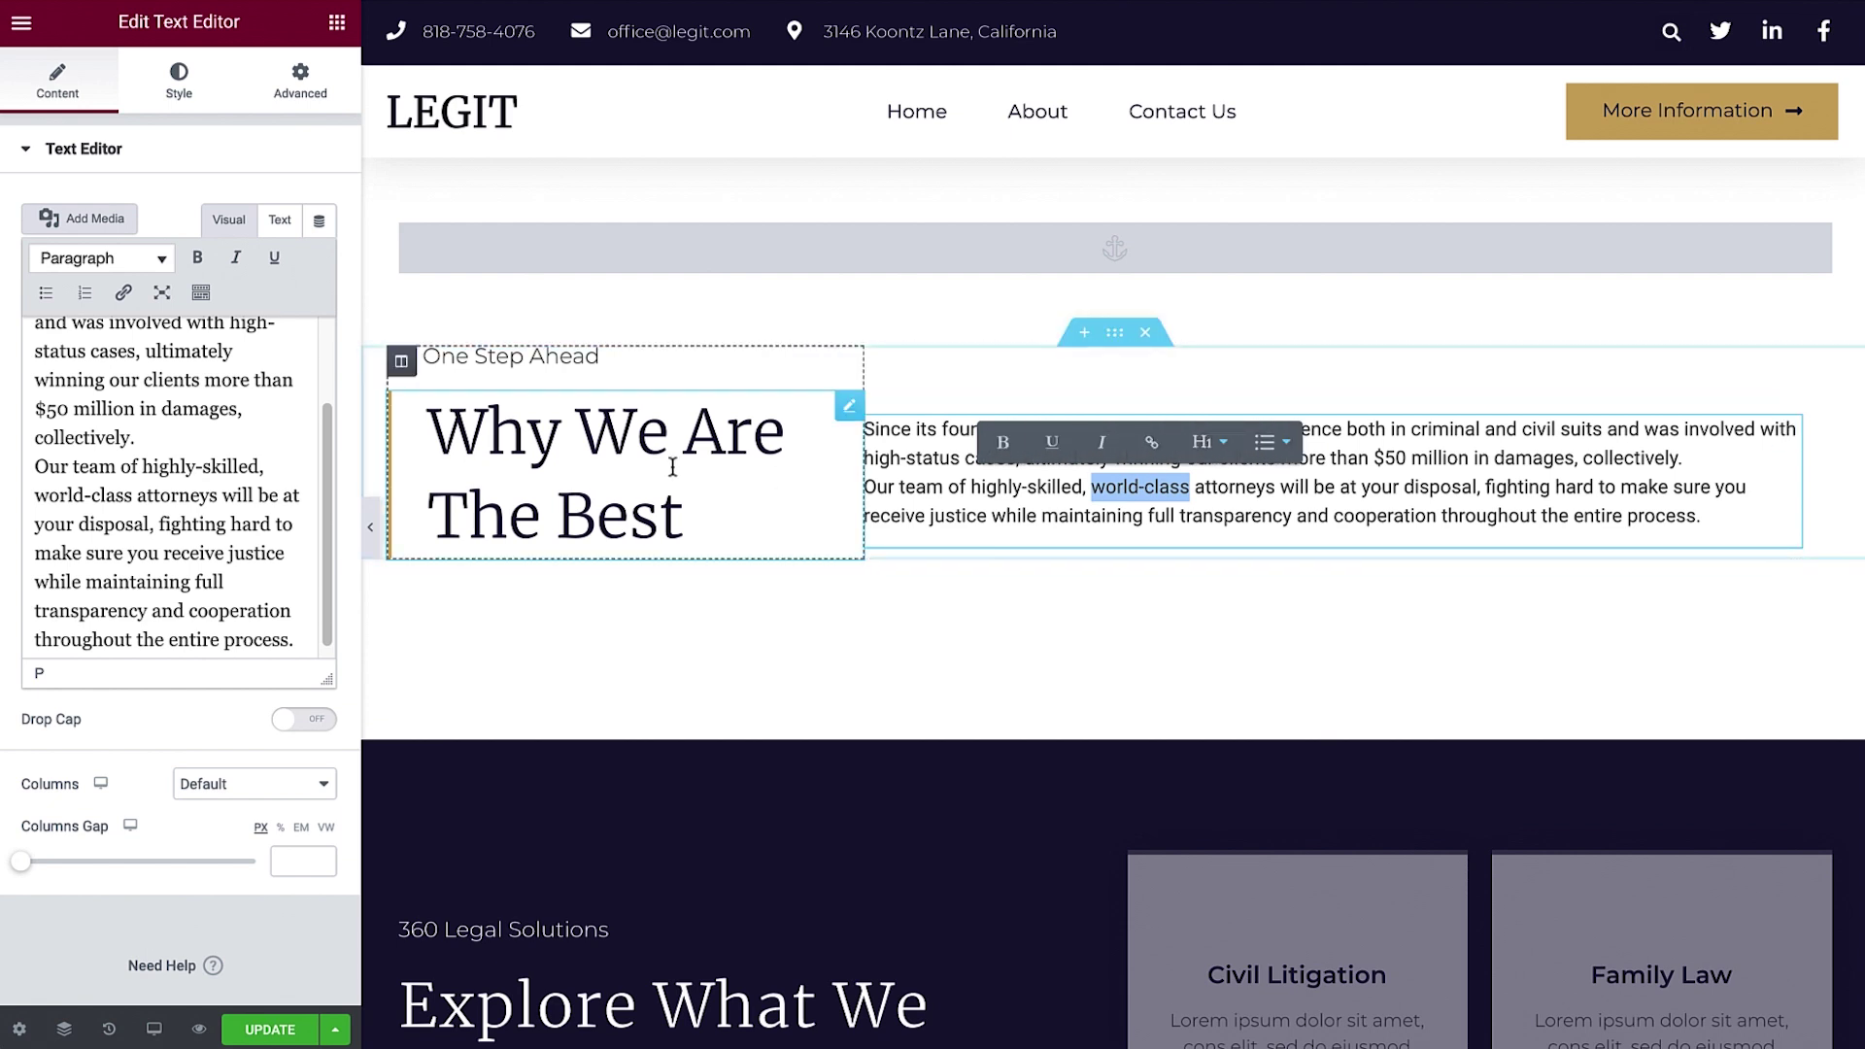
left_click(292, 465)
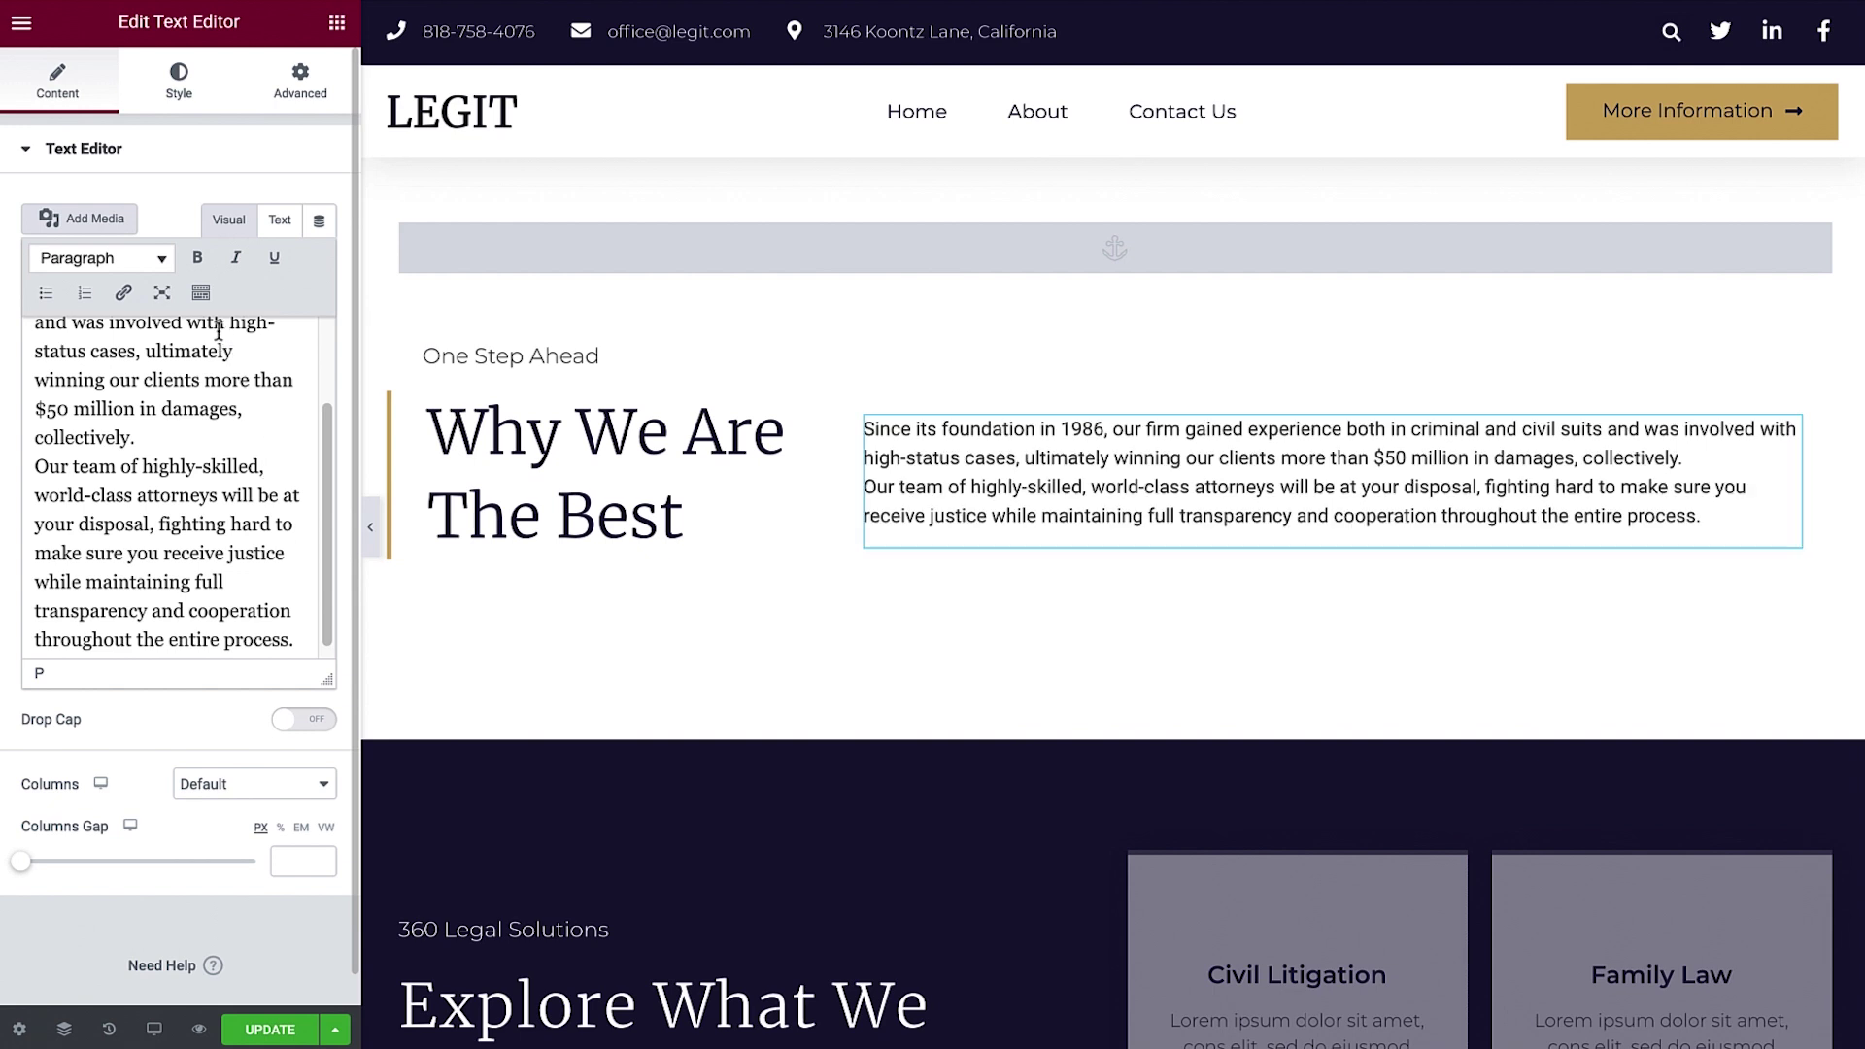
Toggle the extra toolbar rows and enlarge the text editor box to show all the text.
left_click(201, 293)
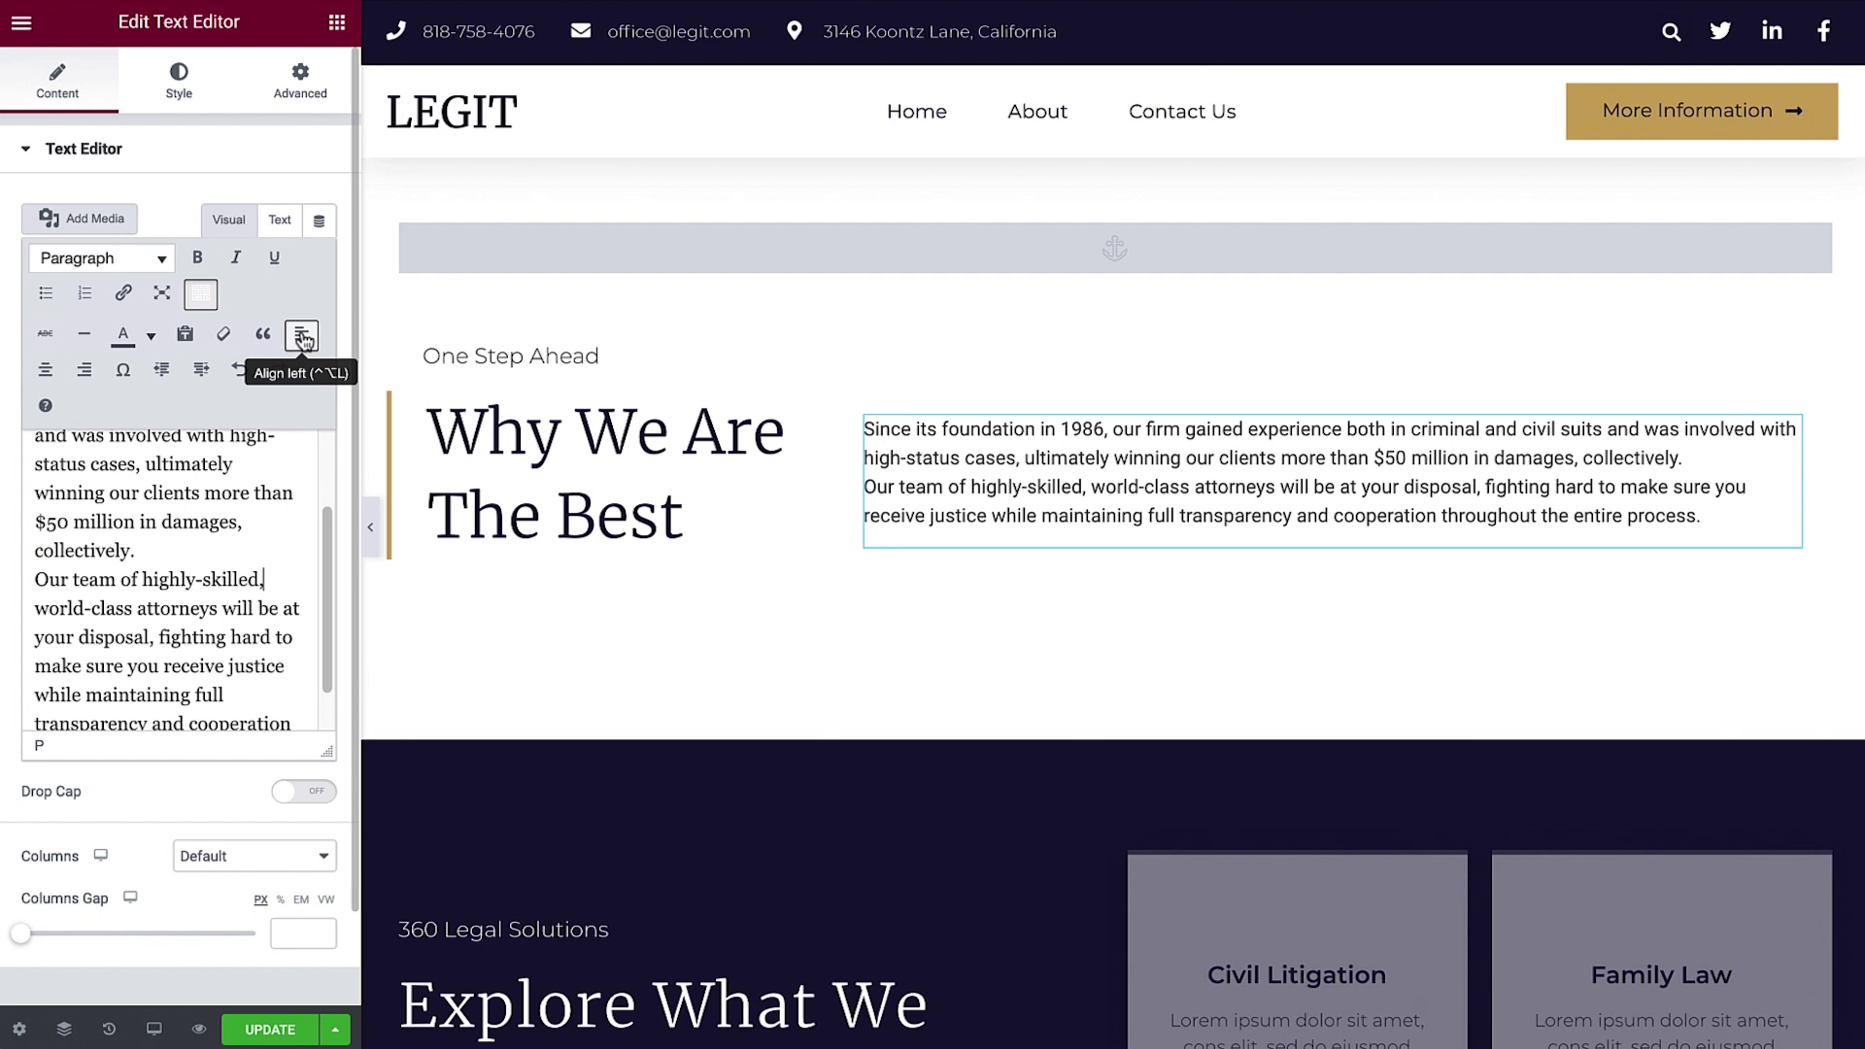
left_click(202, 295)
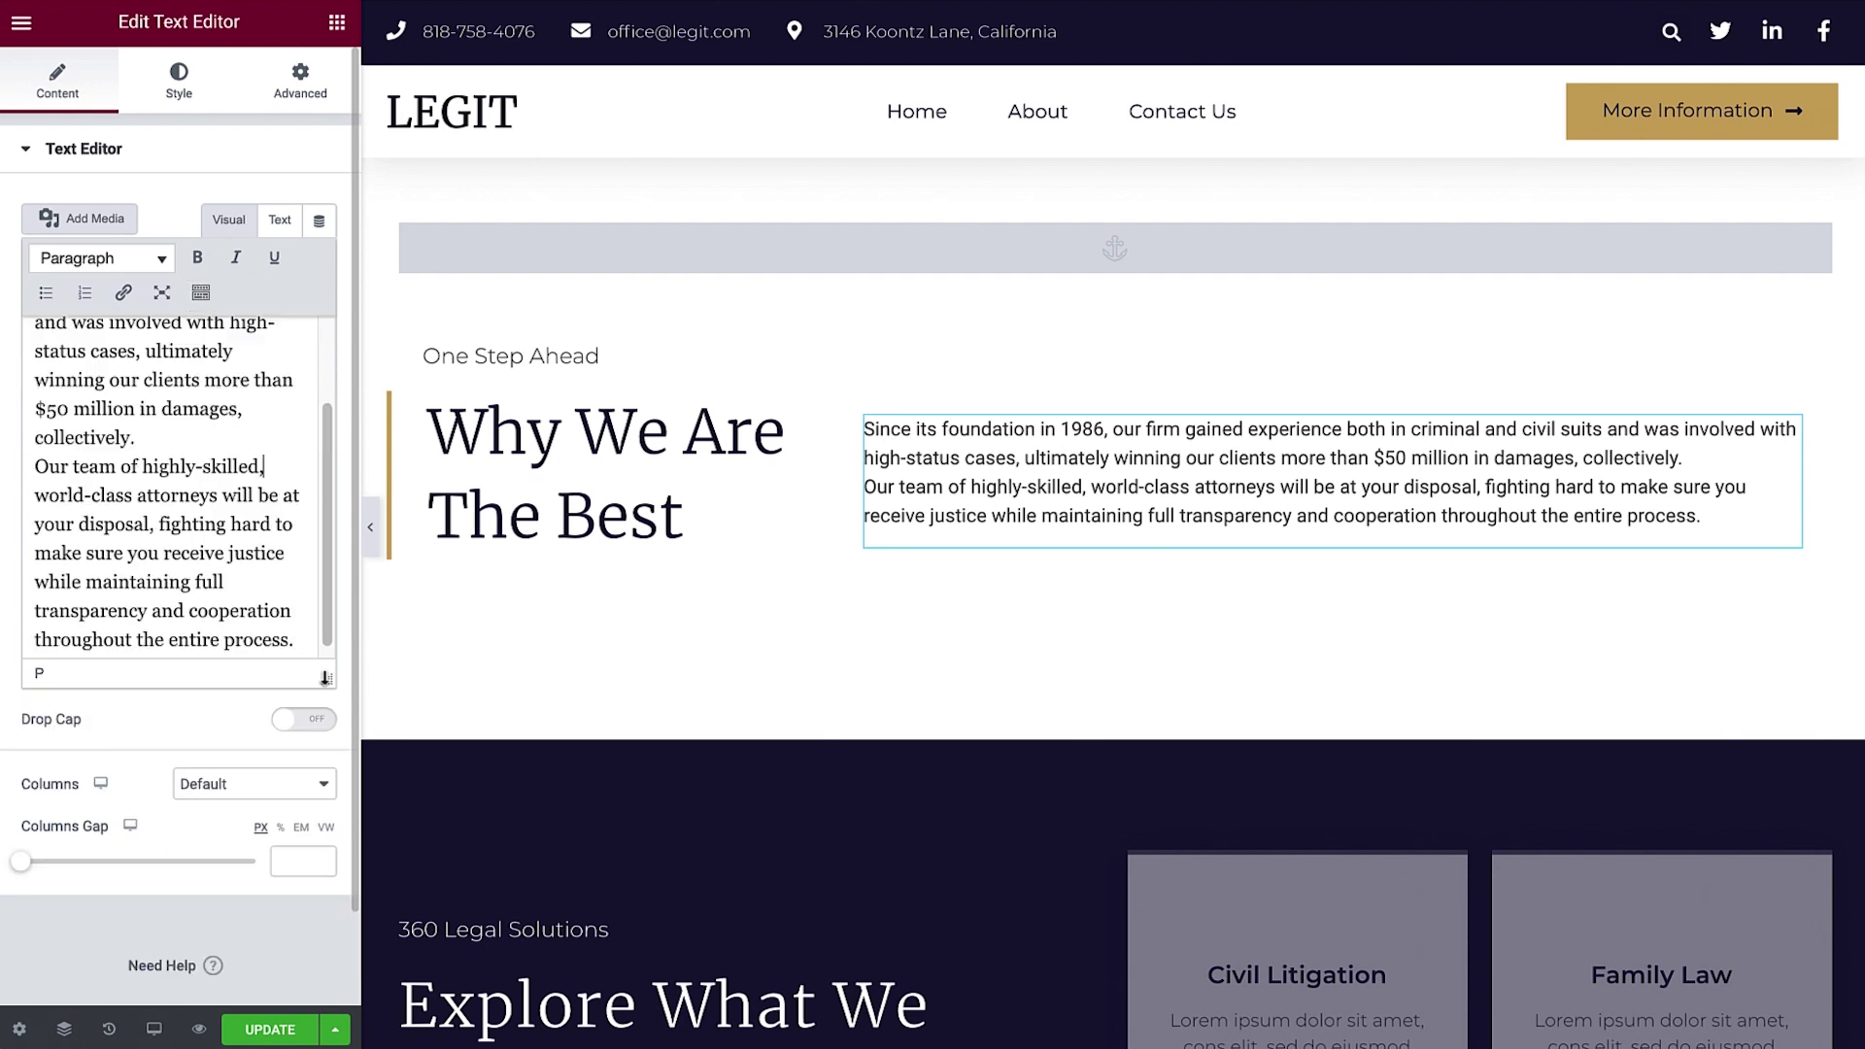
mouse_move(325, 678)
left_mouse_down()
mouse_move(326, 867)
mouse_move(330, 649)
left_mouse_up()
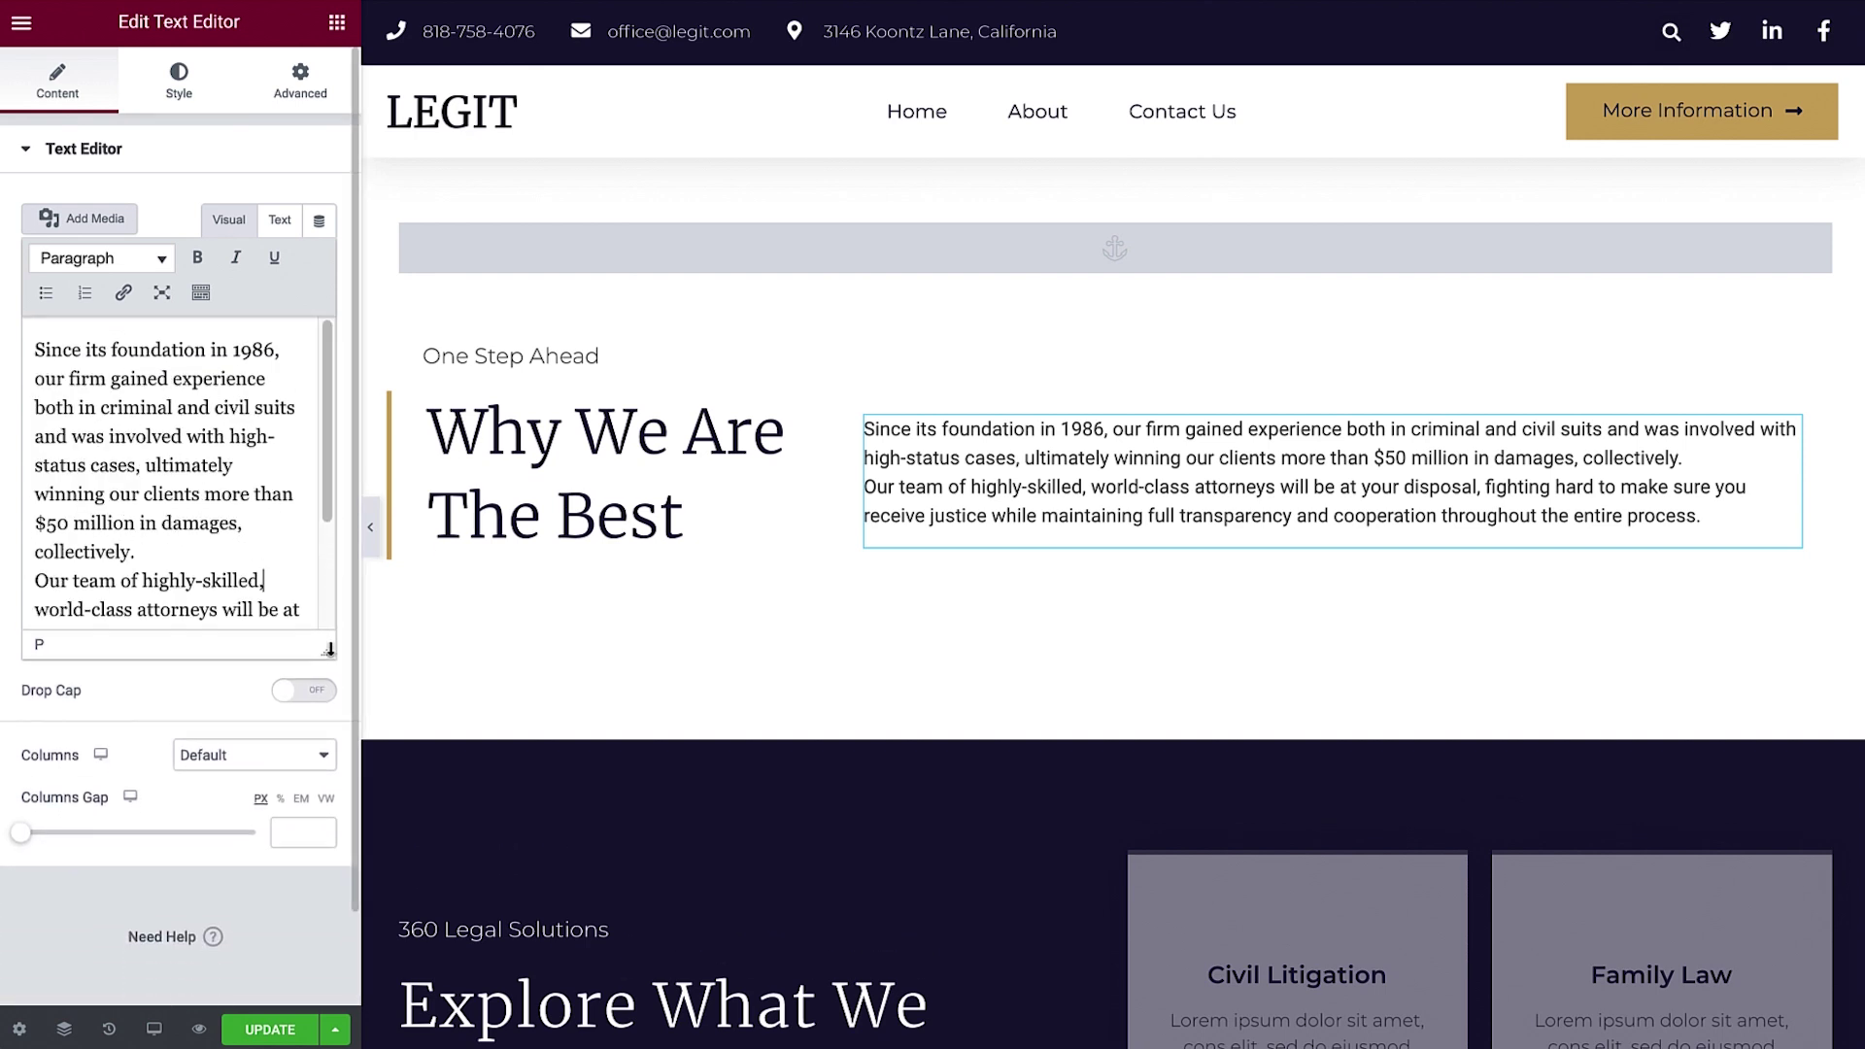
Switch Drop Cap on and back off, then open the Columns dropdown.
left_click(308, 696)
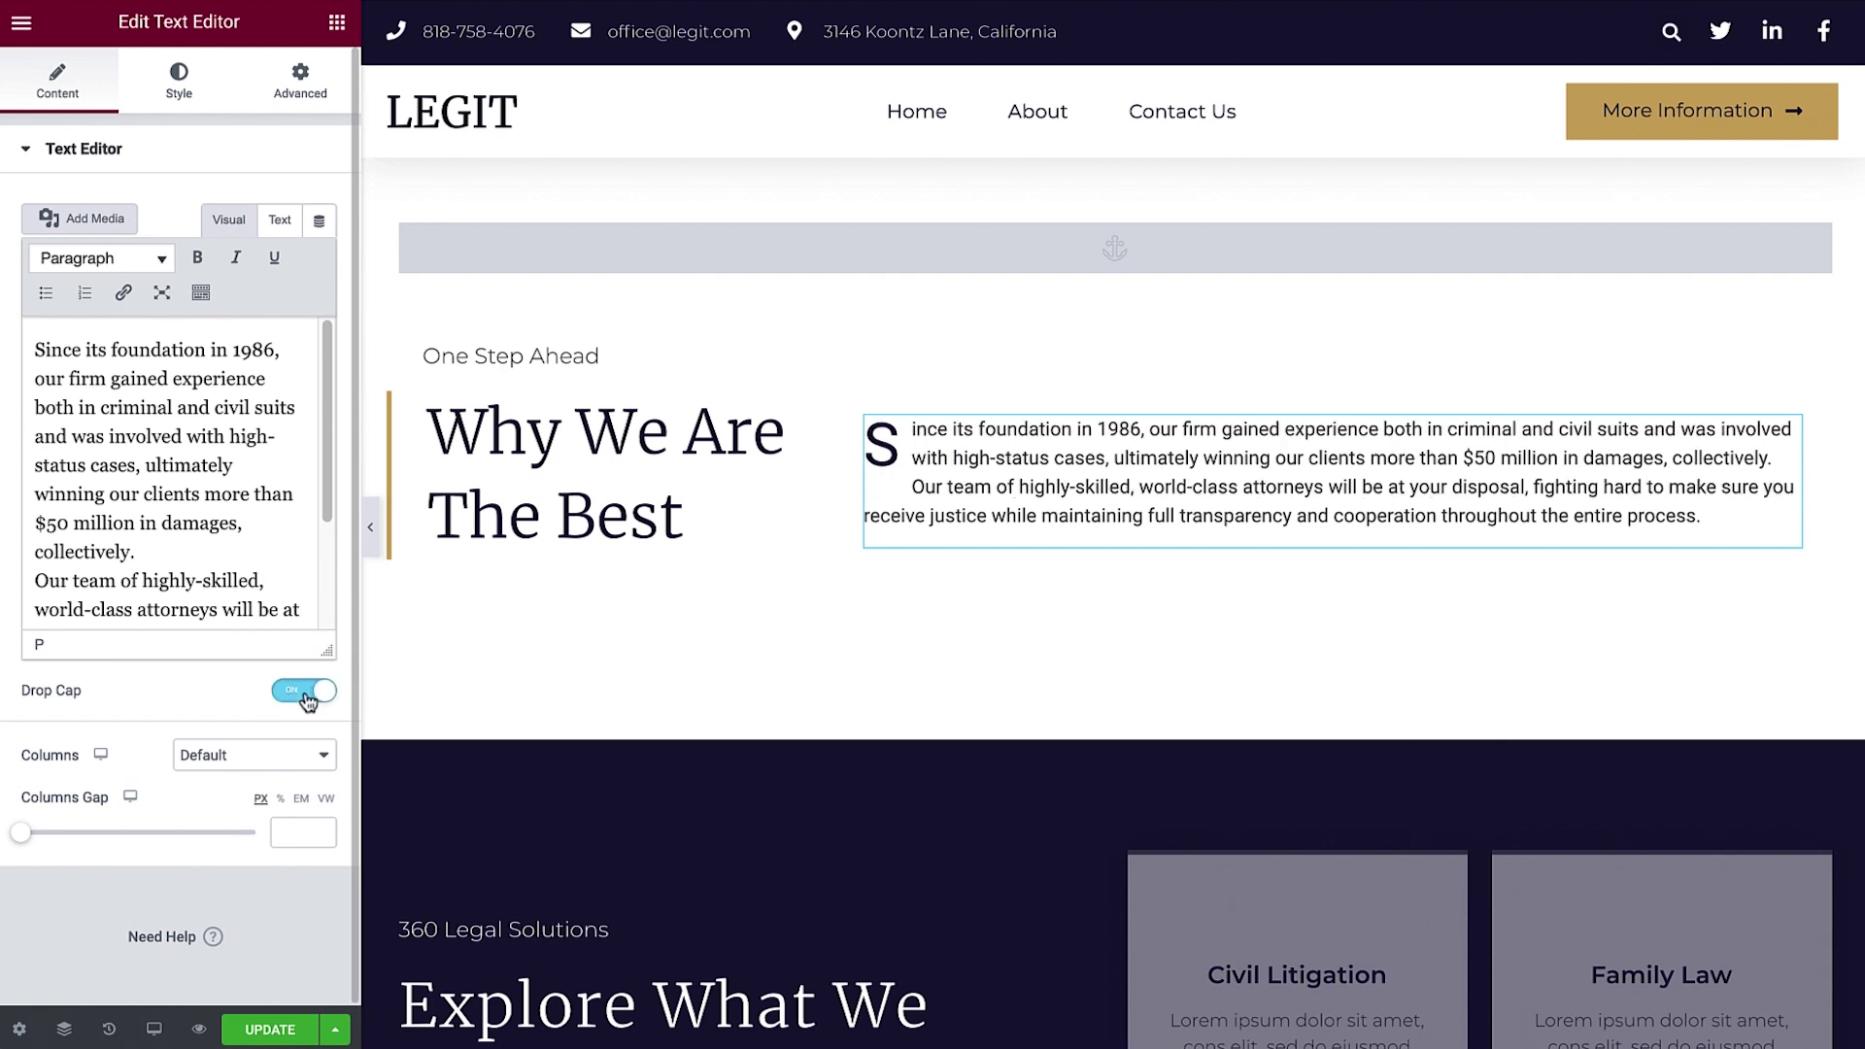
left_click(308, 696)
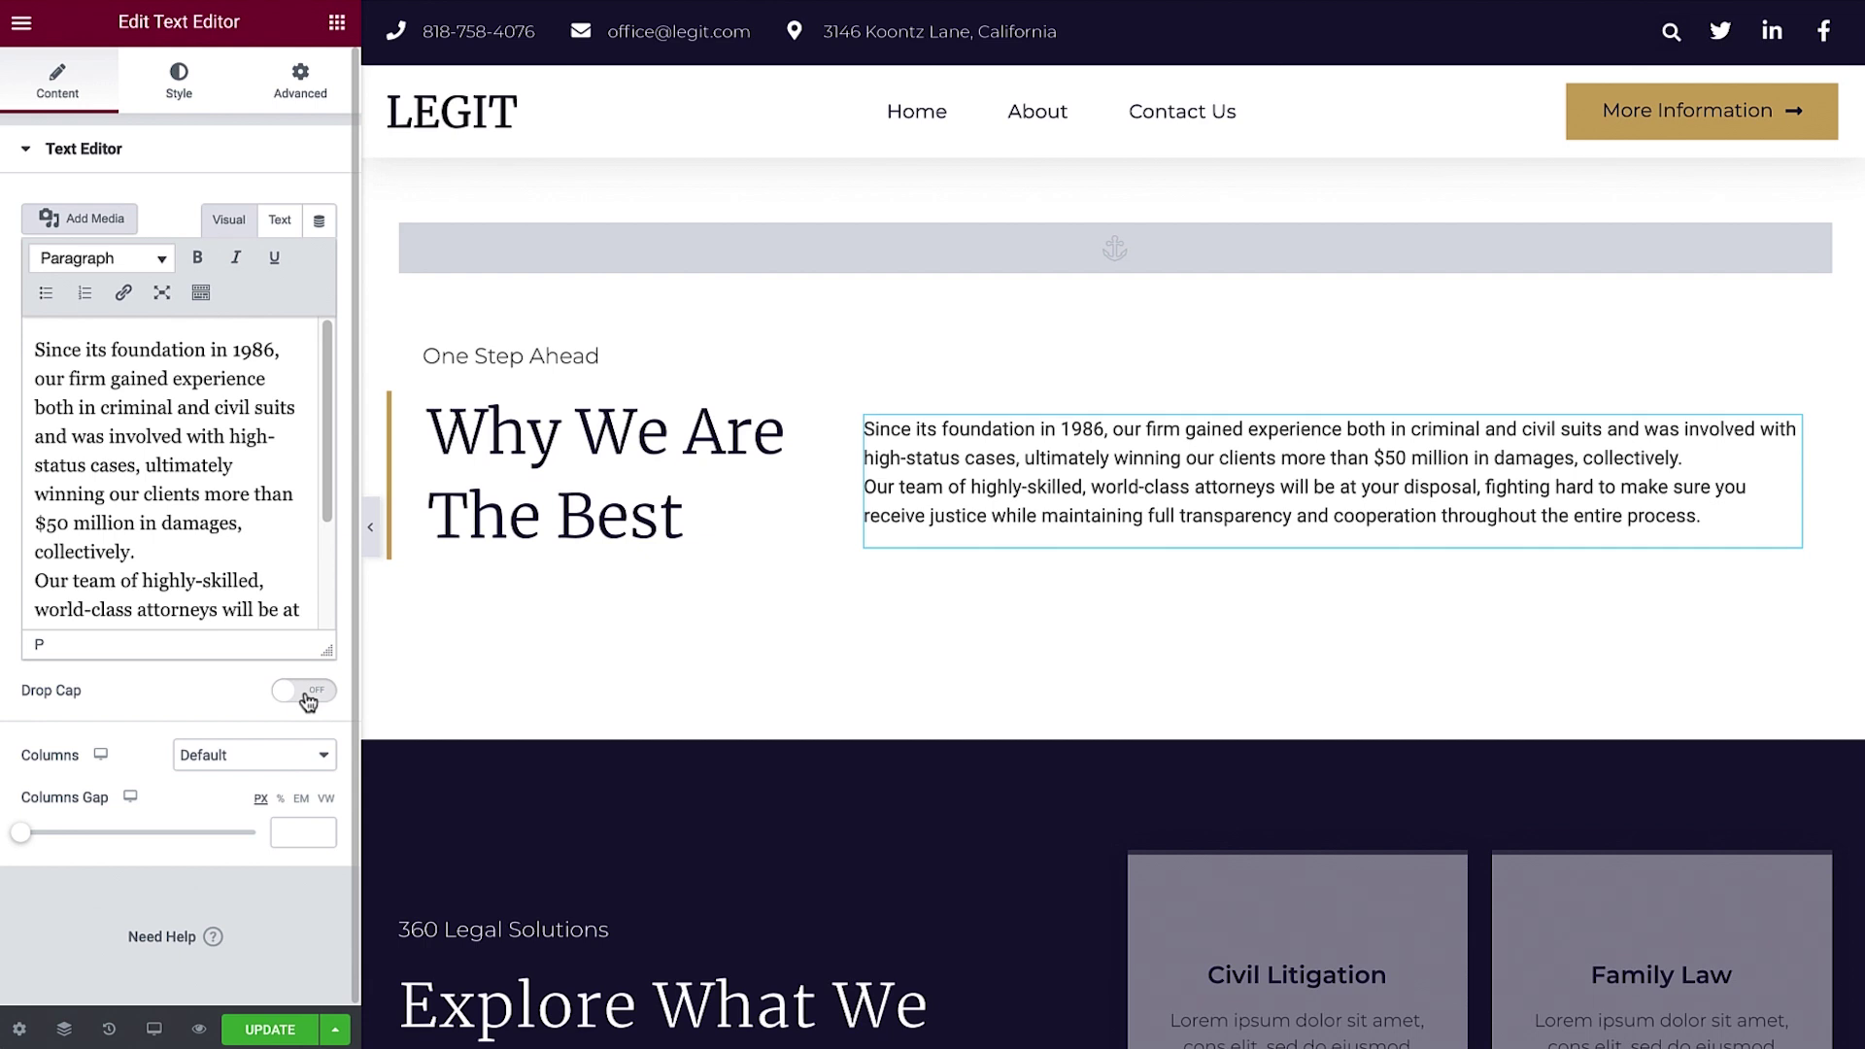
left_click(294, 755)
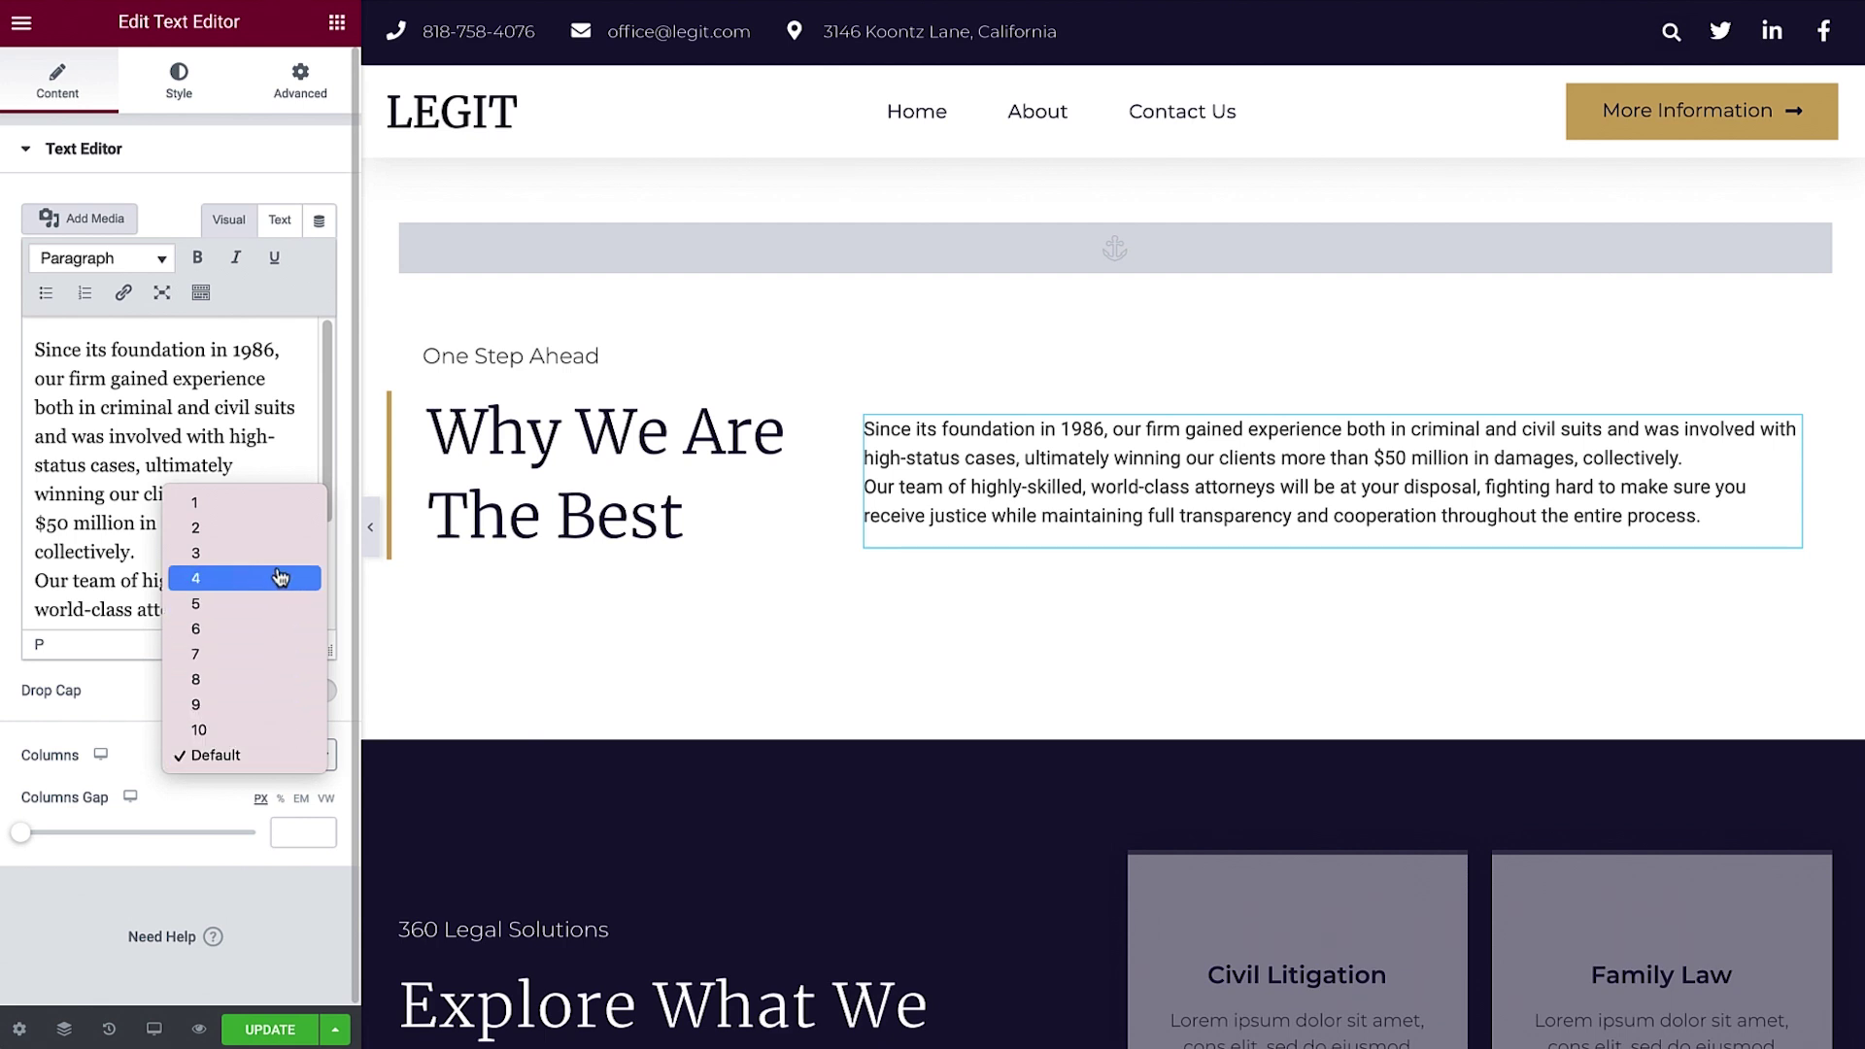
Set the firm text to 2 columns and open the device switcher beside Columns.
left_click(282, 528)
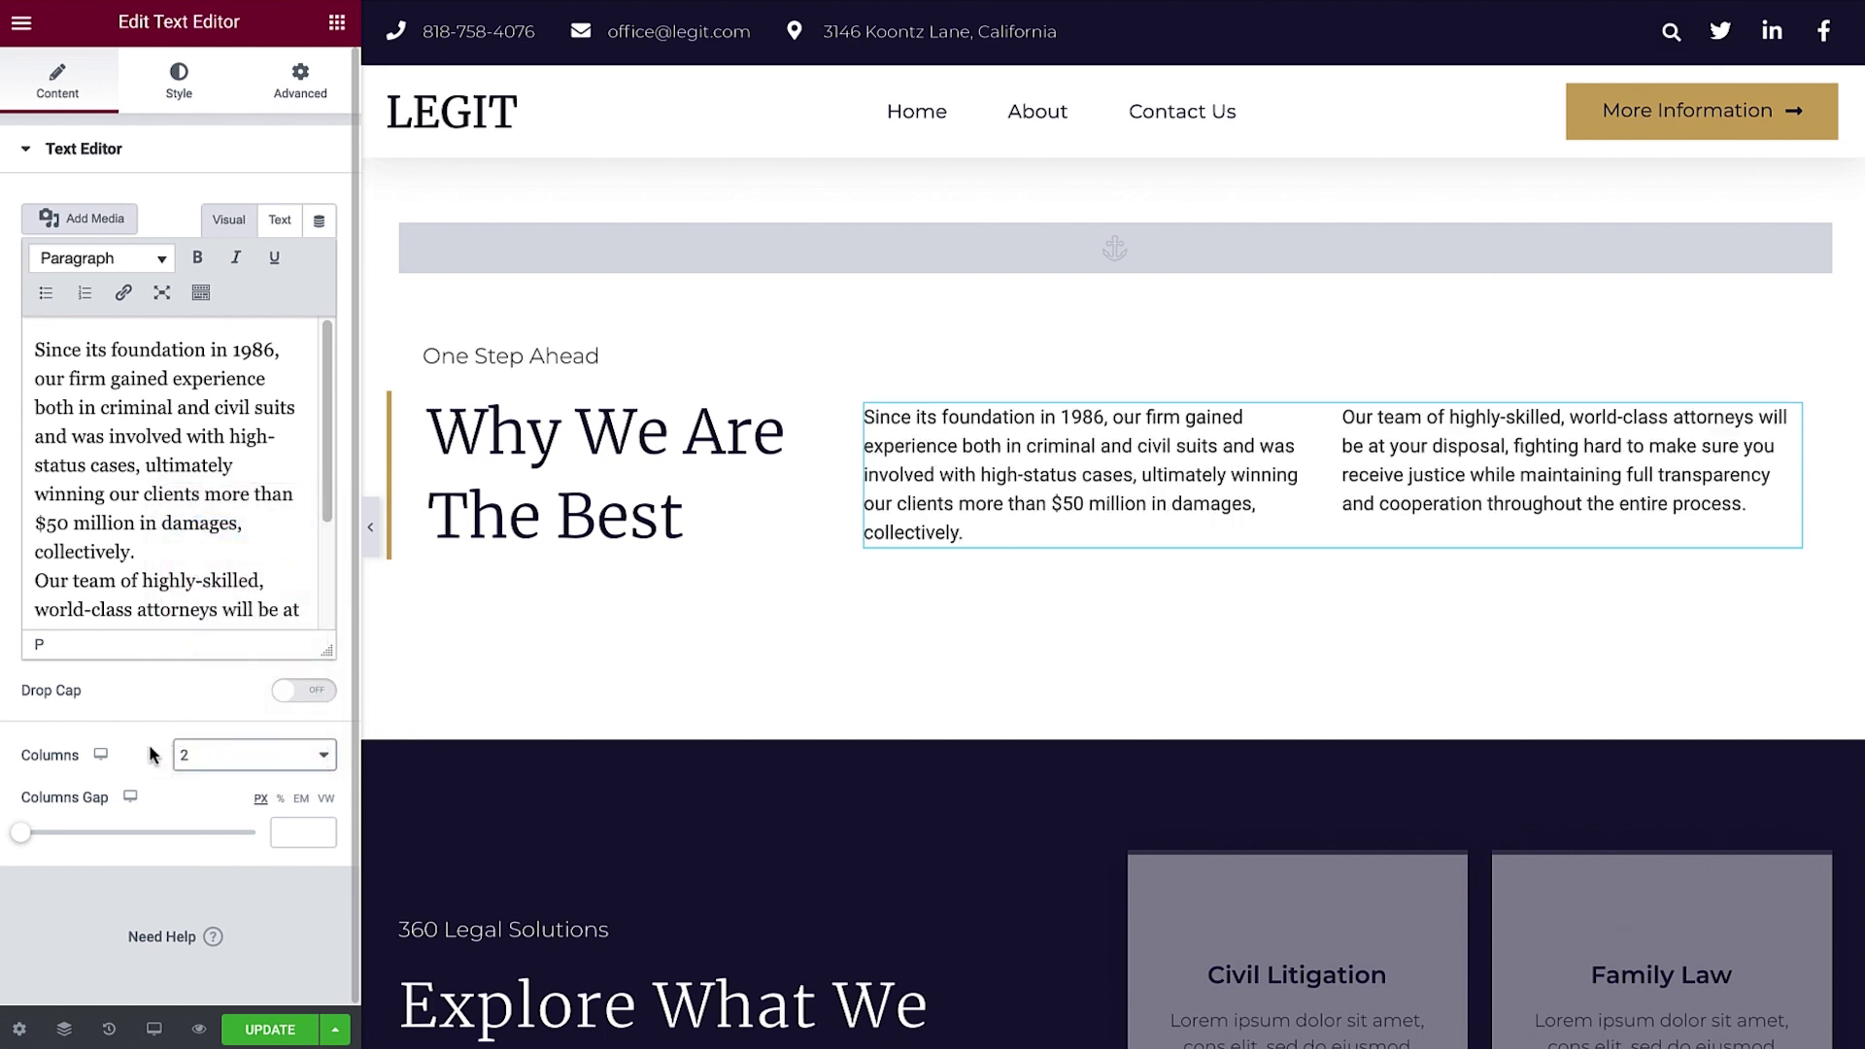
left_click(102, 757)
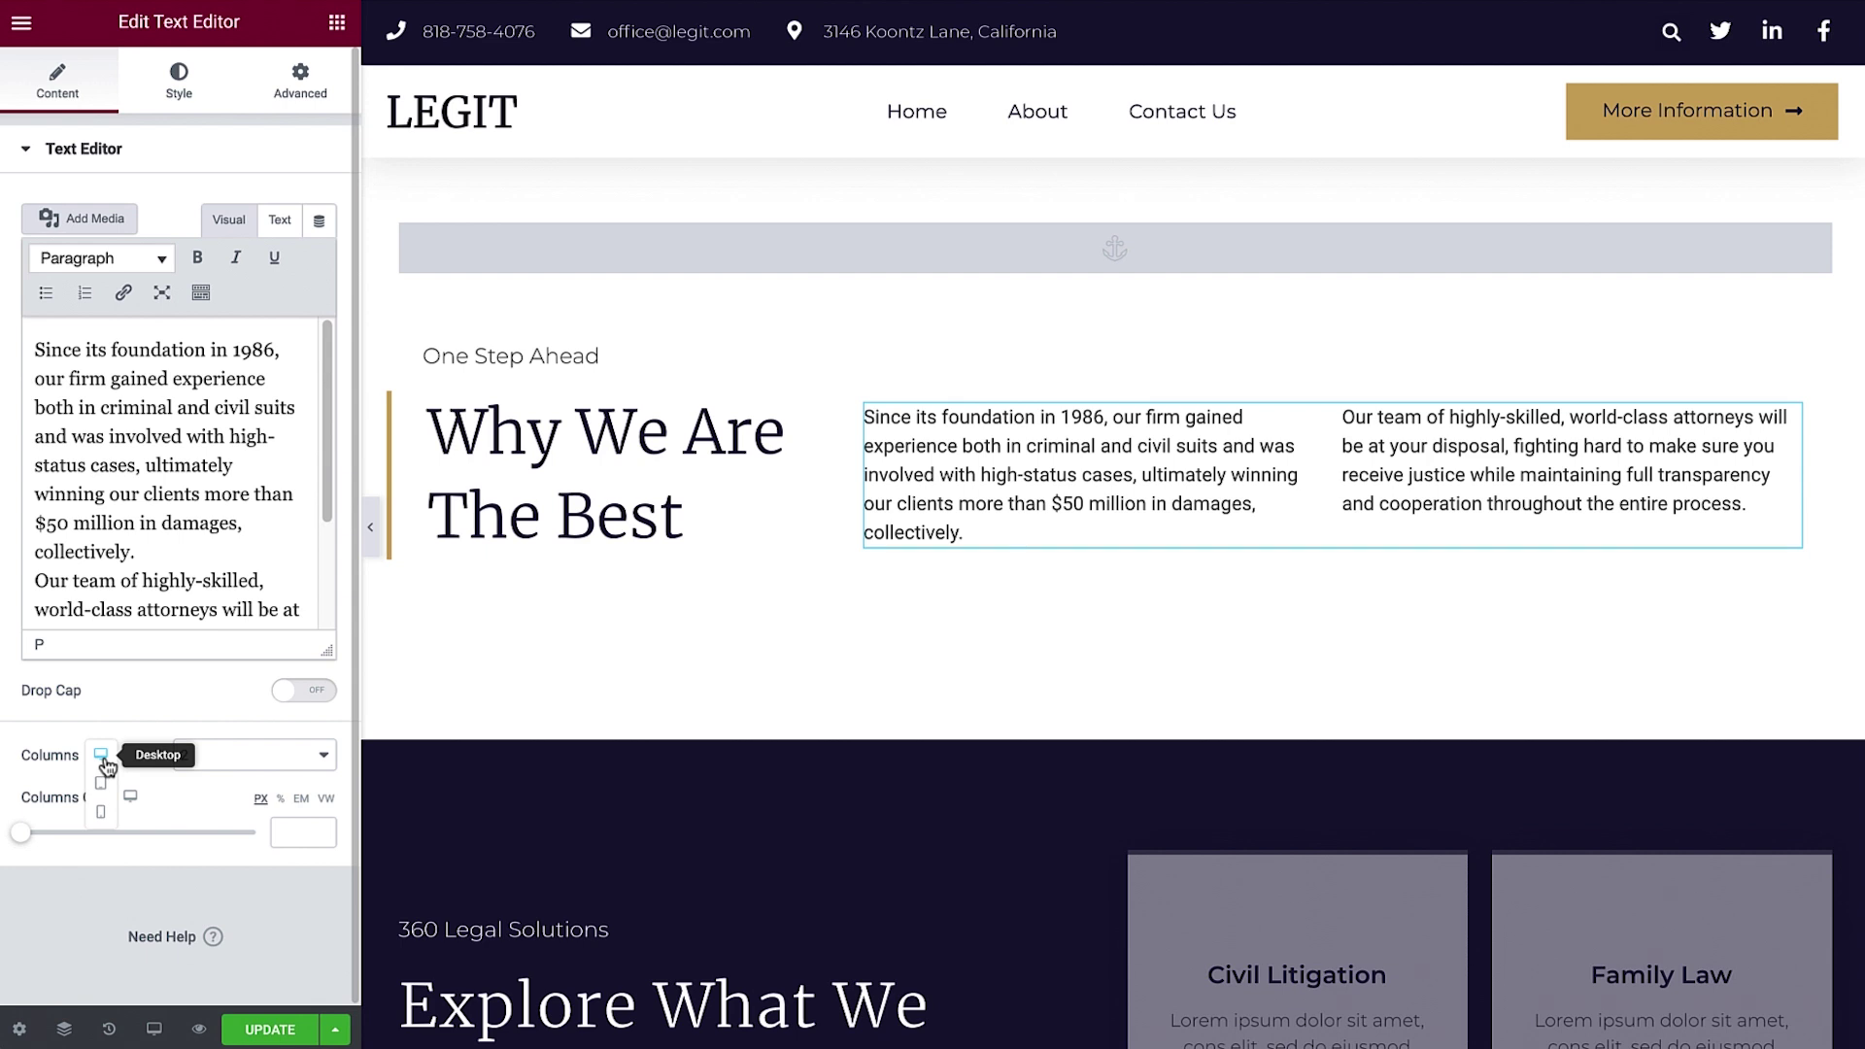
Set Columns to 1 in Tablet view, check Mobile view, then return to Desktop.
left_click(101, 783)
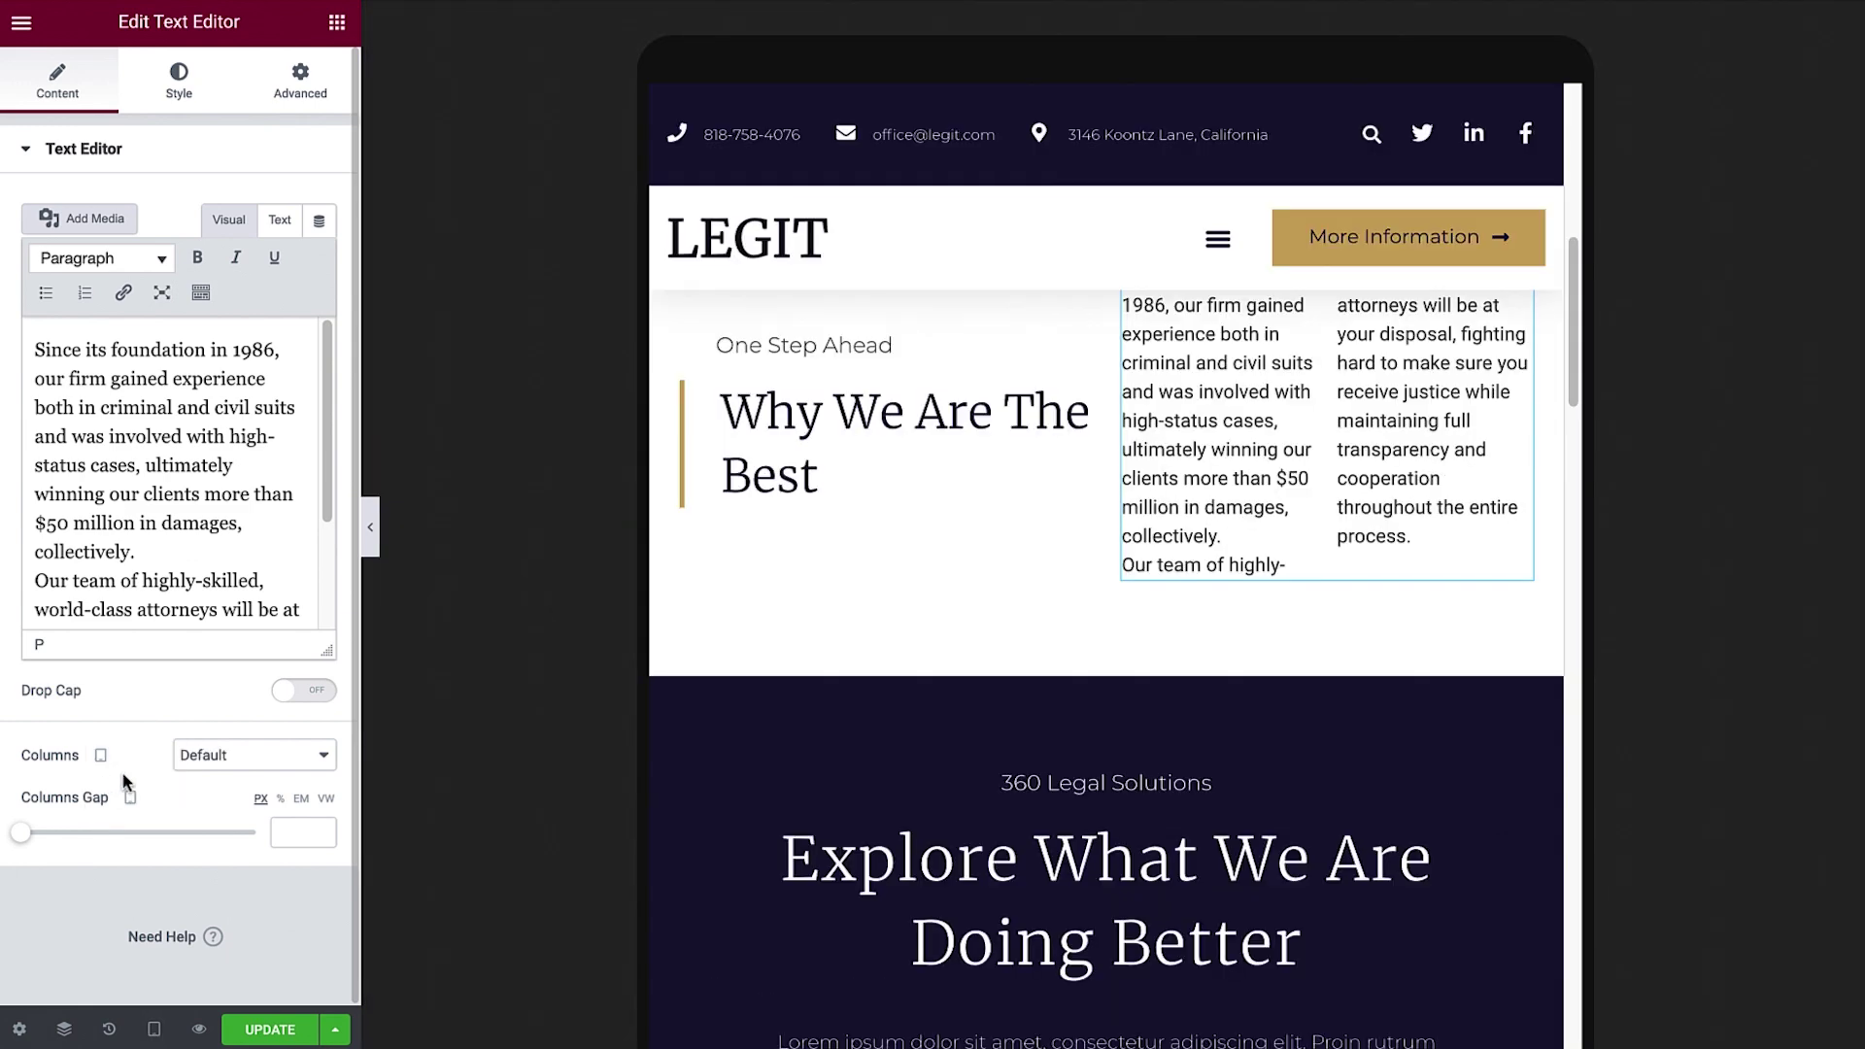
left_click(231, 755)
left_click(248, 506)
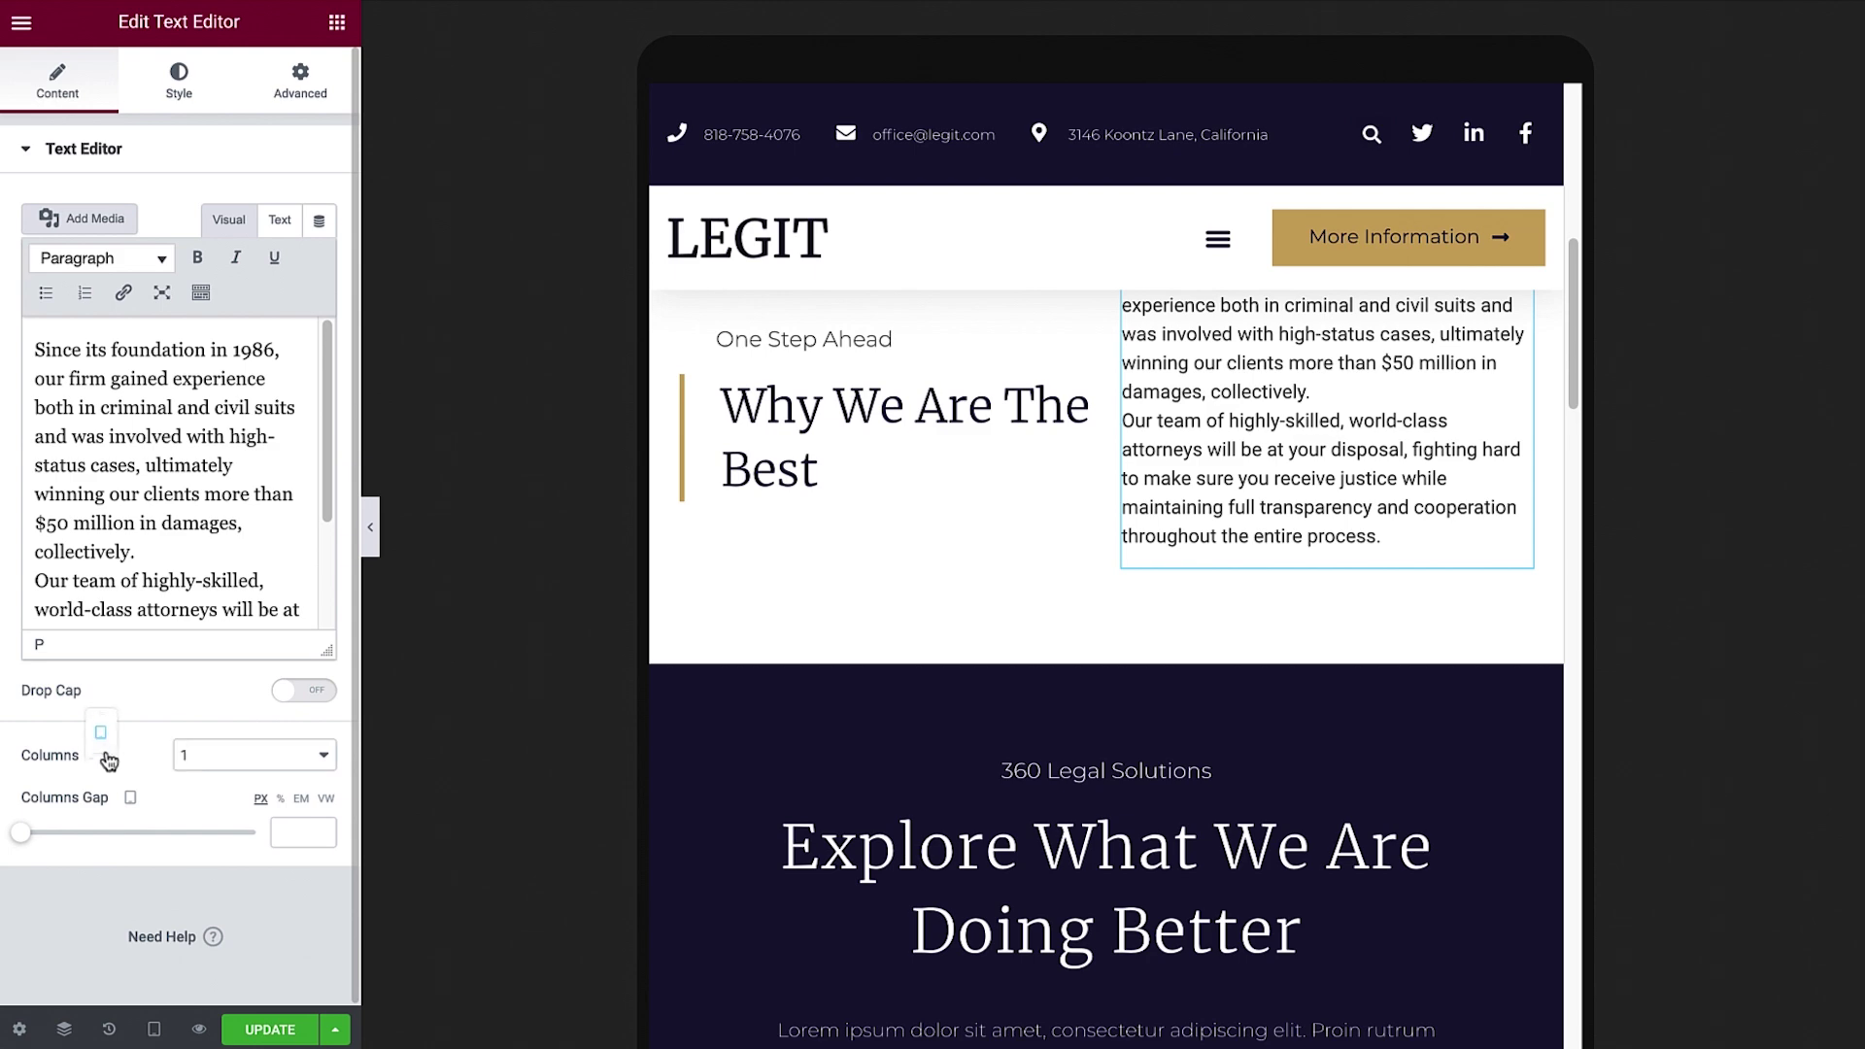
left_click(103, 771)
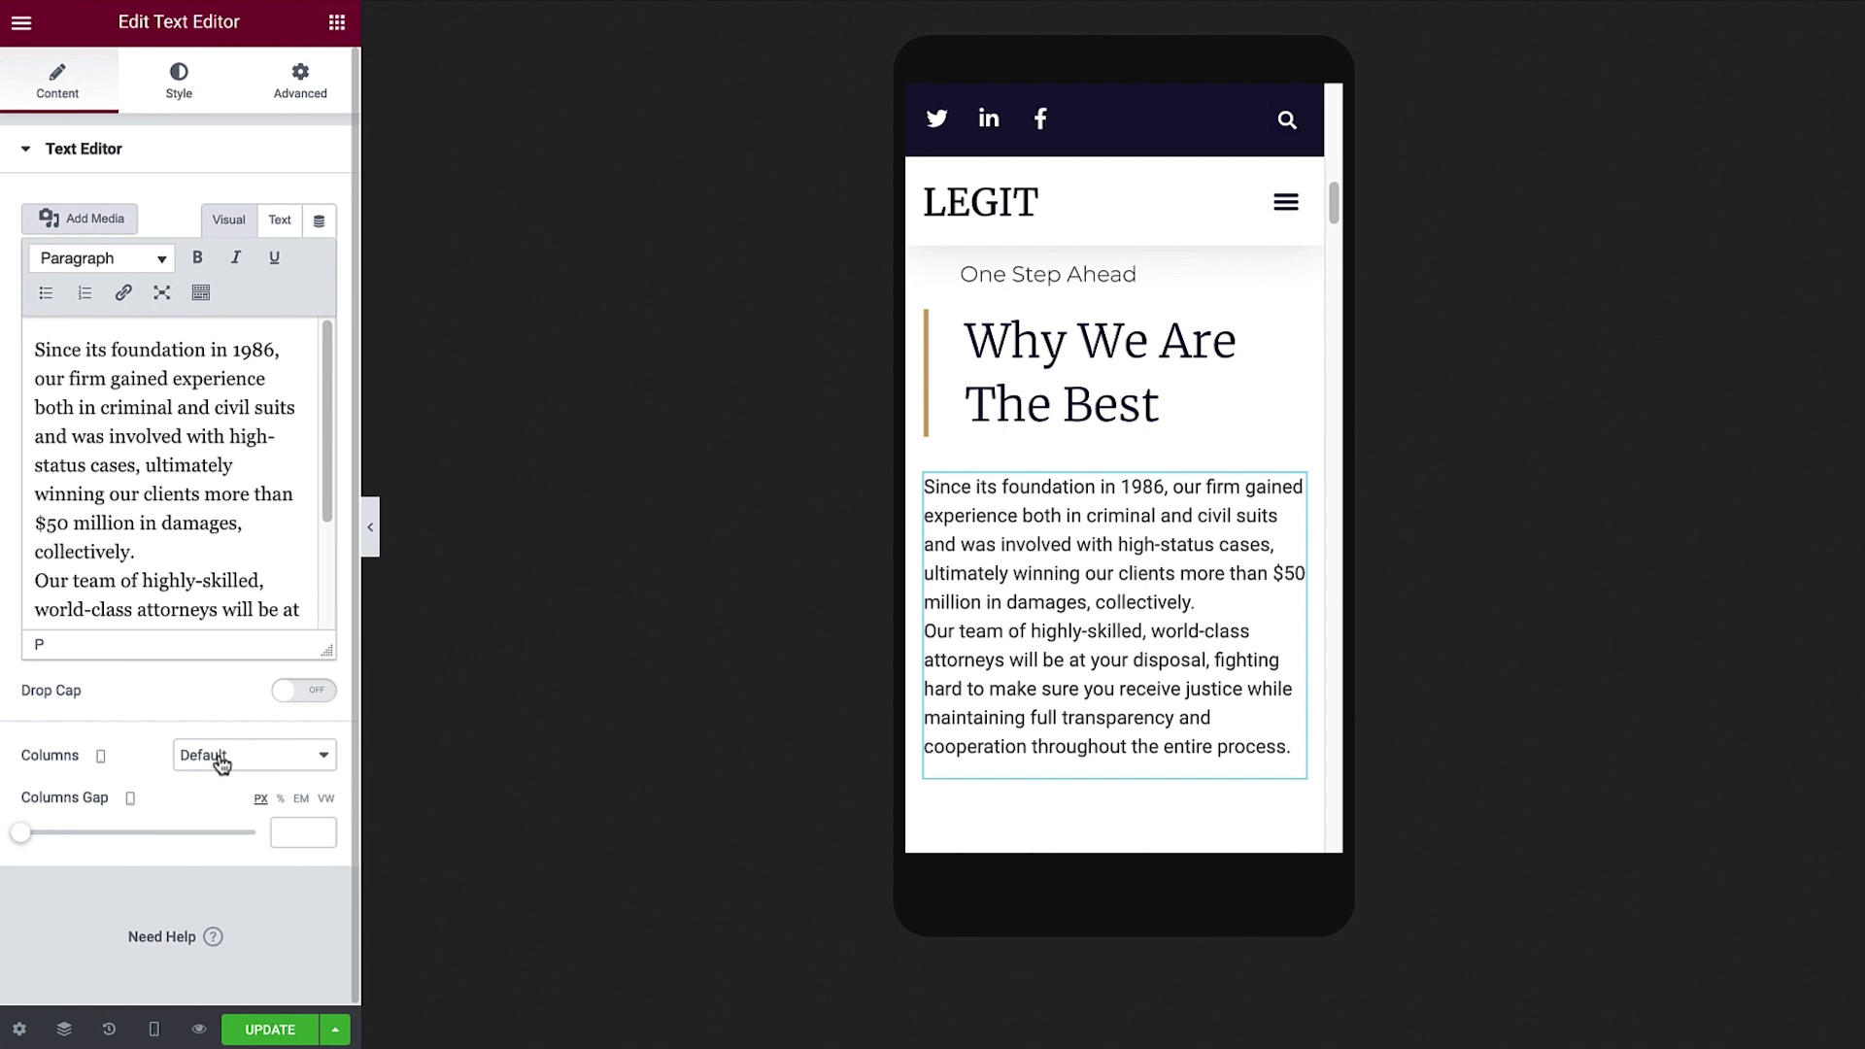
mouse_move(101, 755)
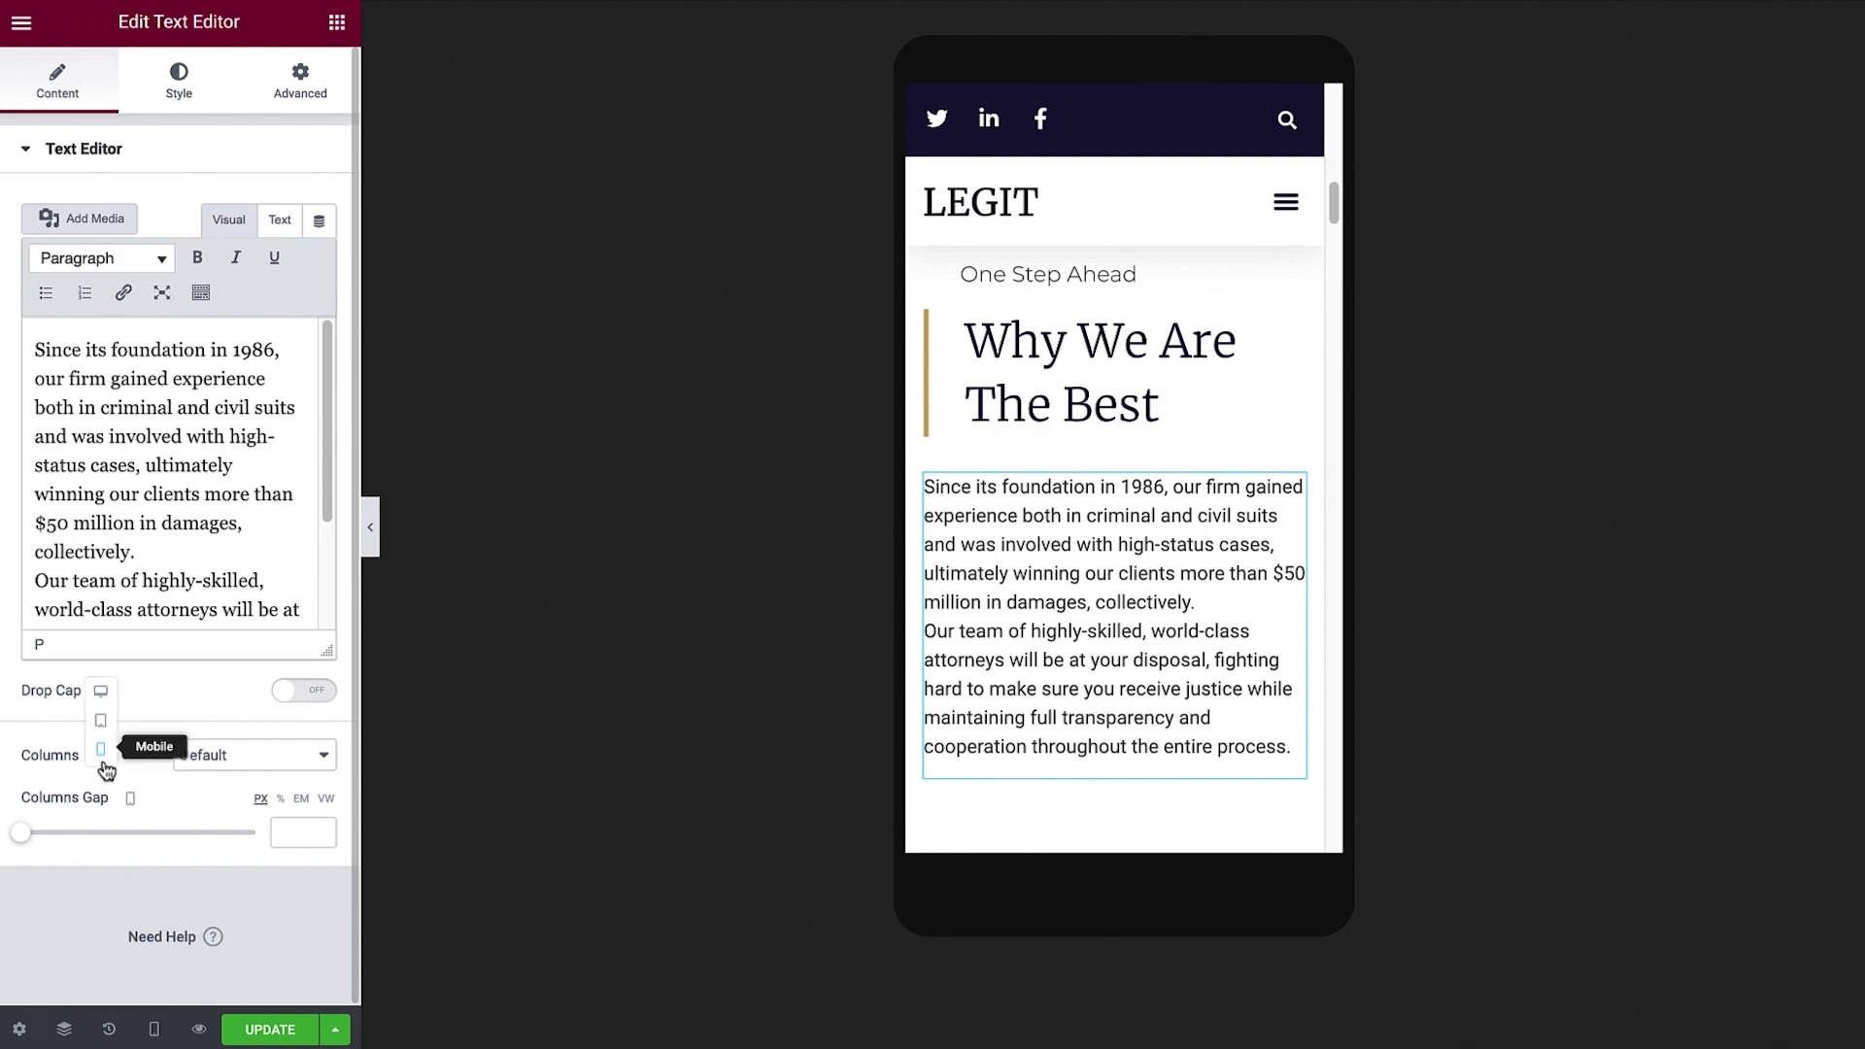
left_click(101, 700)
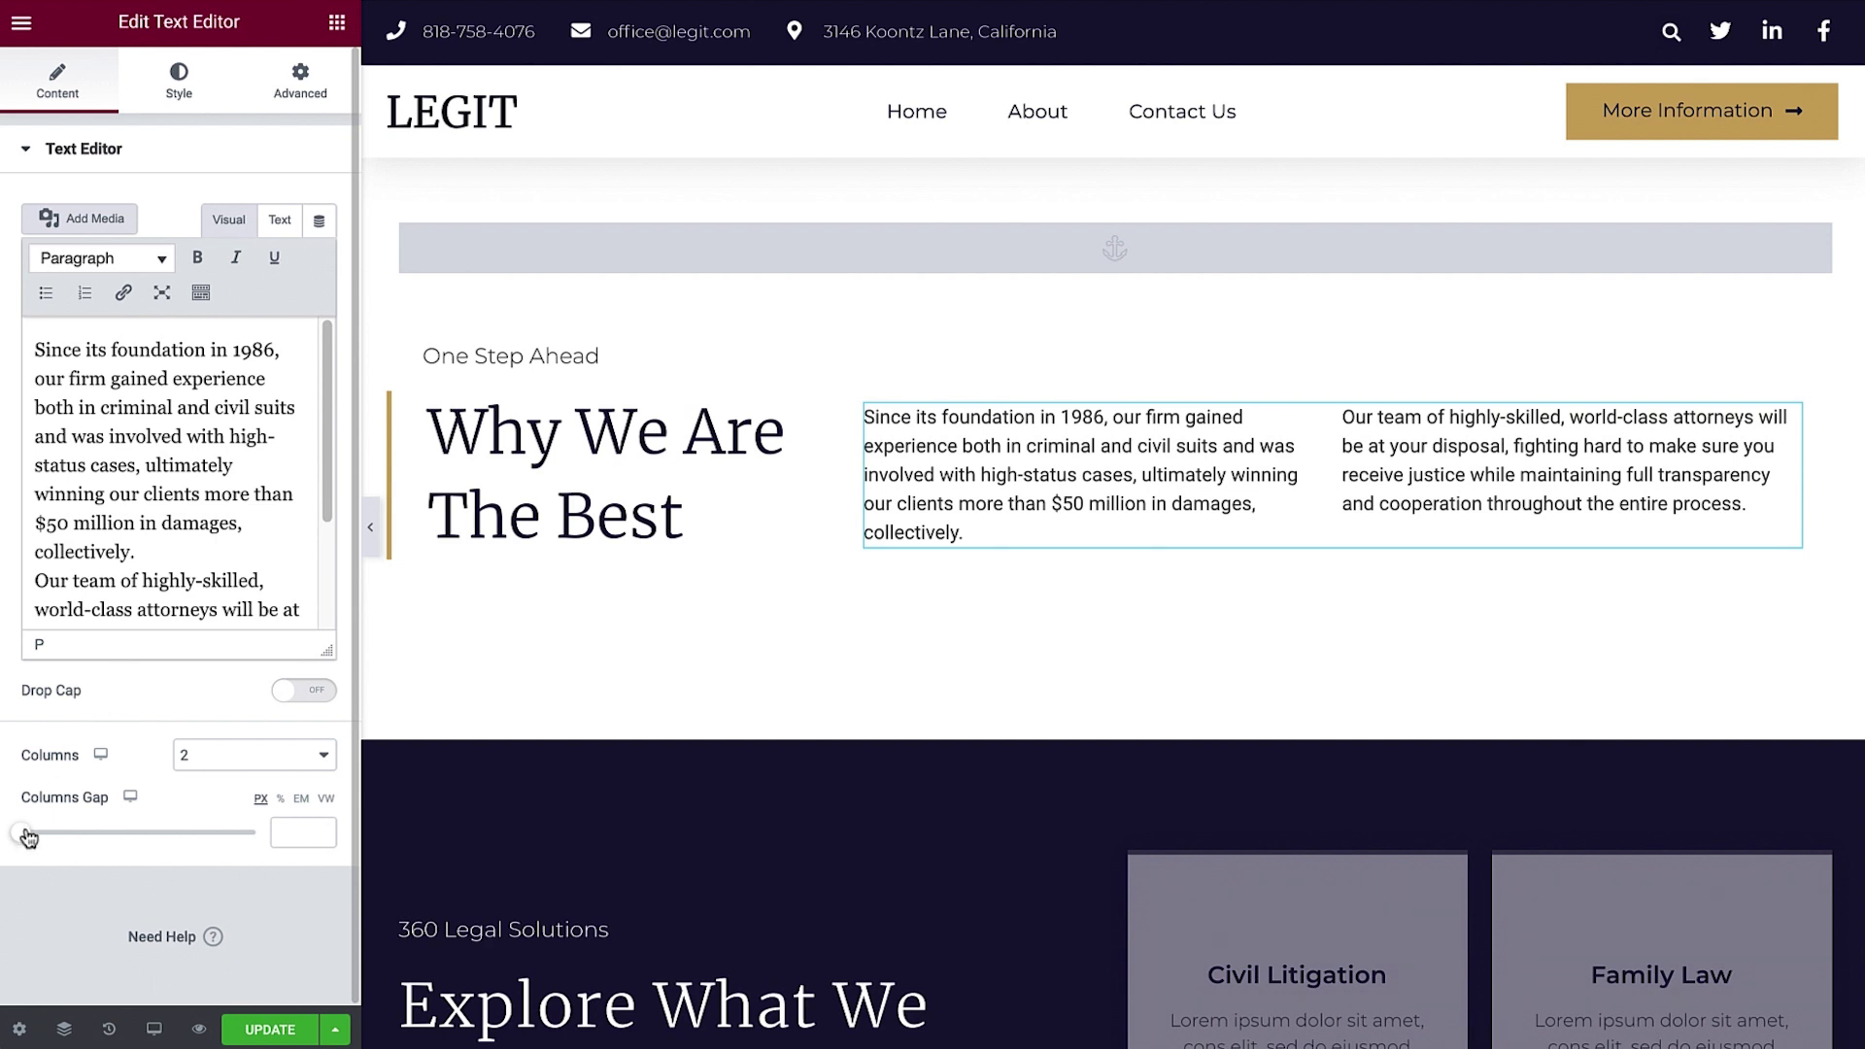
Set the gap between the two text columns to 30 px.
left_click_drag(28, 837, 135, 840)
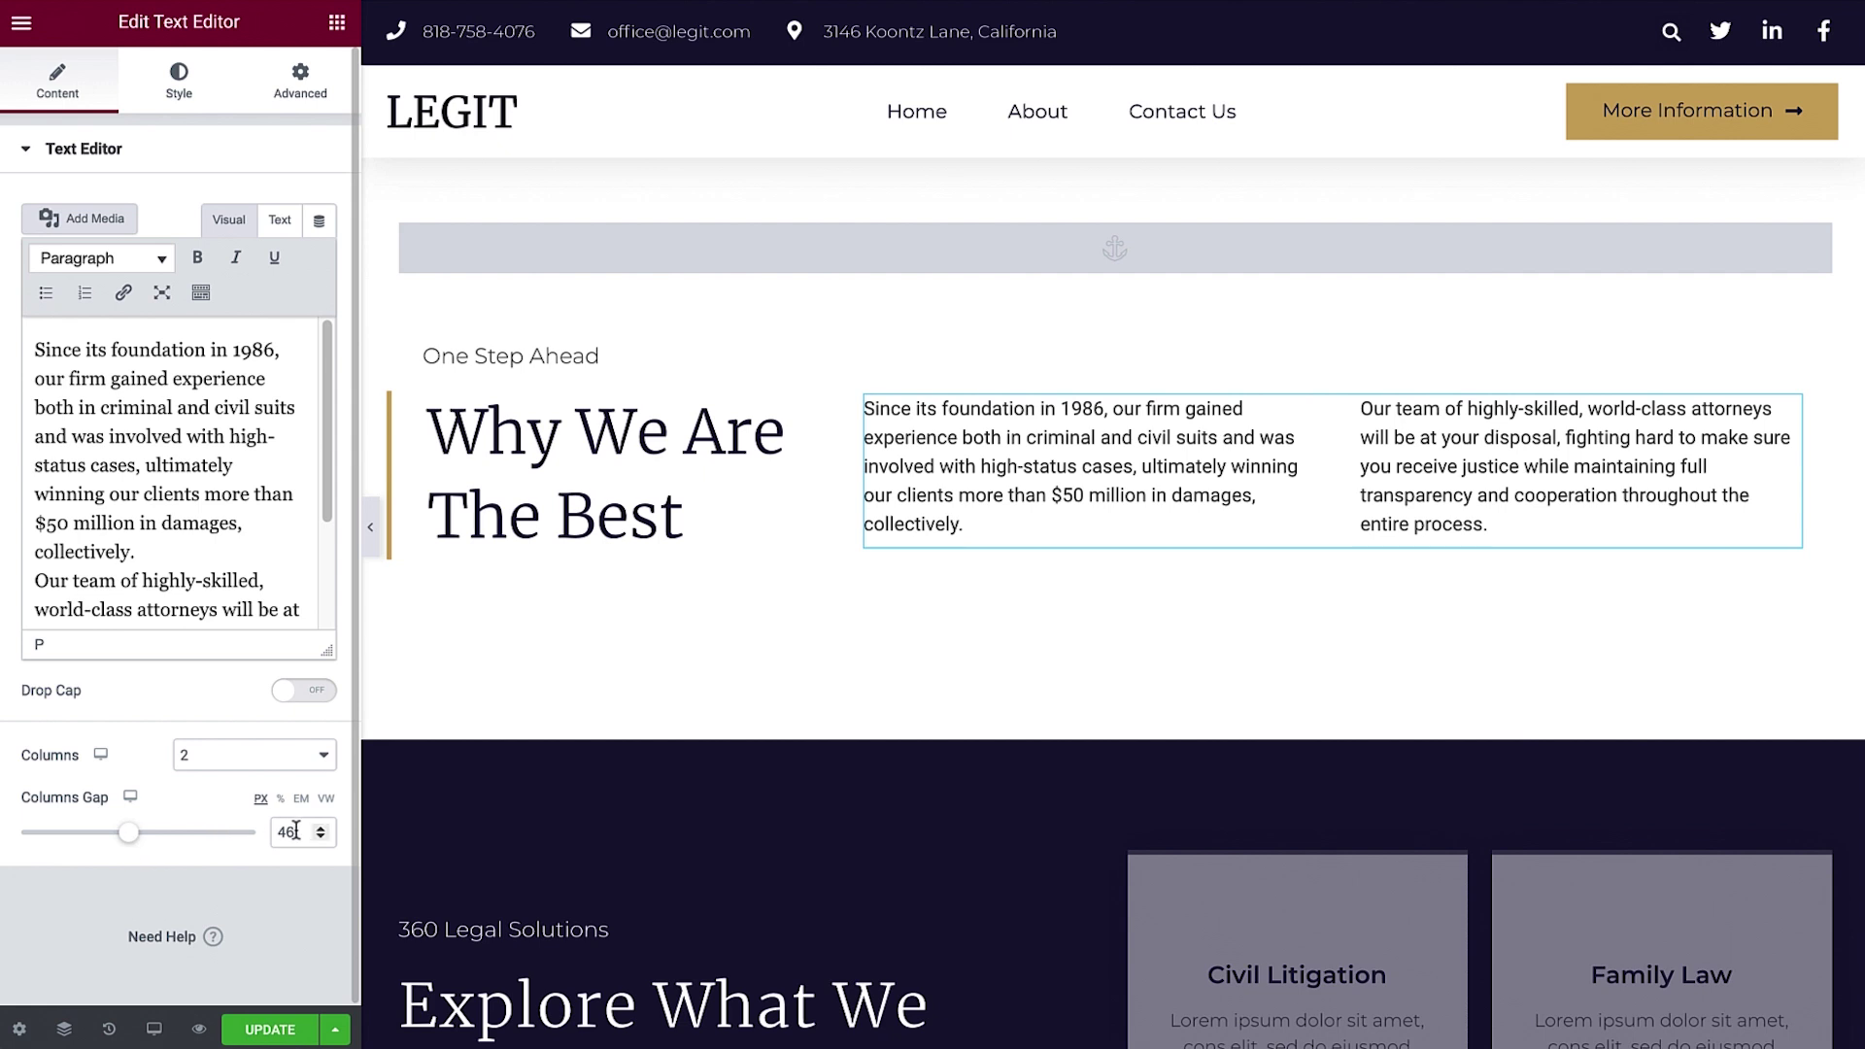
left_click_drag(295, 832, 273, 835)
type("30")
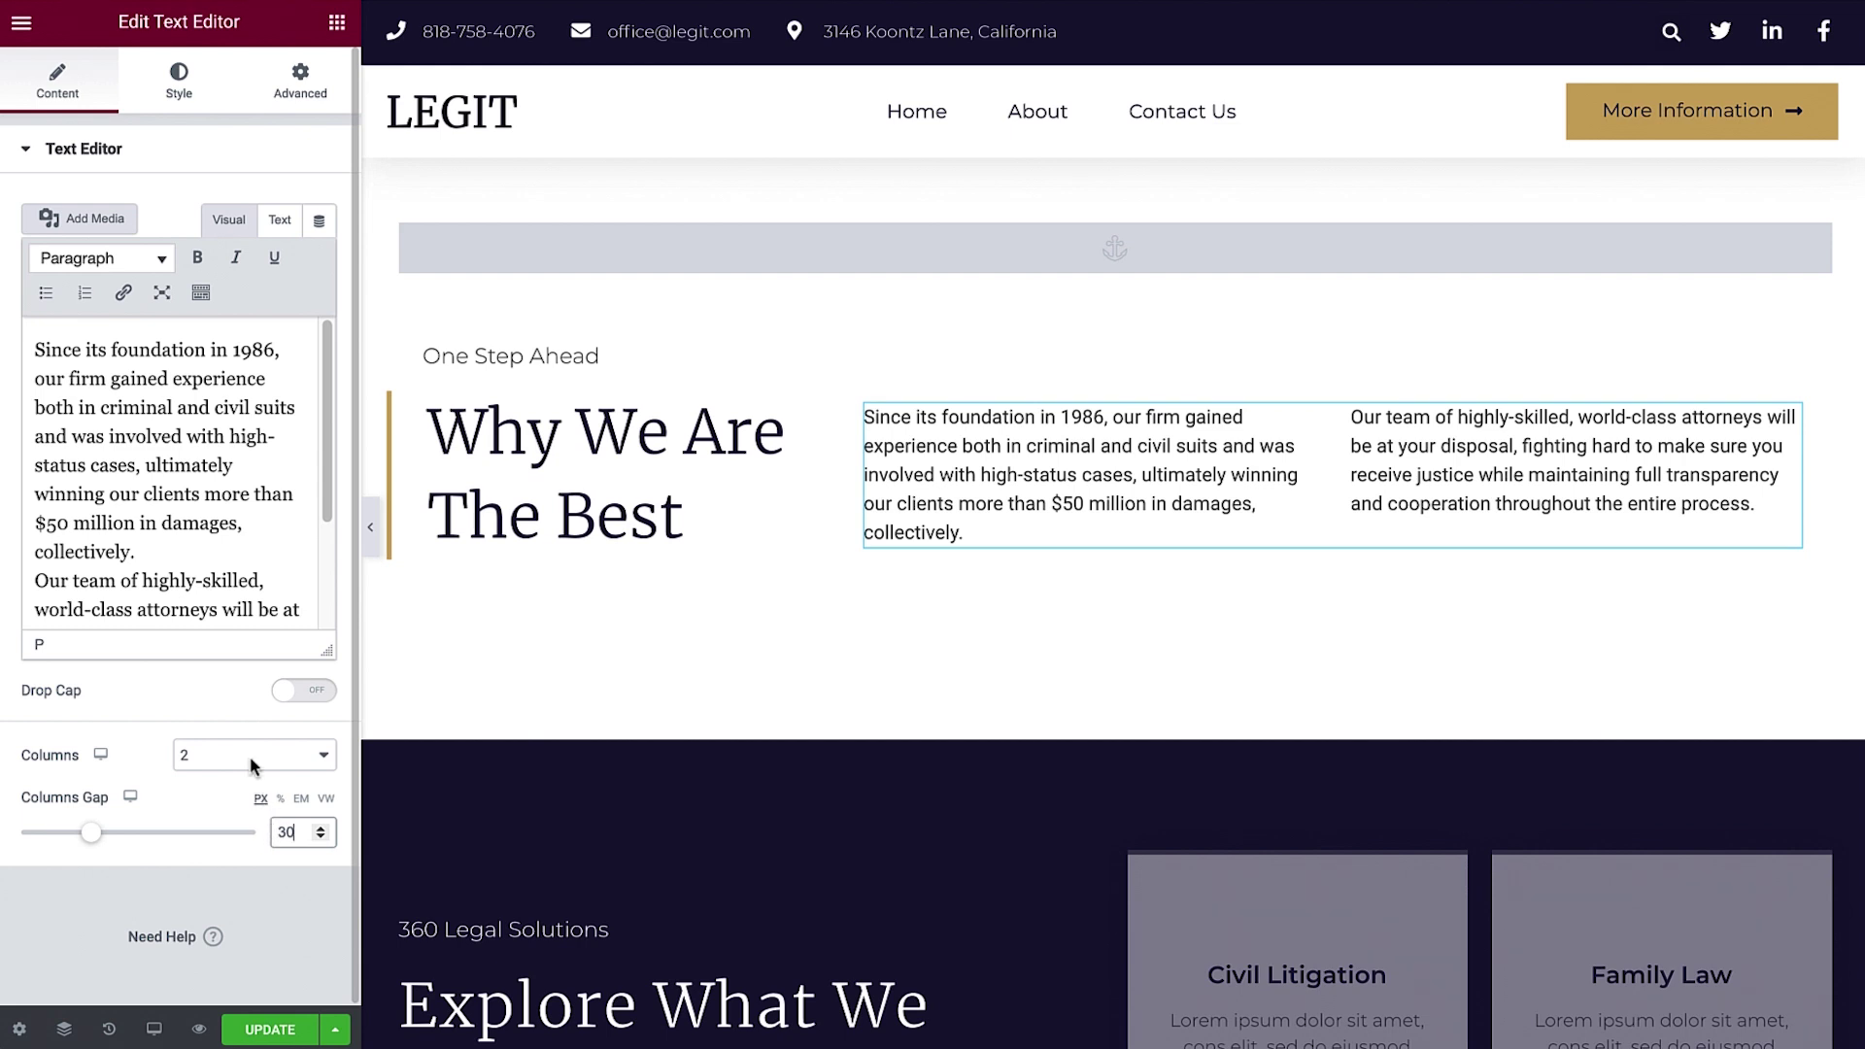
left_click(181, 94)
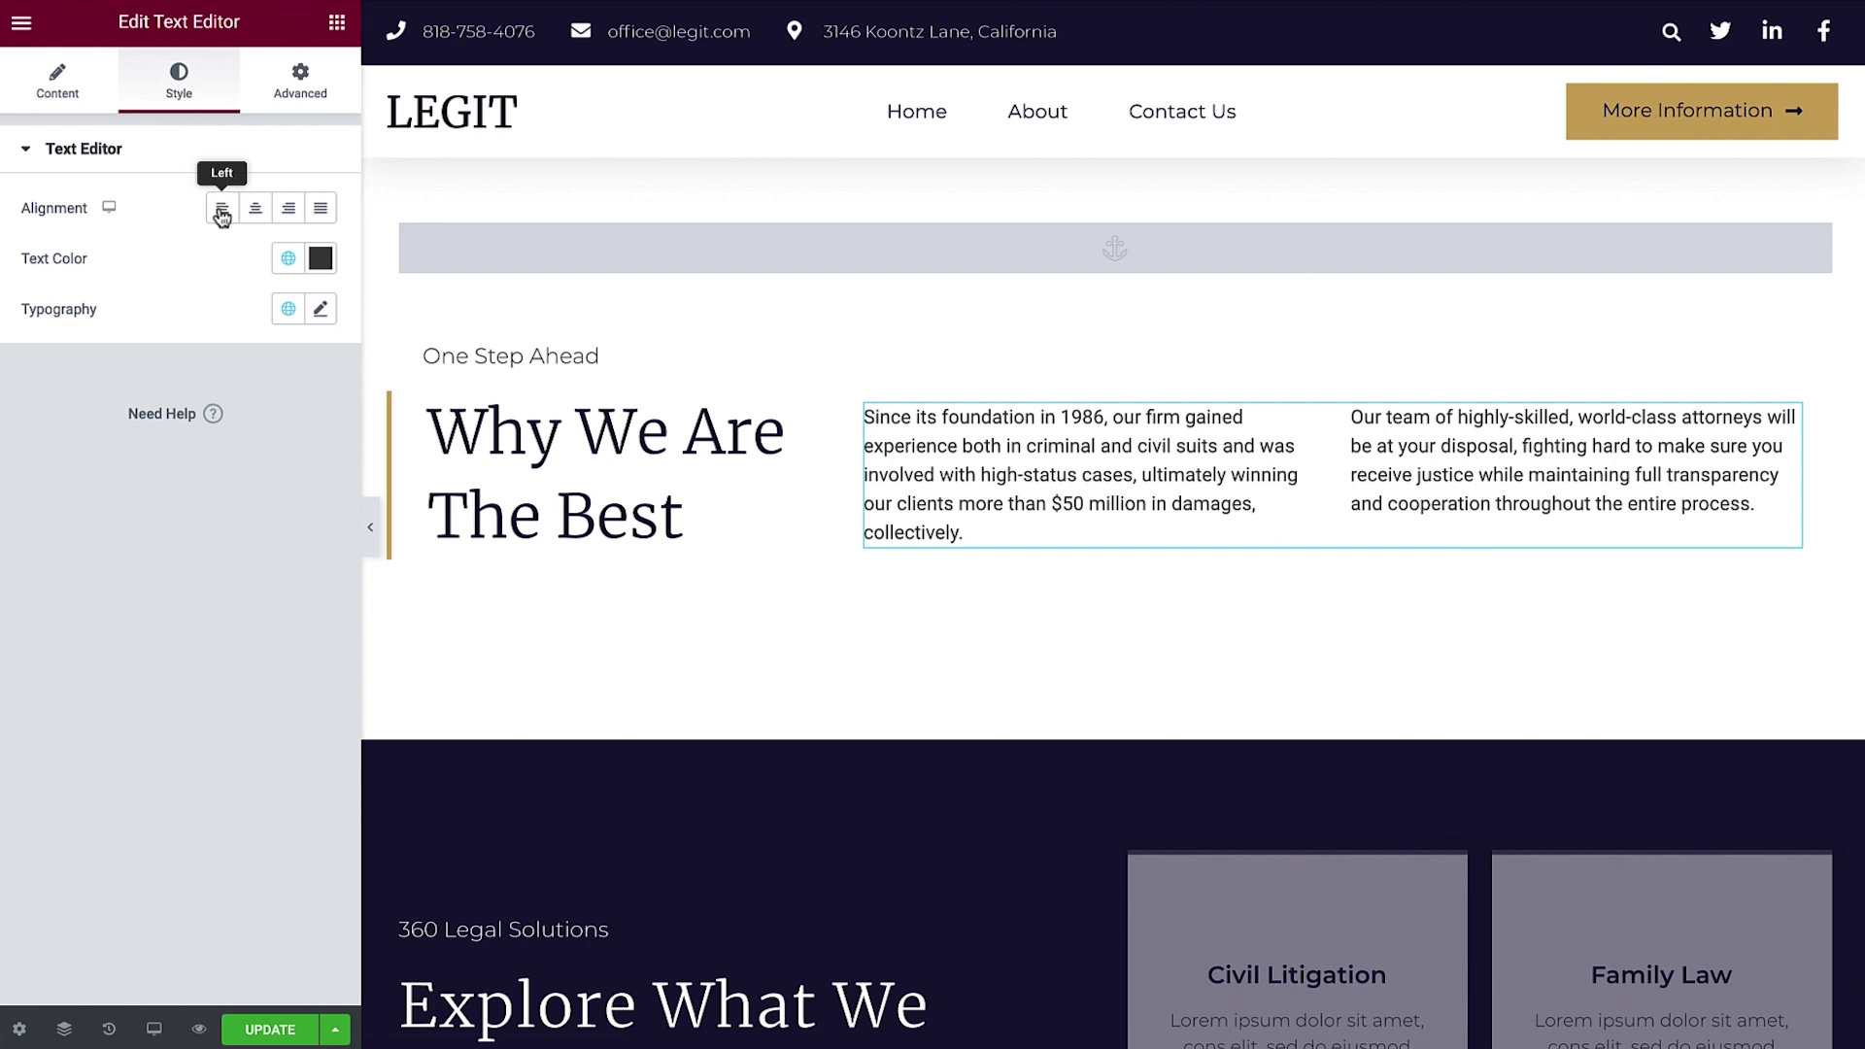
Justify the firm paragraphs after trying centre and right alignment.
left_click(256, 217)
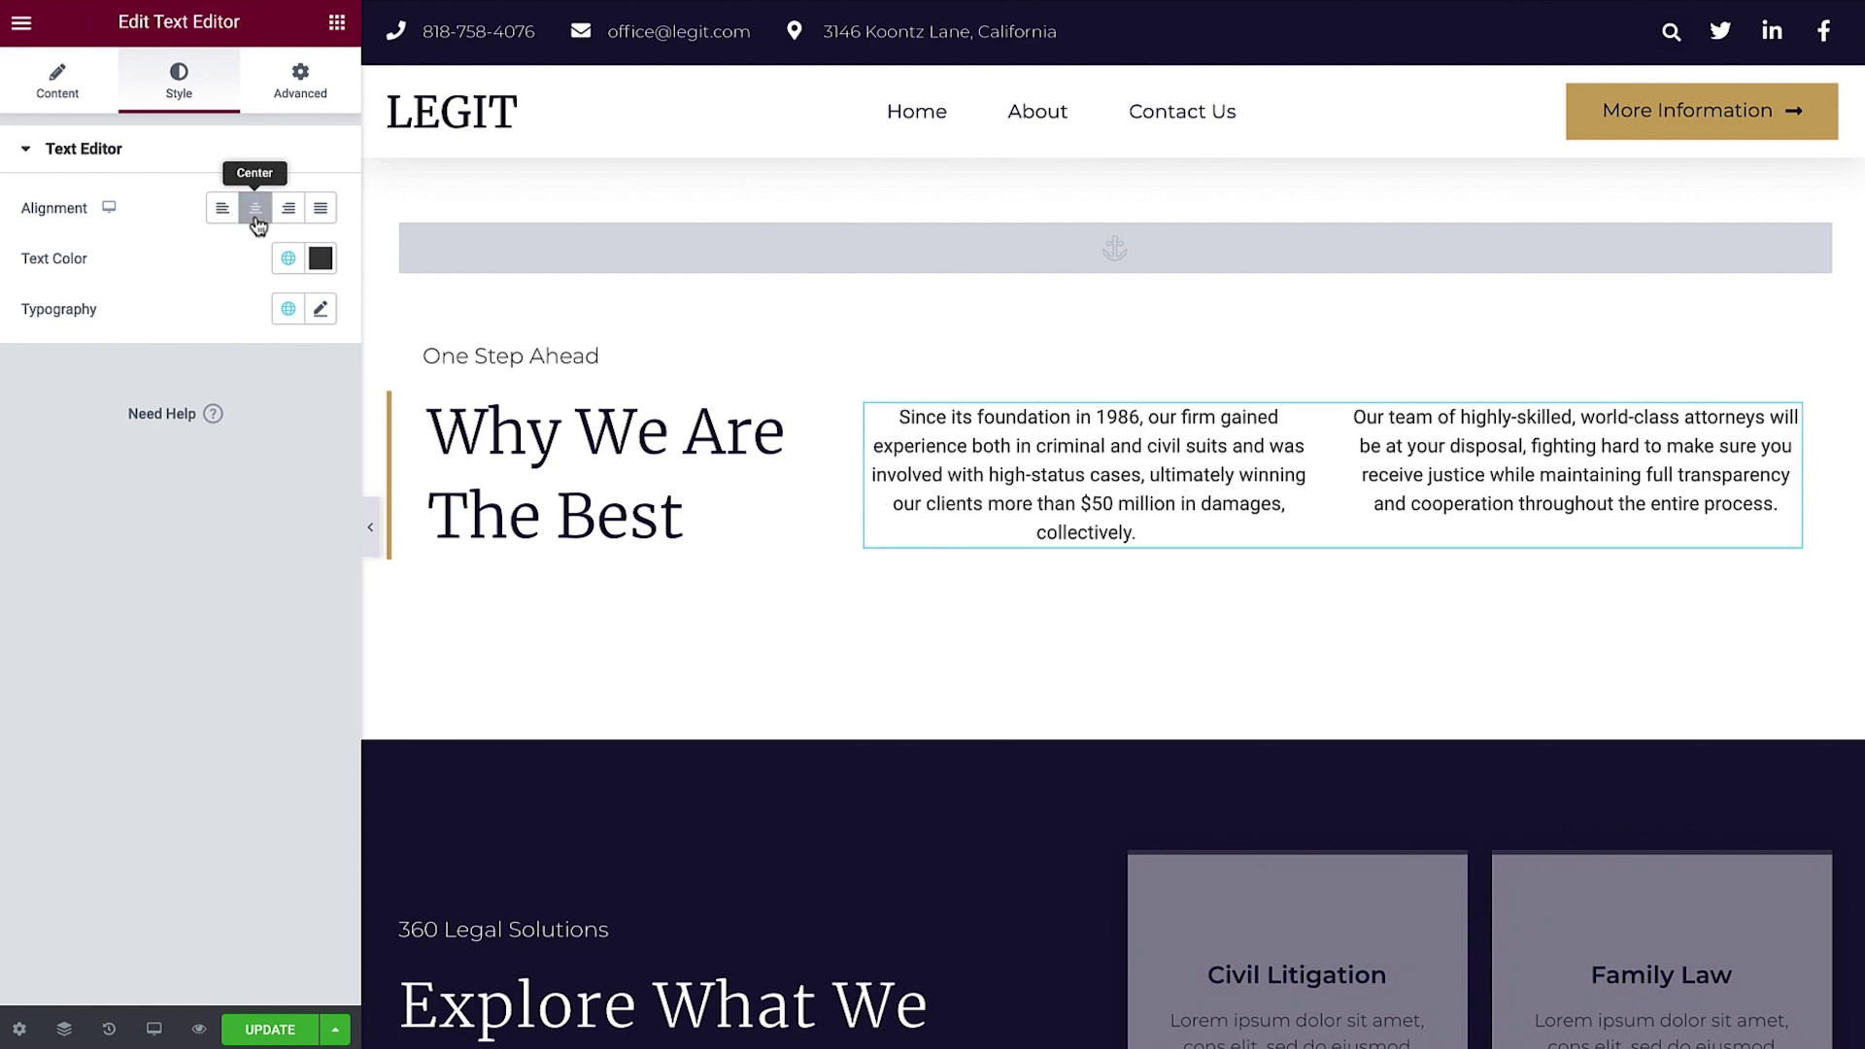
left_click(287, 216)
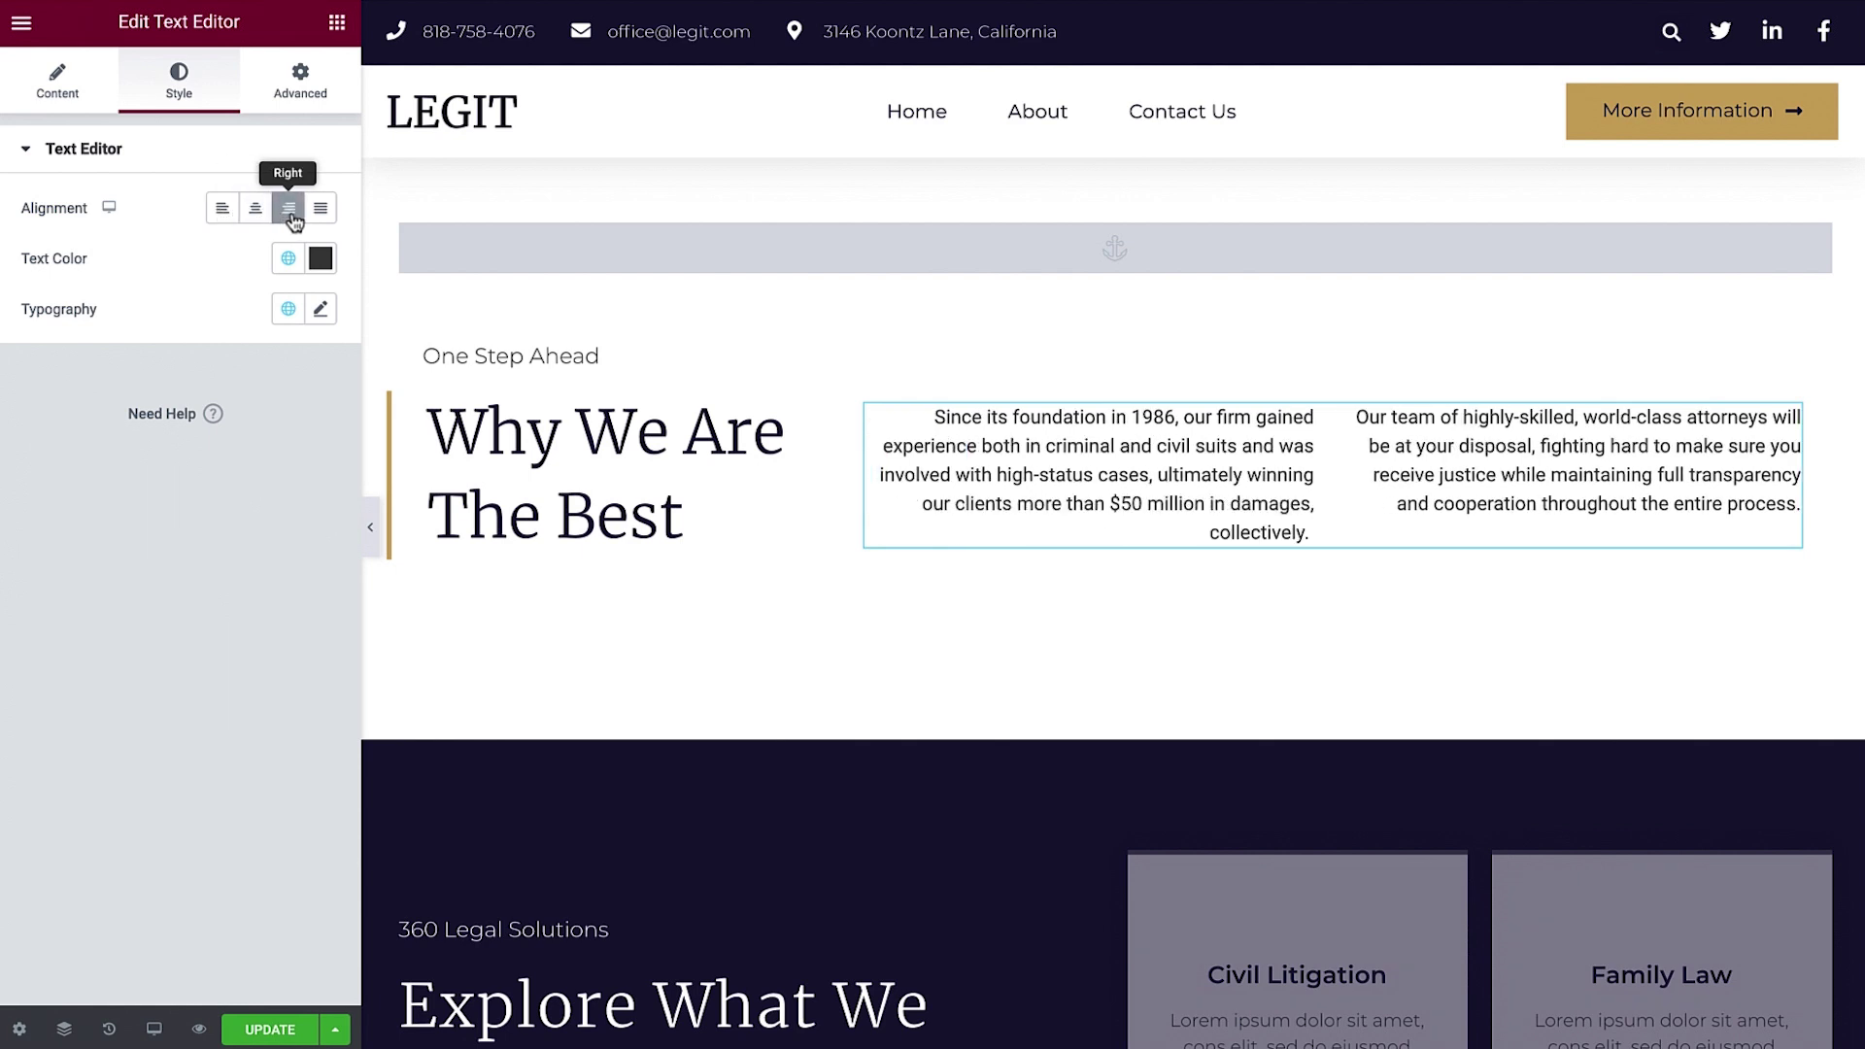
left_click(317, 217)
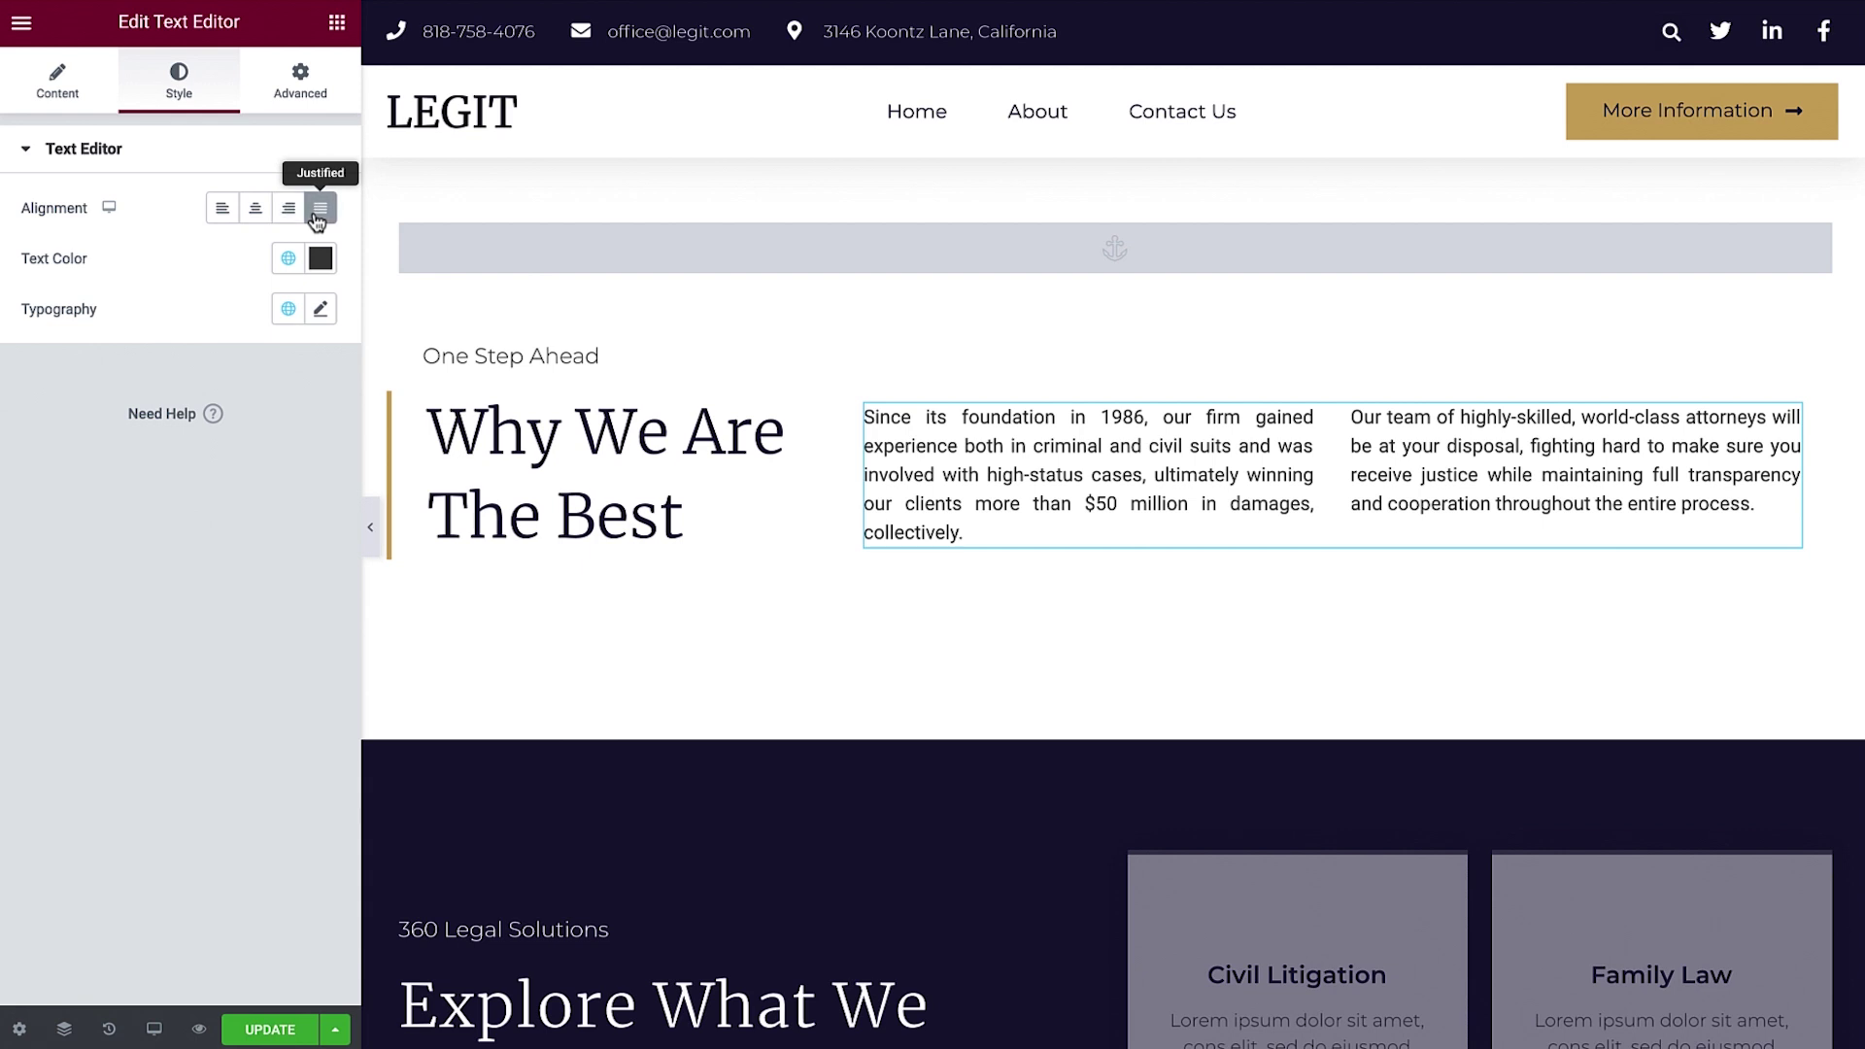
Try a pink and ff0000 red text colour, then apply the global Text colour instead.
left_click(327, 271)
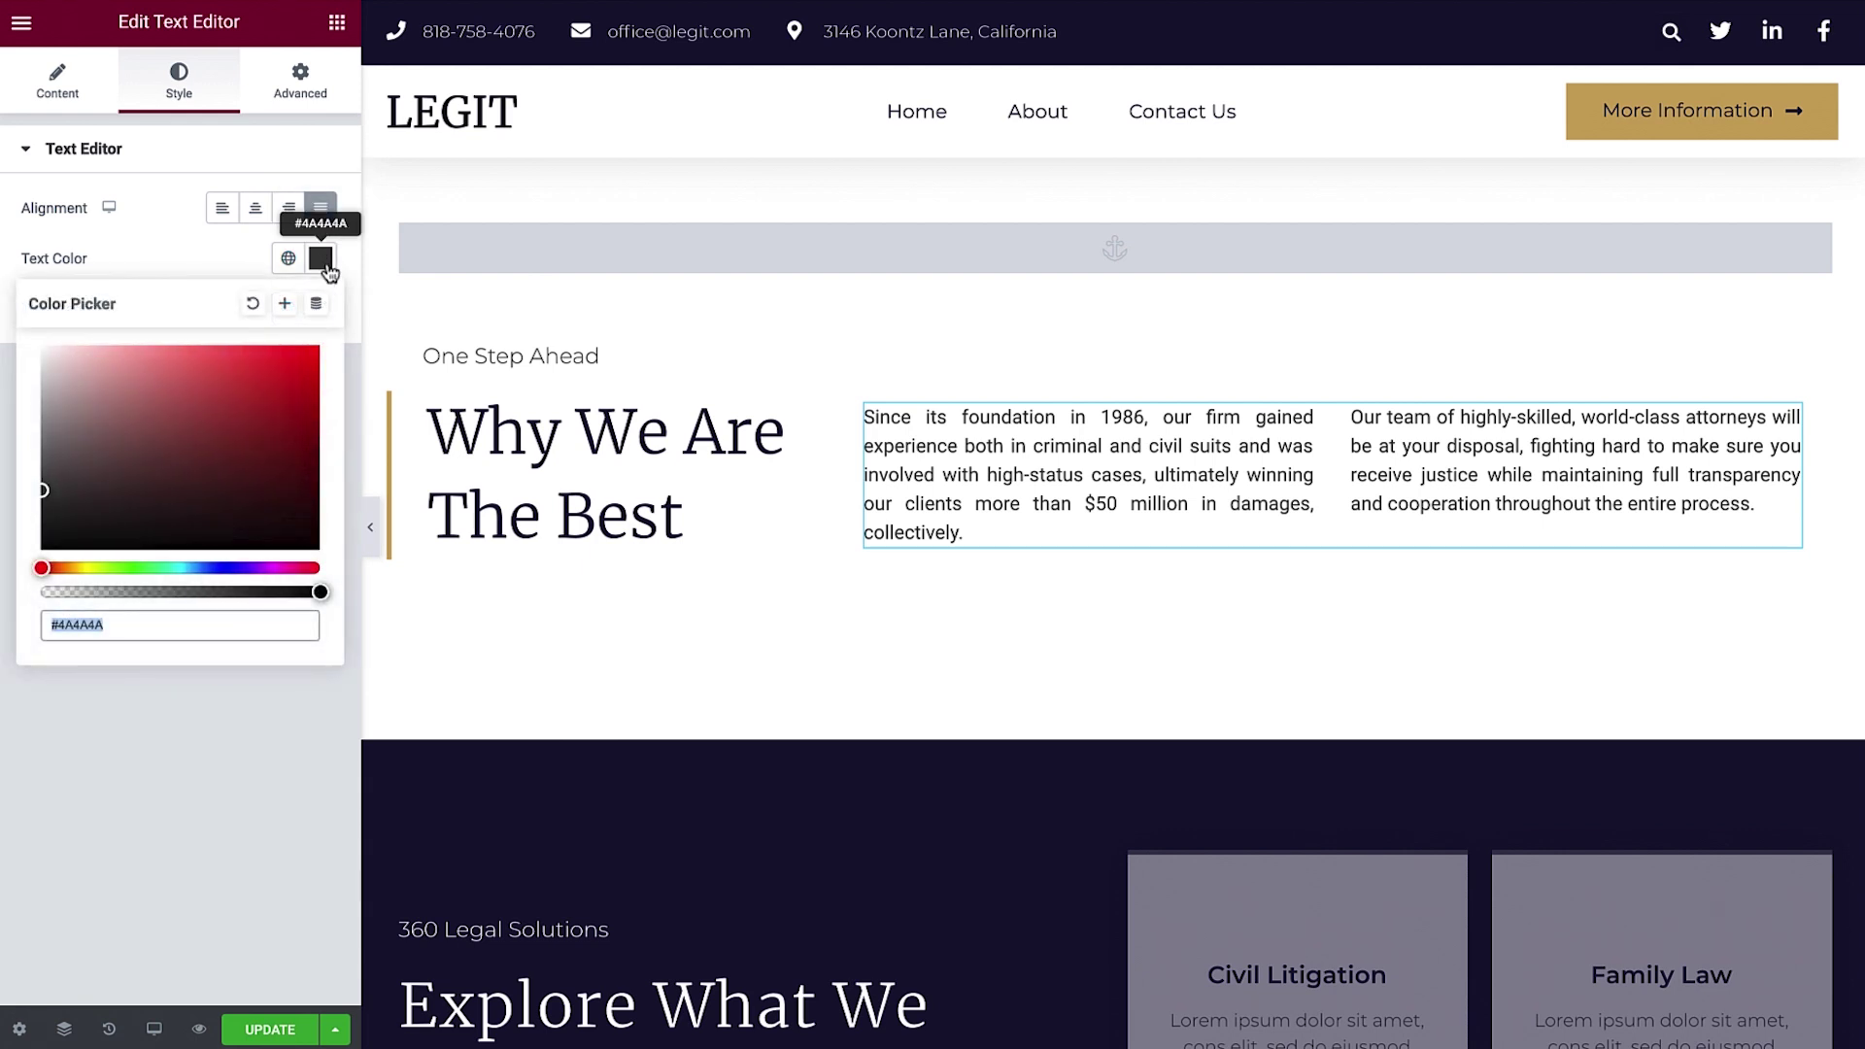
mouse_move(253, 363)
left_mouse_down()
mouse_move(171, 387)
mouse_move(142, 346)
left_mouse_up()
left_click_drag(57, 625, 101, 624)
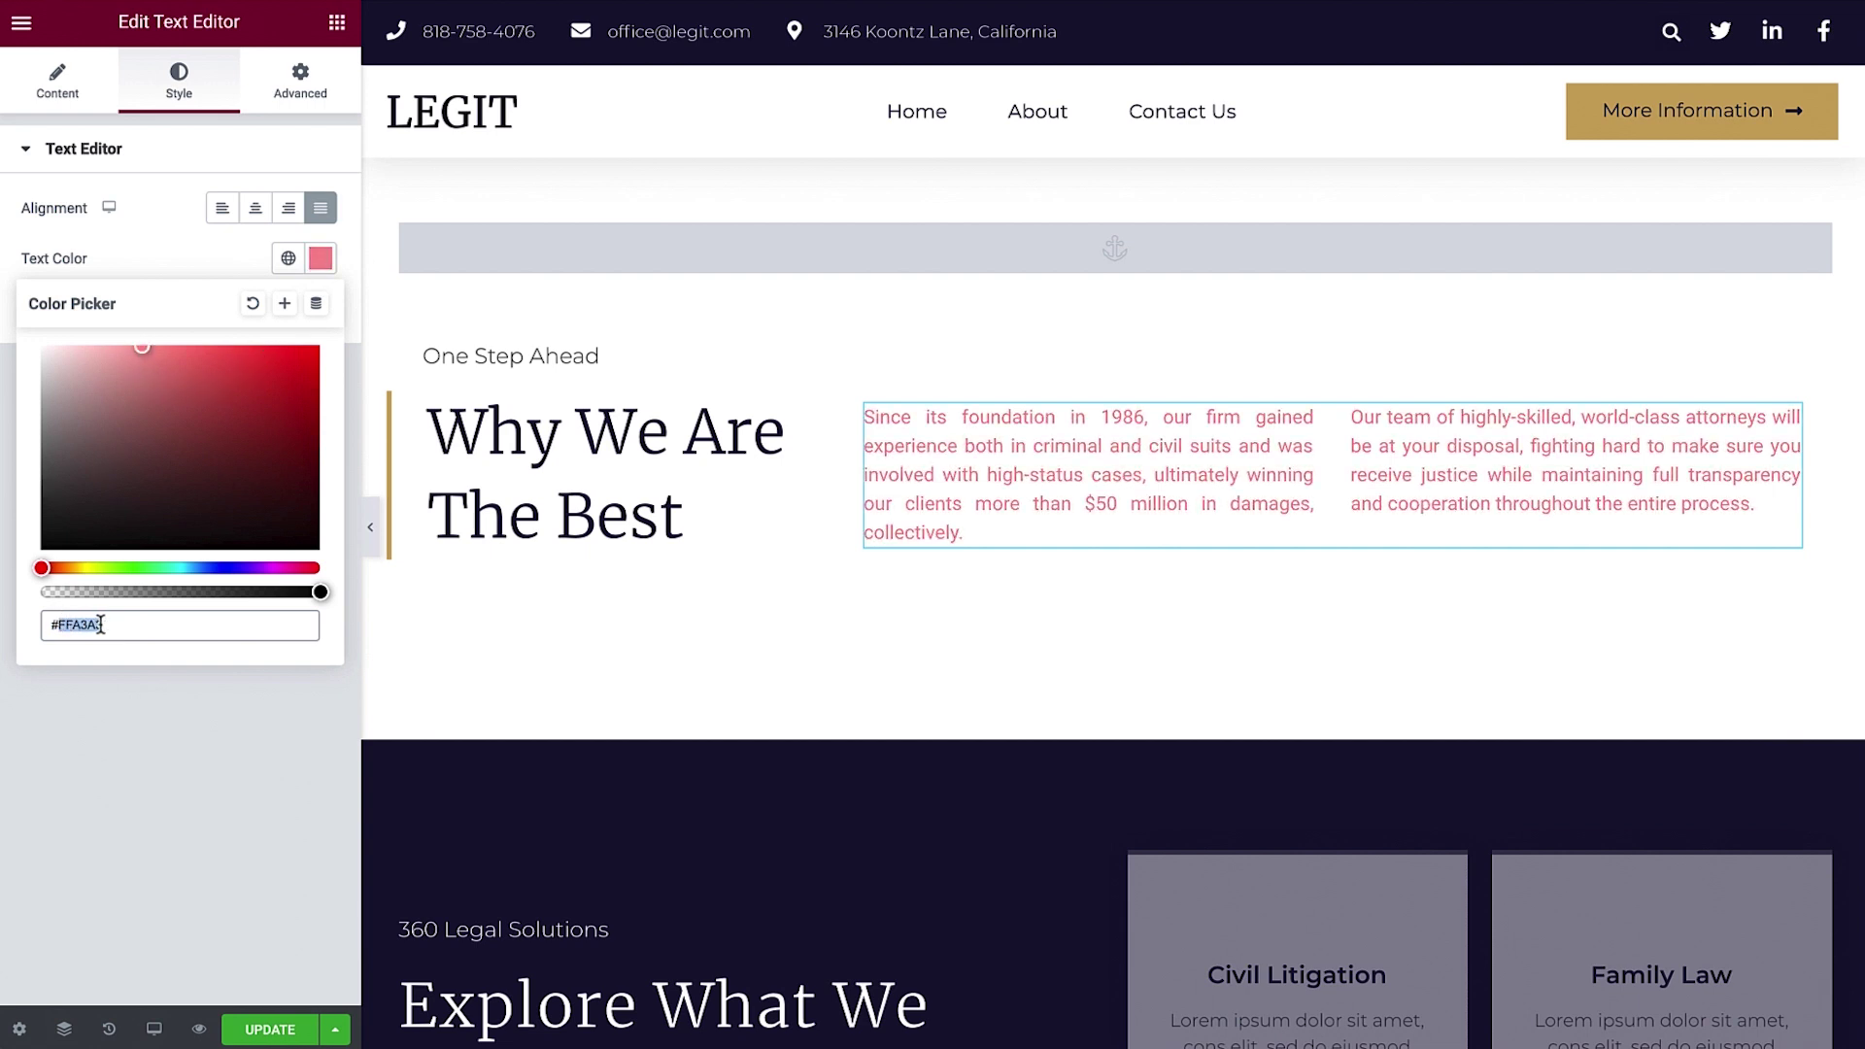
type("ff0000")
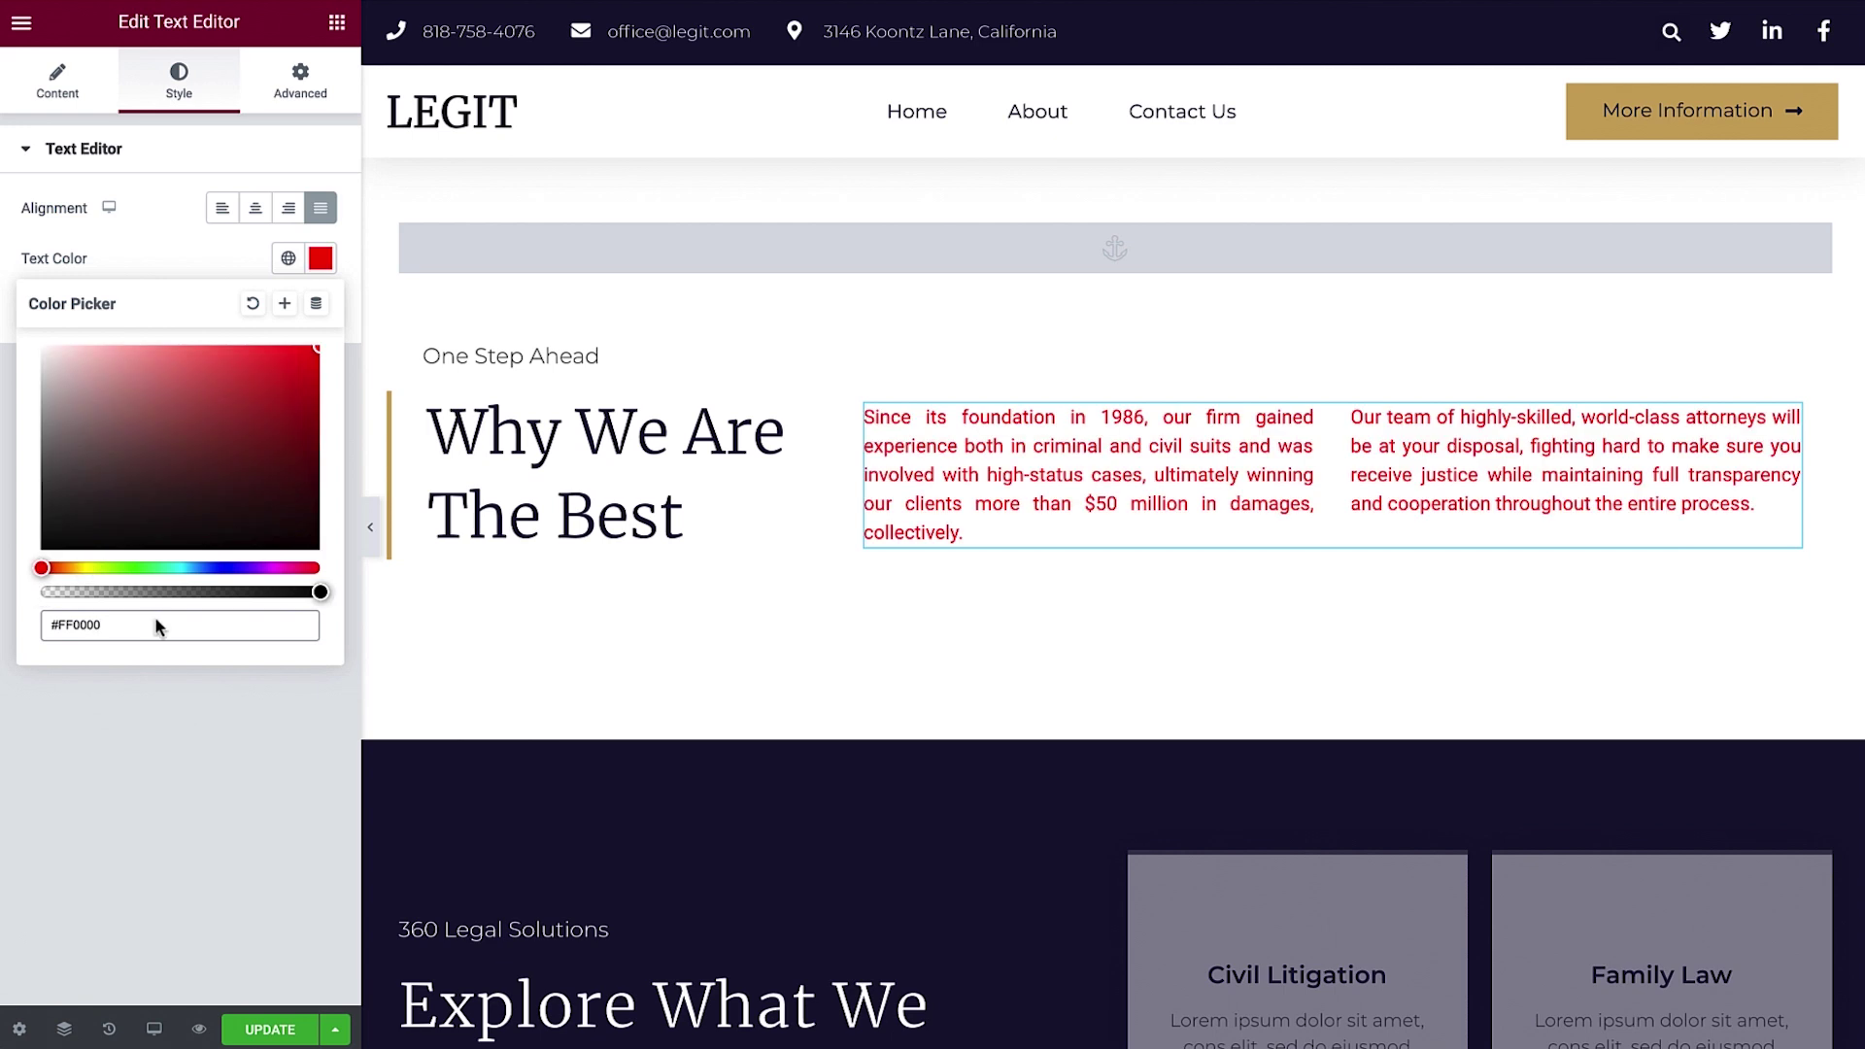
left_click(288, 259)
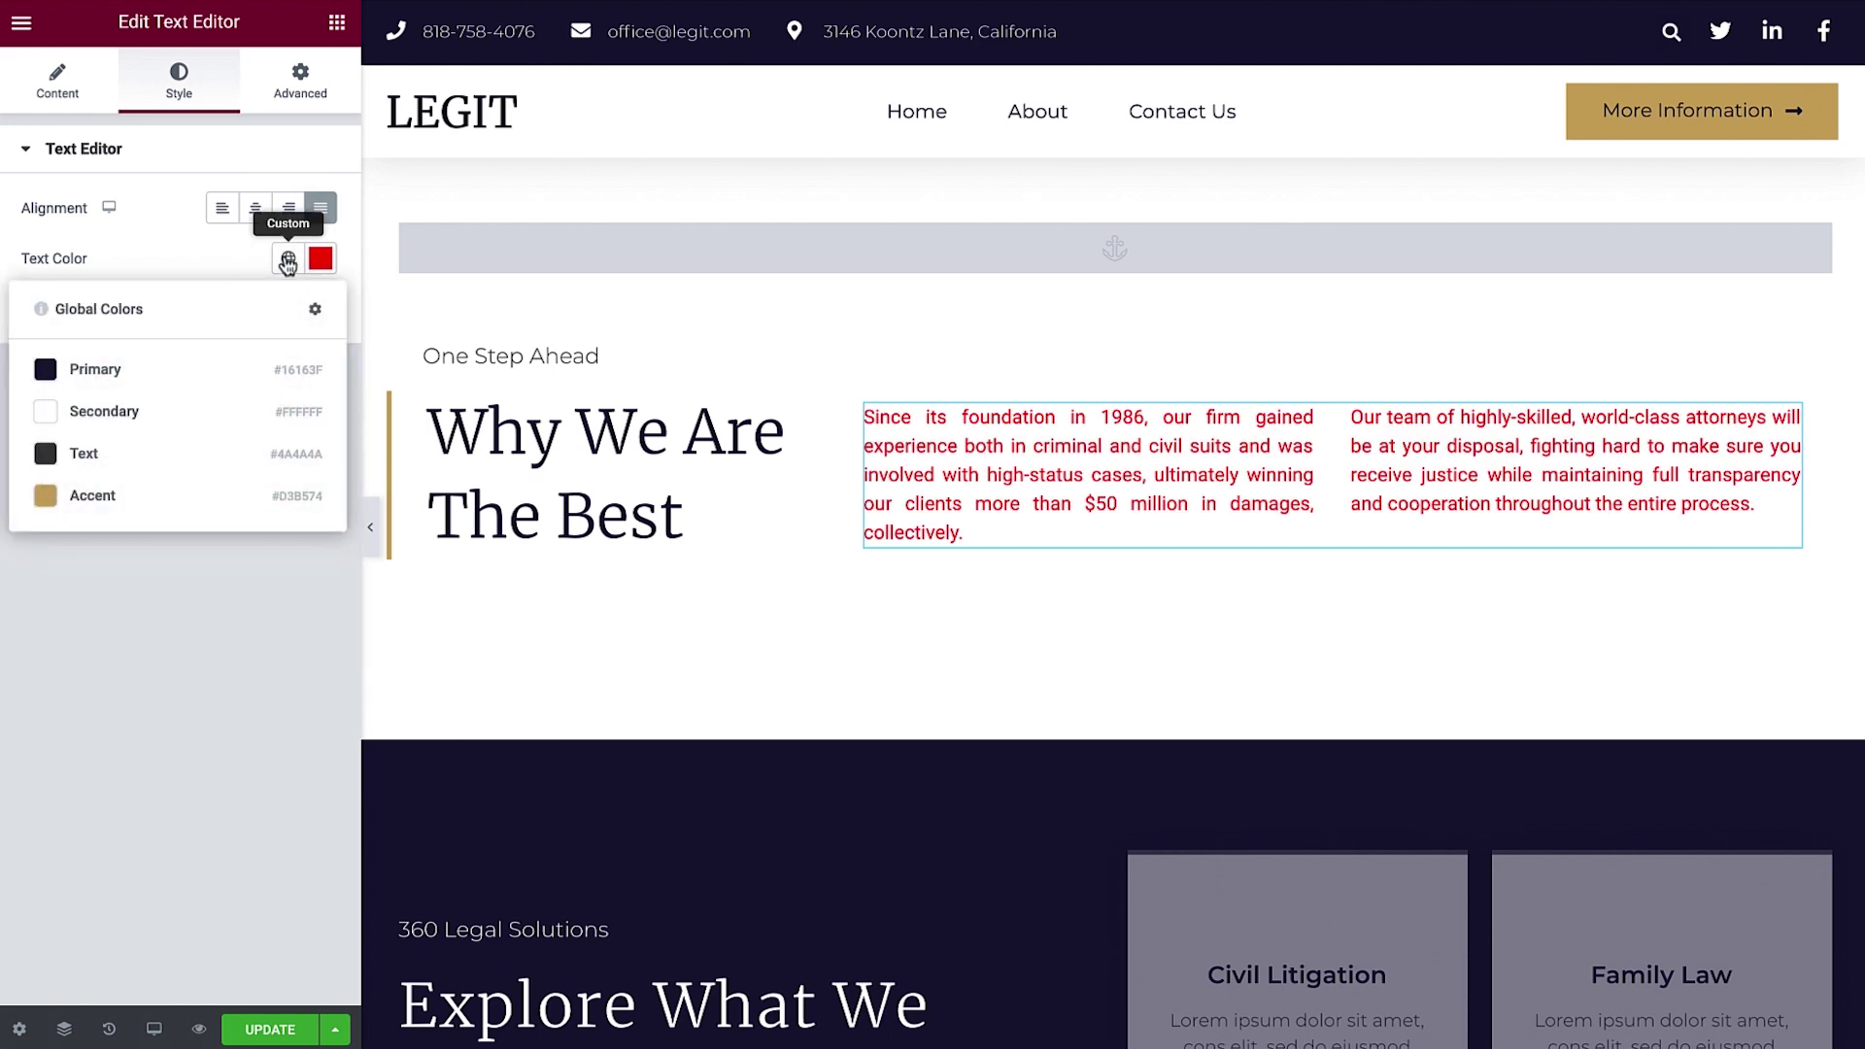
left_click(241, 451)
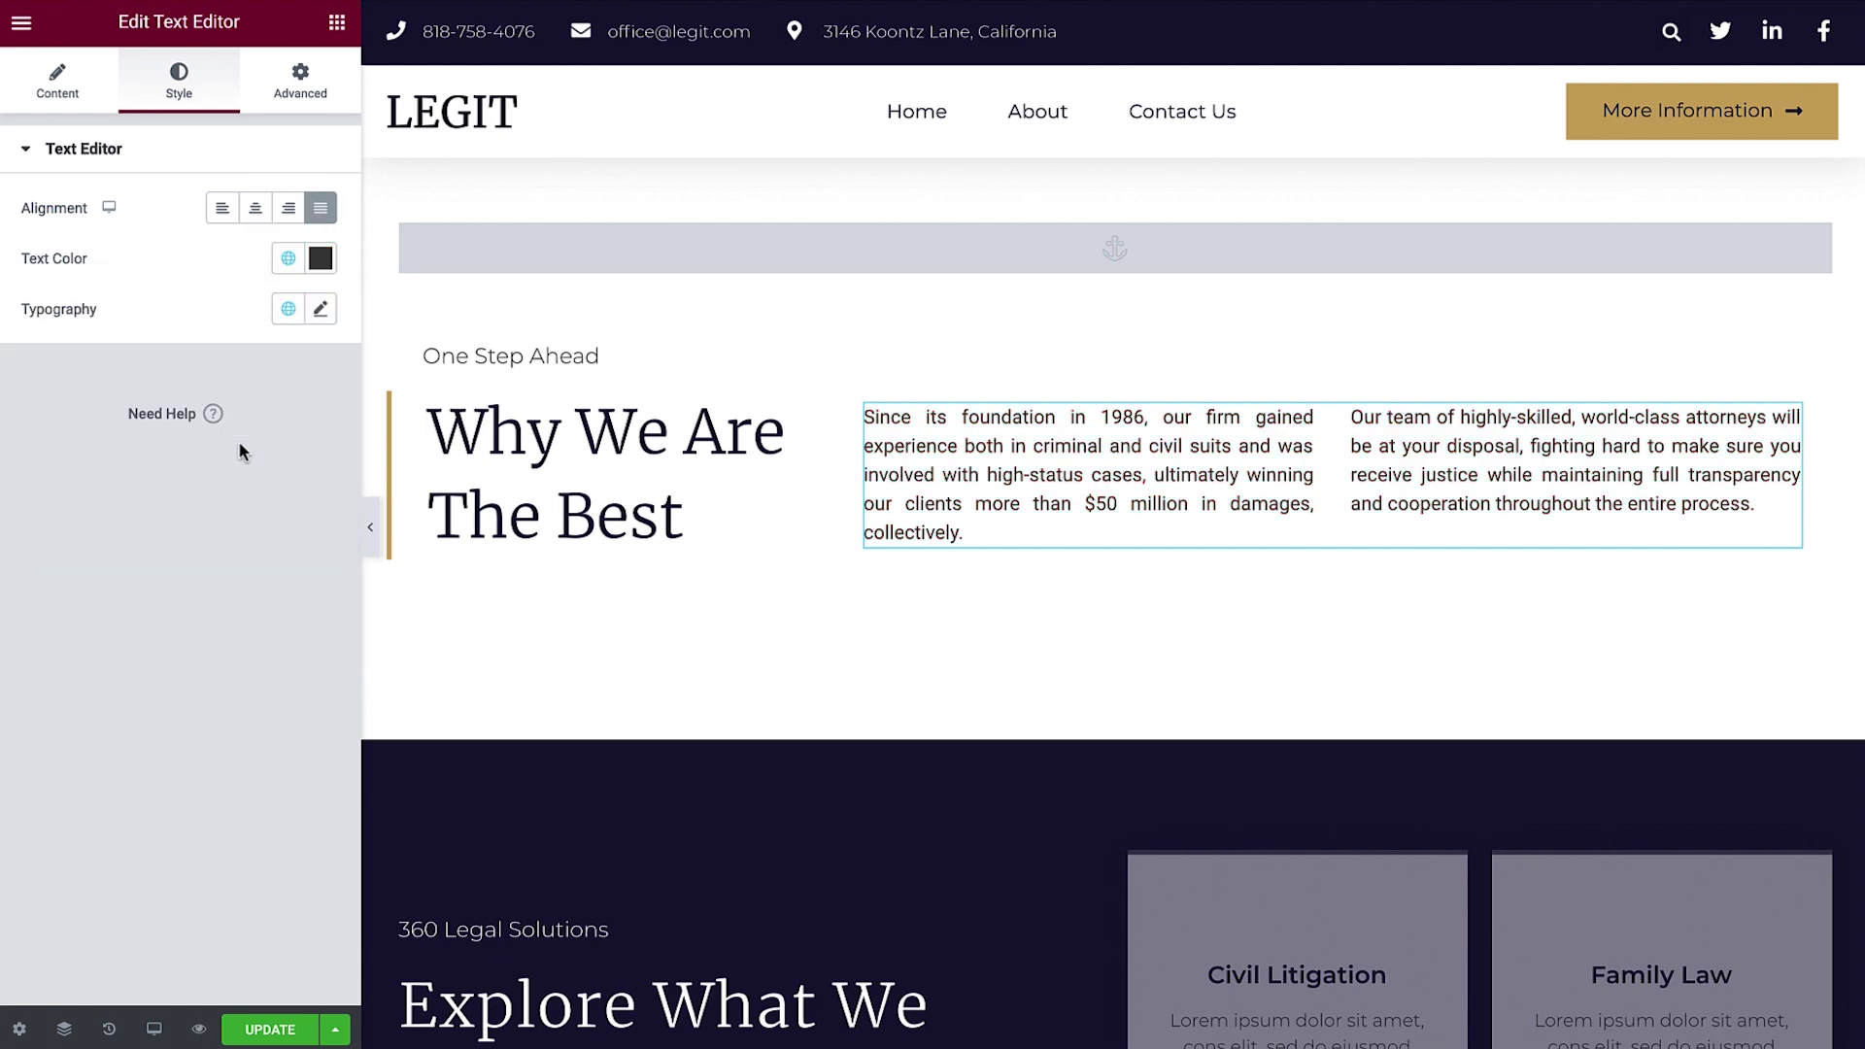
Set the text typography to Montserrat, size 16, light 200 weight.
left_click(321, 311)
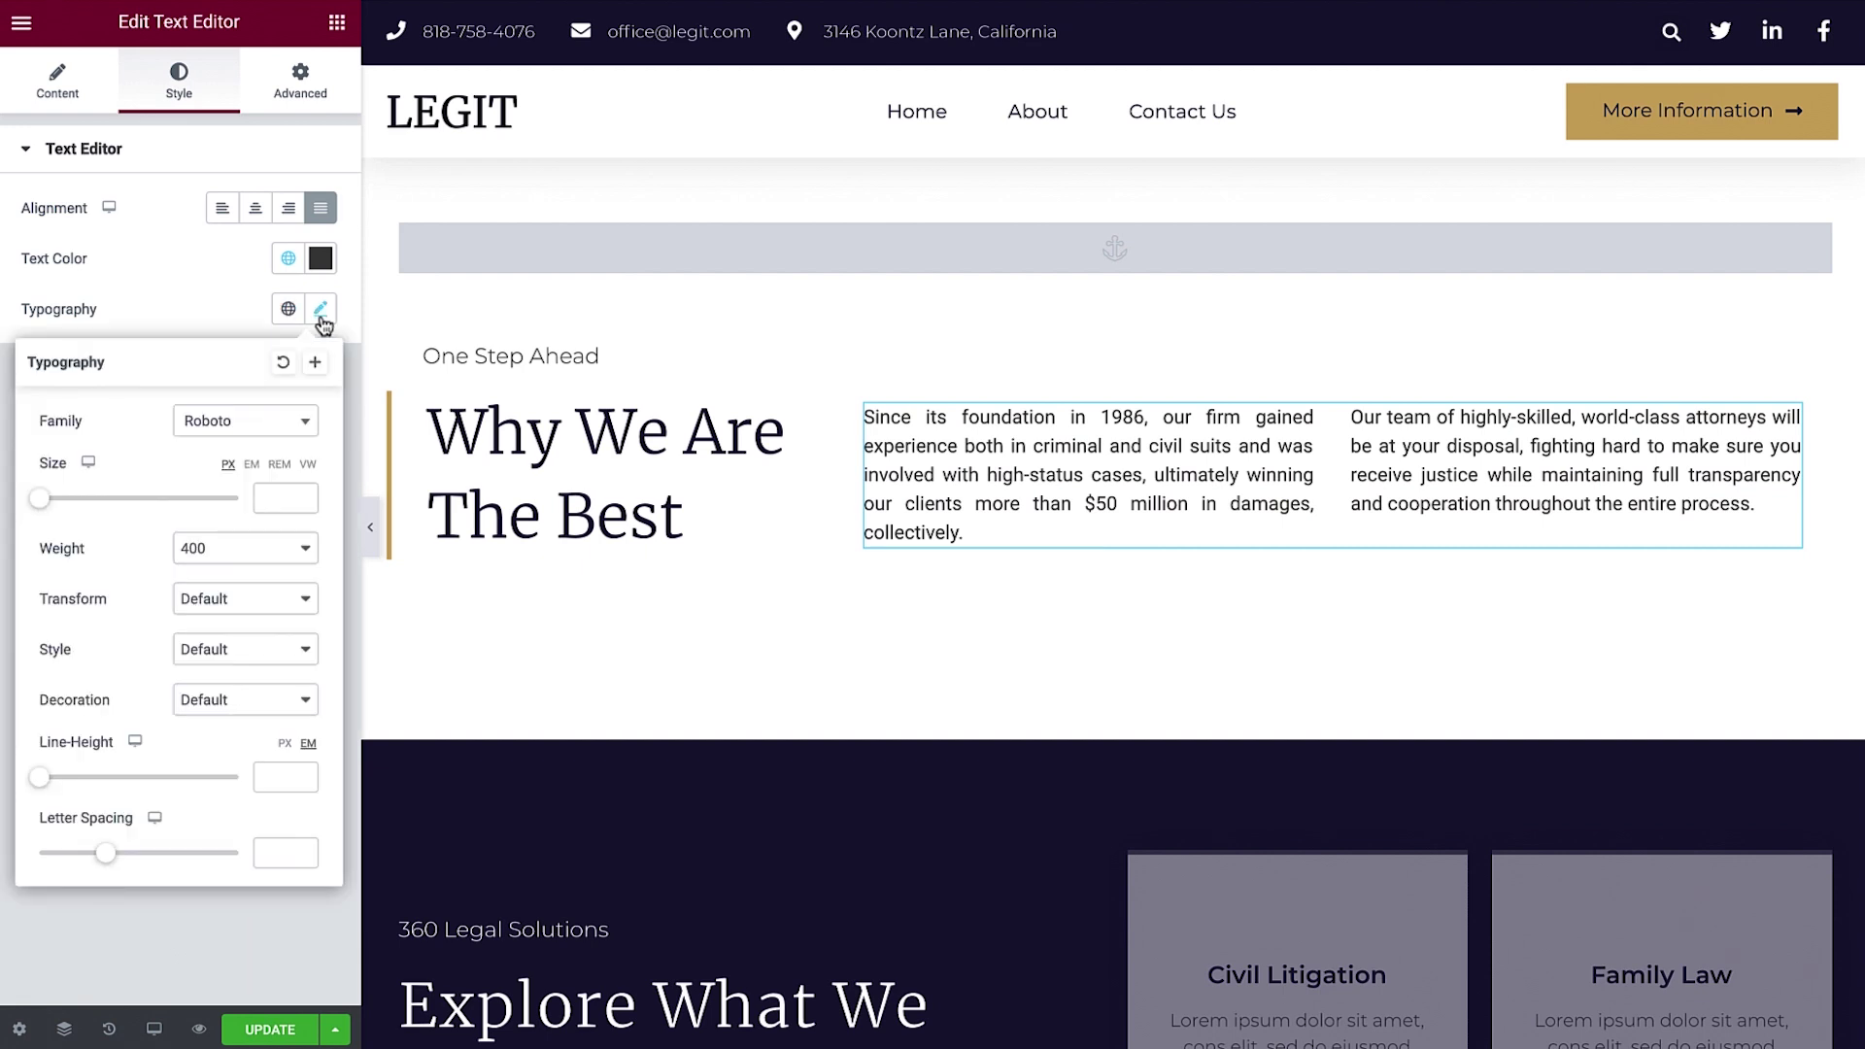
left_click(283, 422)
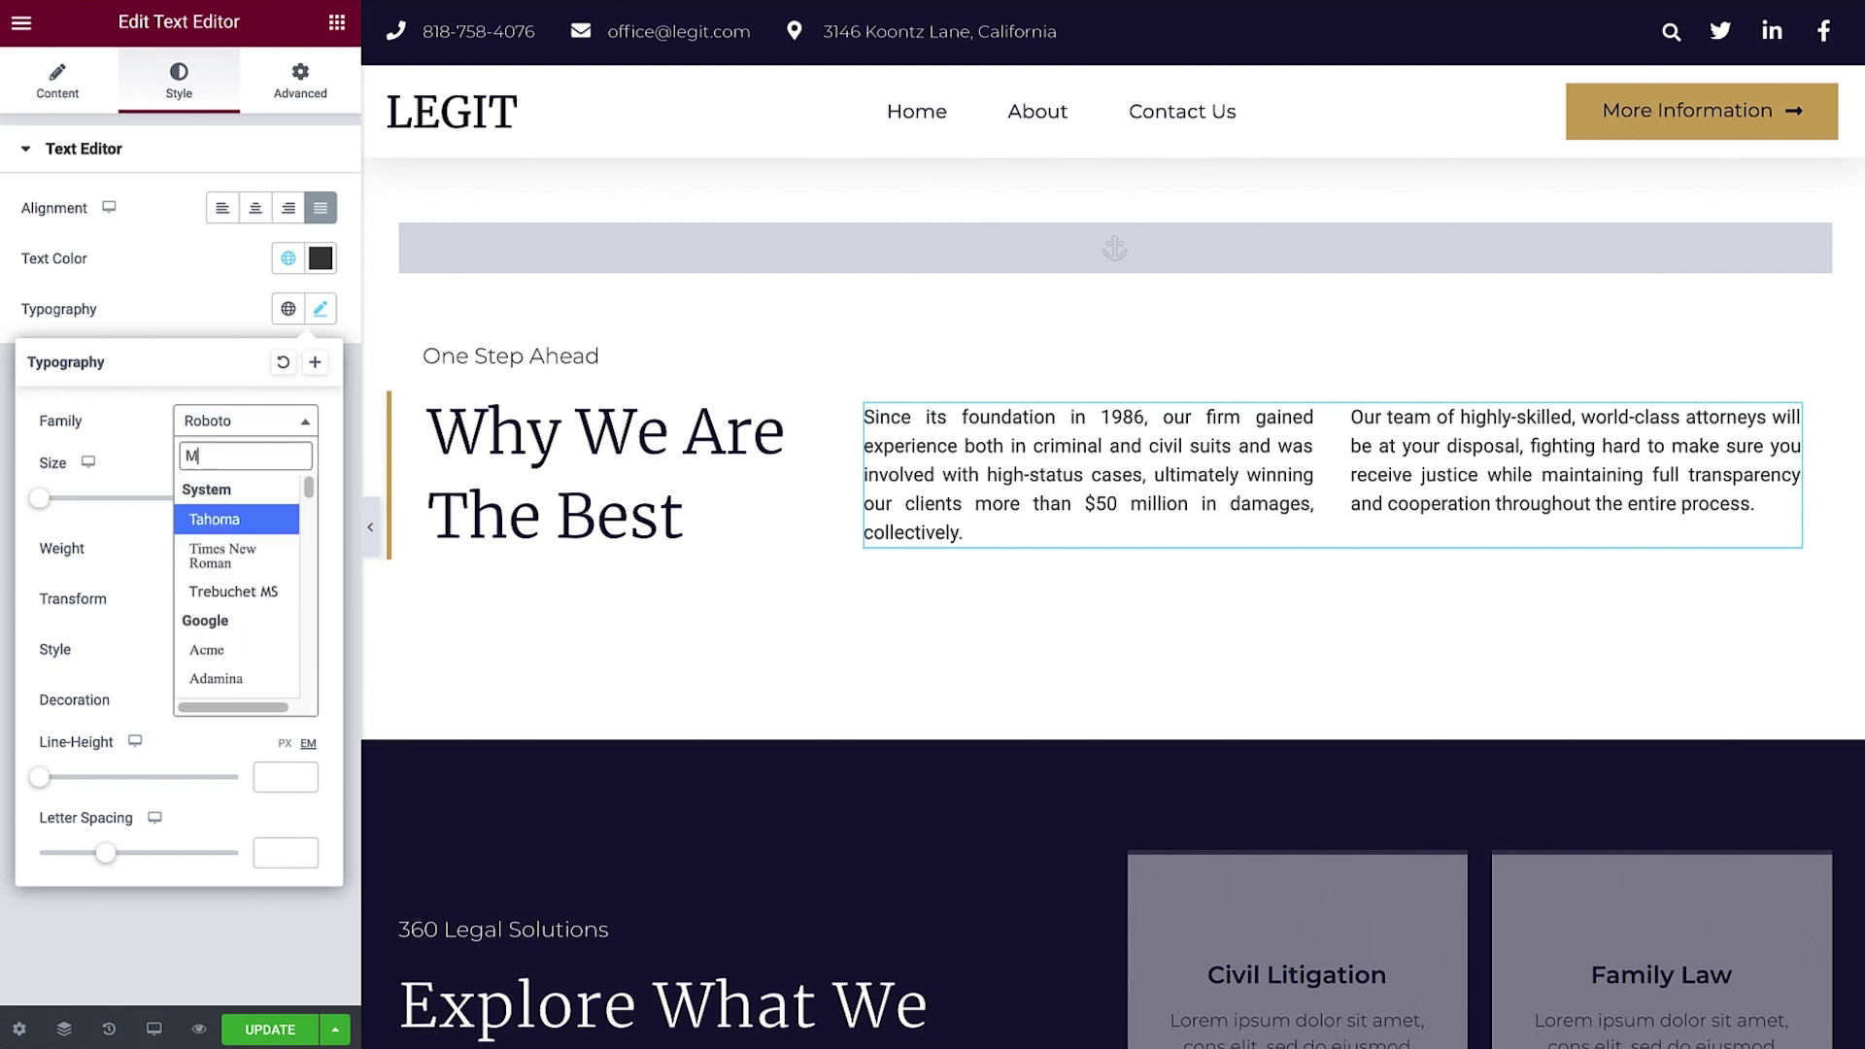
type("mont")
key("Return")
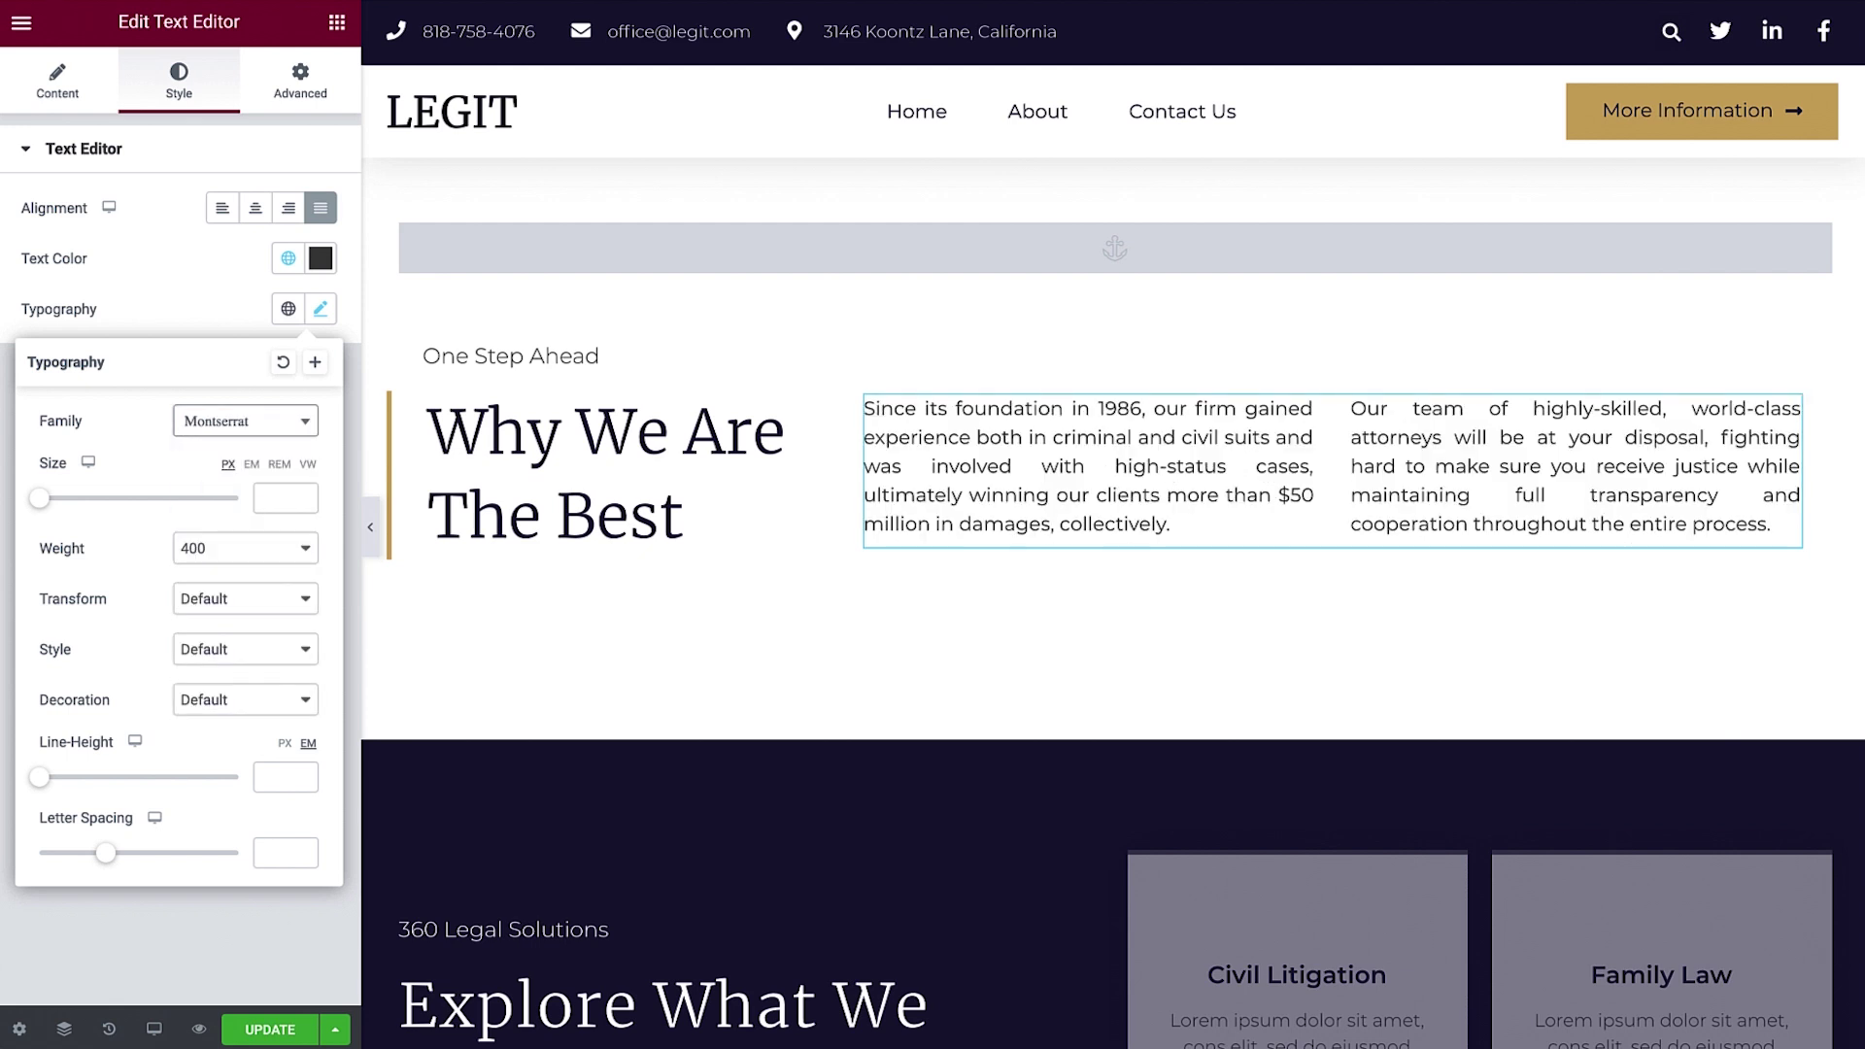
left_click(292, 498)
type("16")
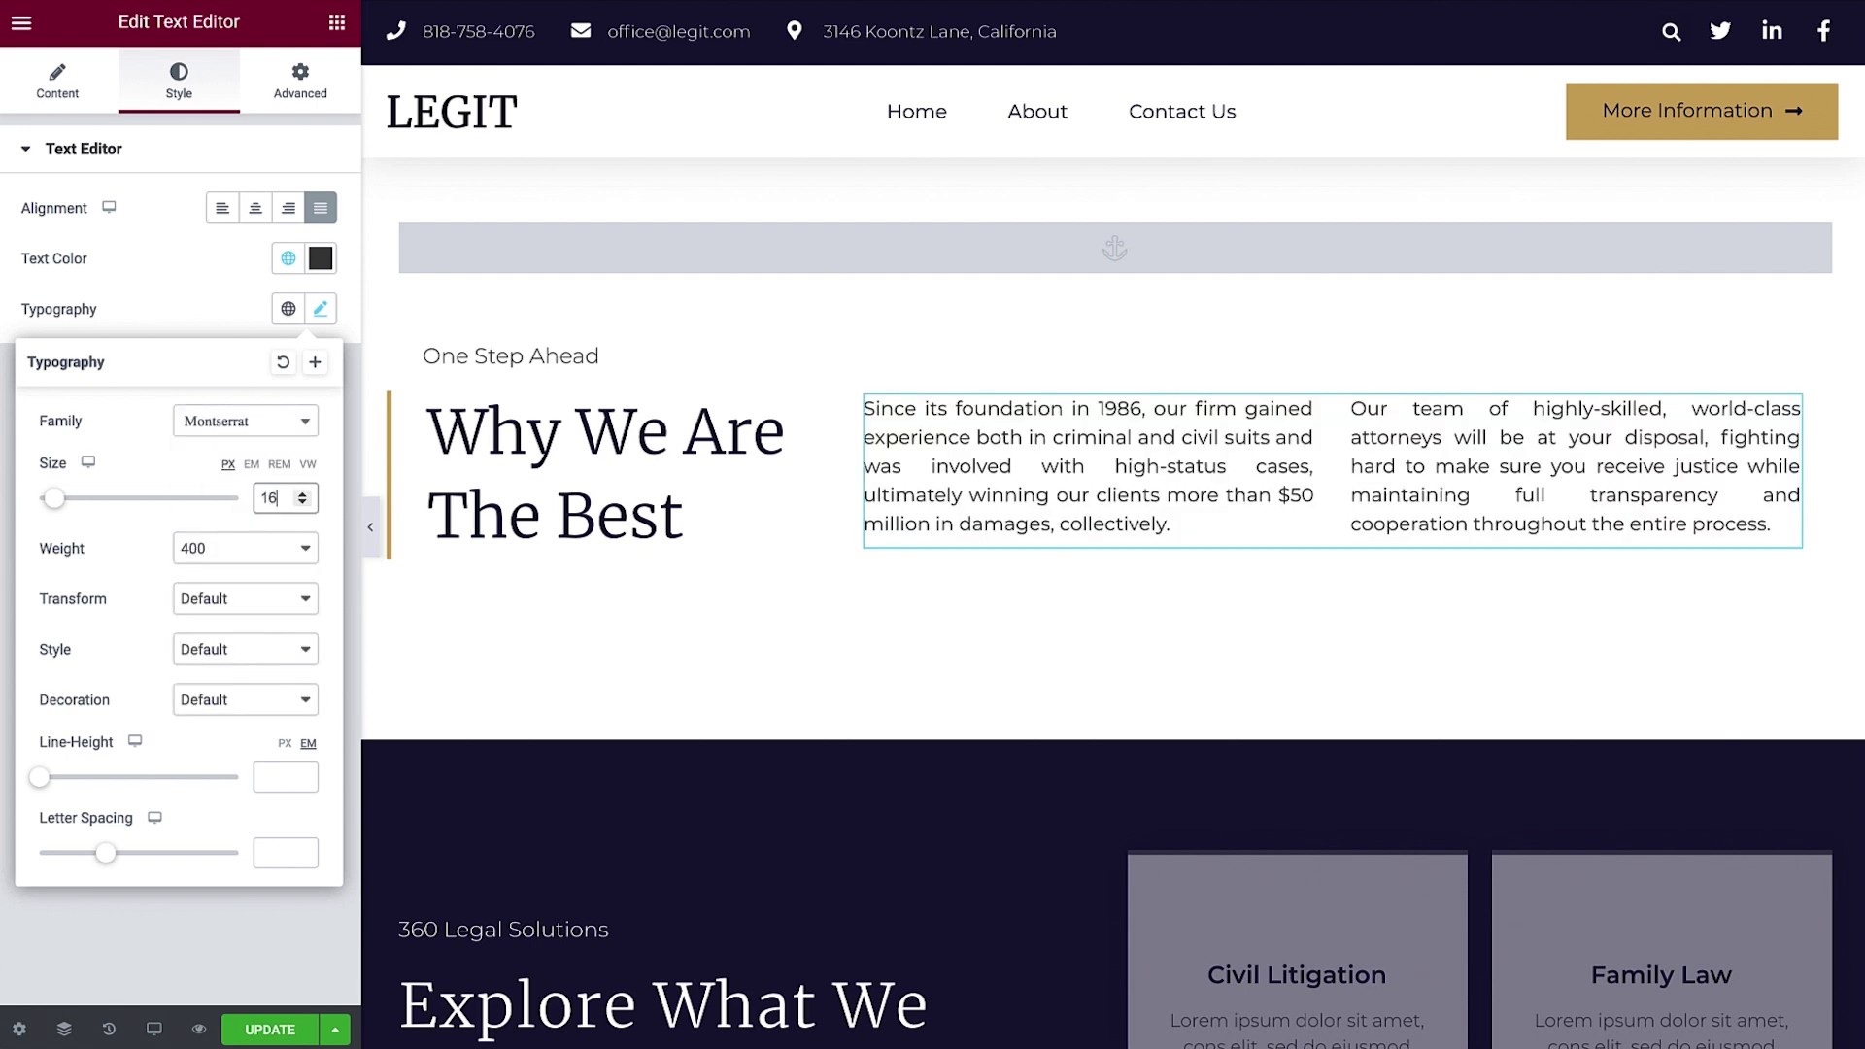
left_click(267, 547)
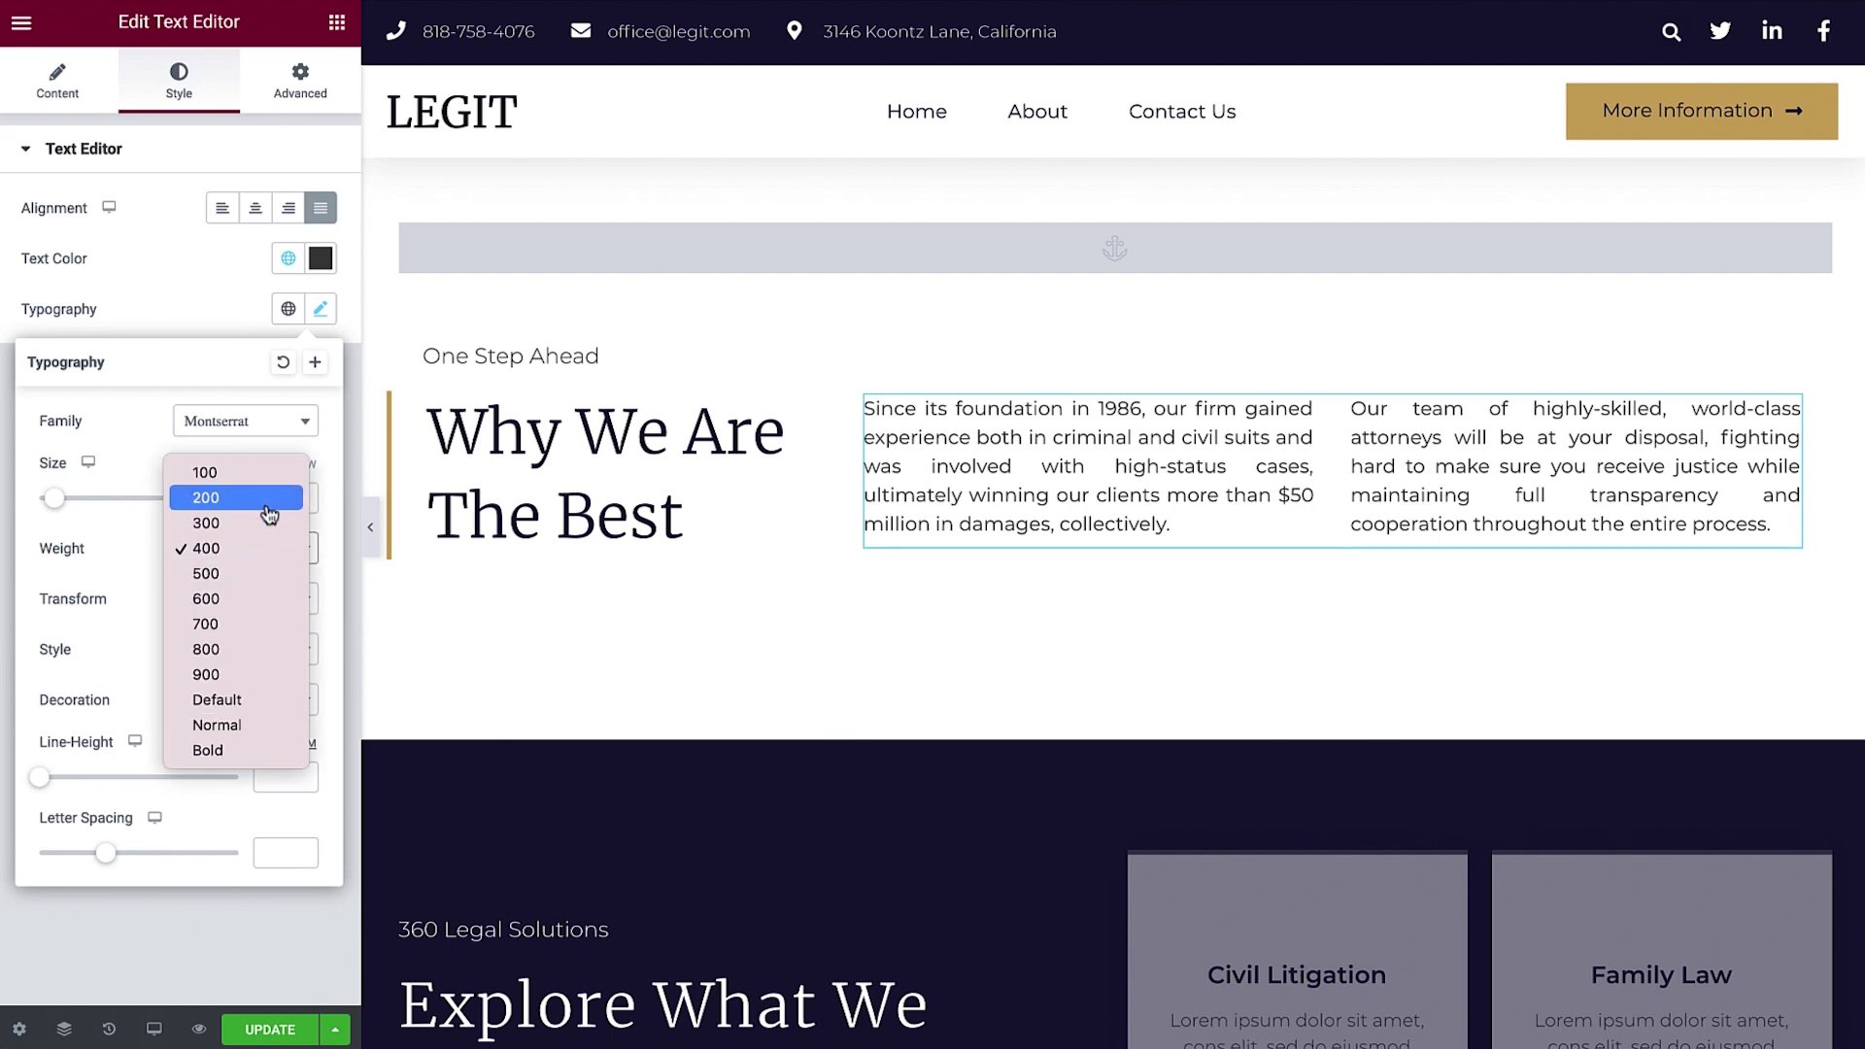
left_click(268, 500)
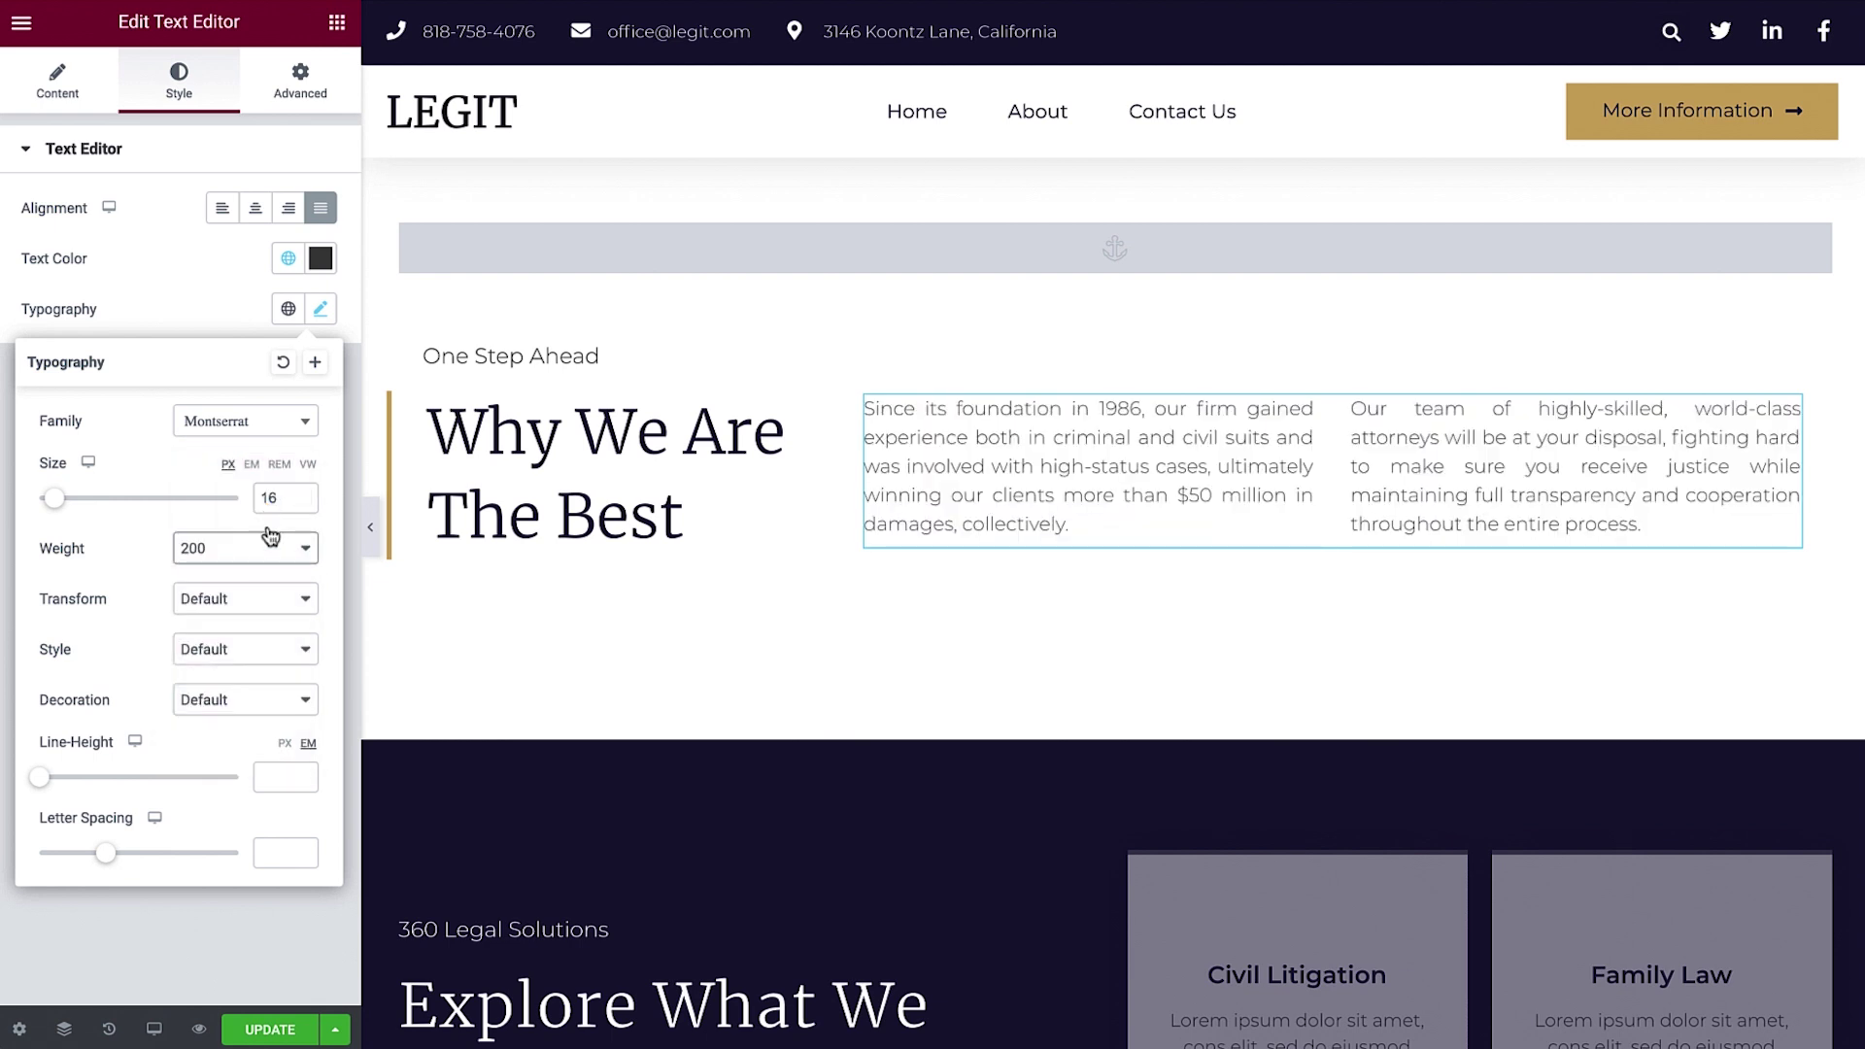
Keep default case, style and decoration, with line height 1.6 and letter spacing 1.
left_click(270, 600)
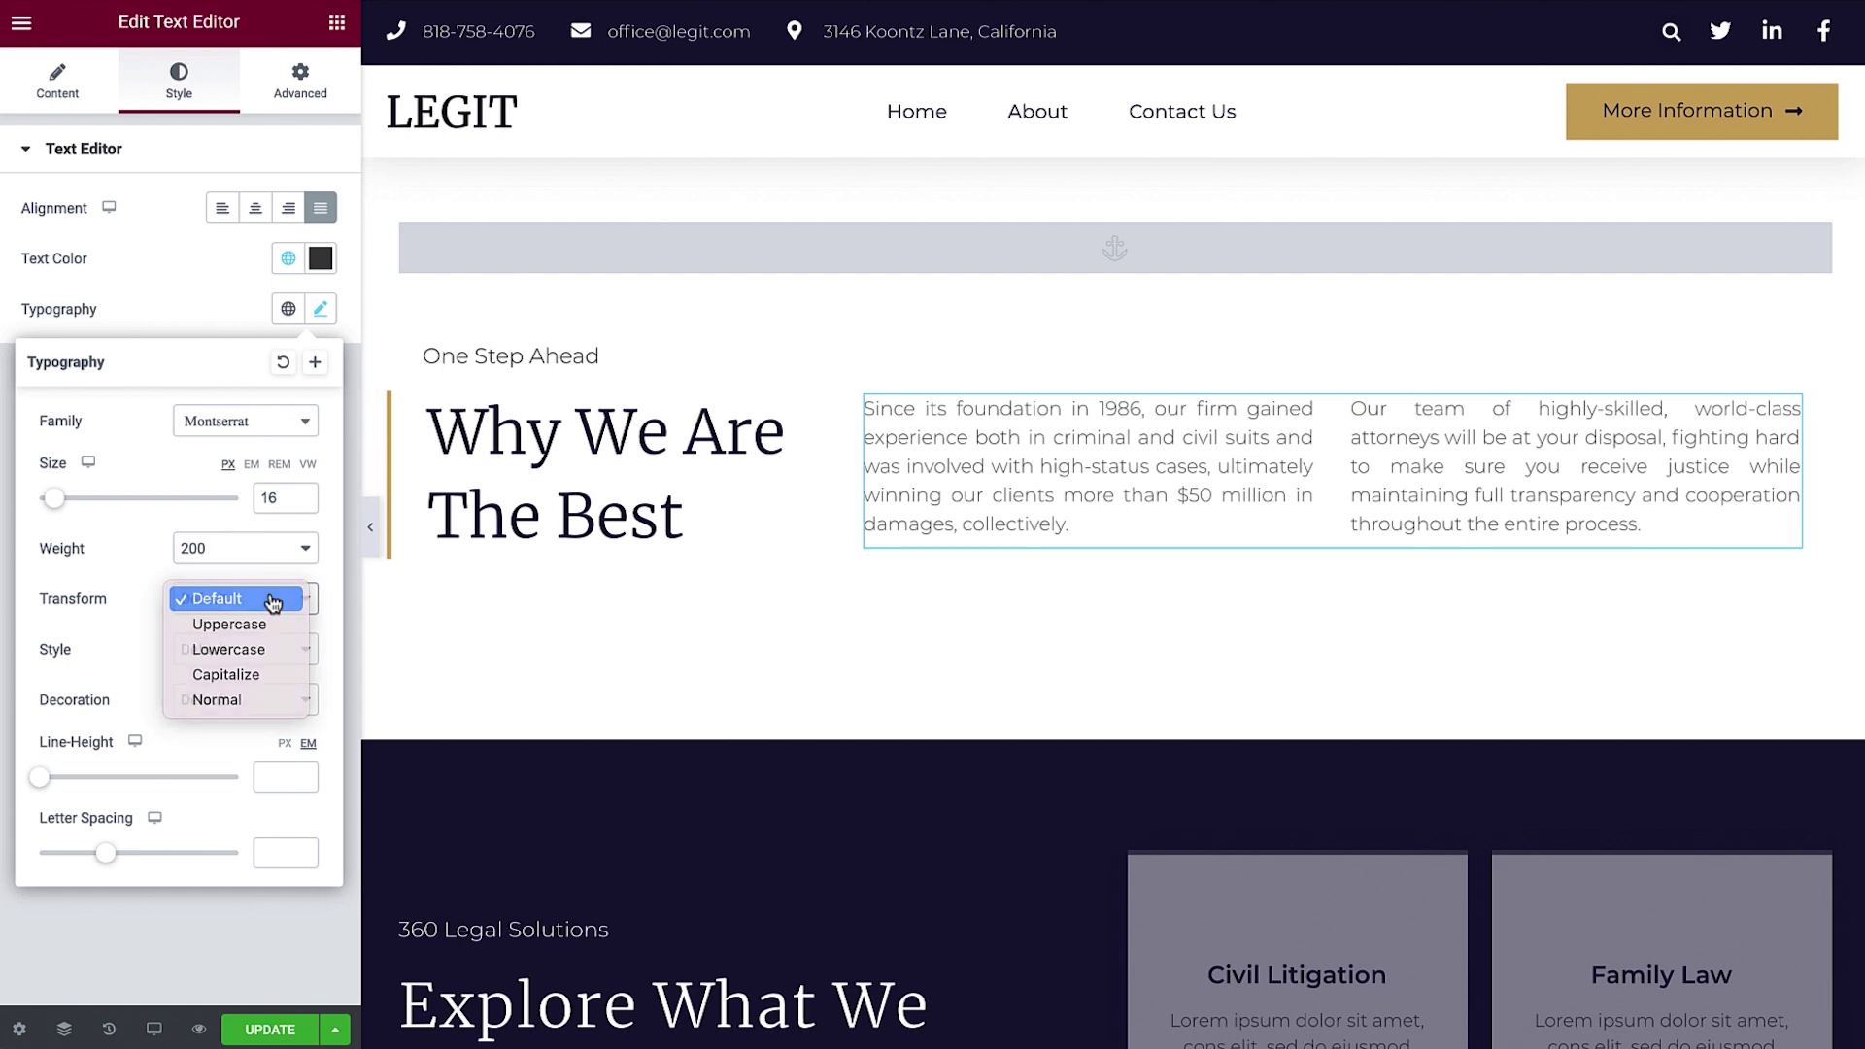
left_click(273, 599)
left_click(269, 650)
left_click(269, 651)
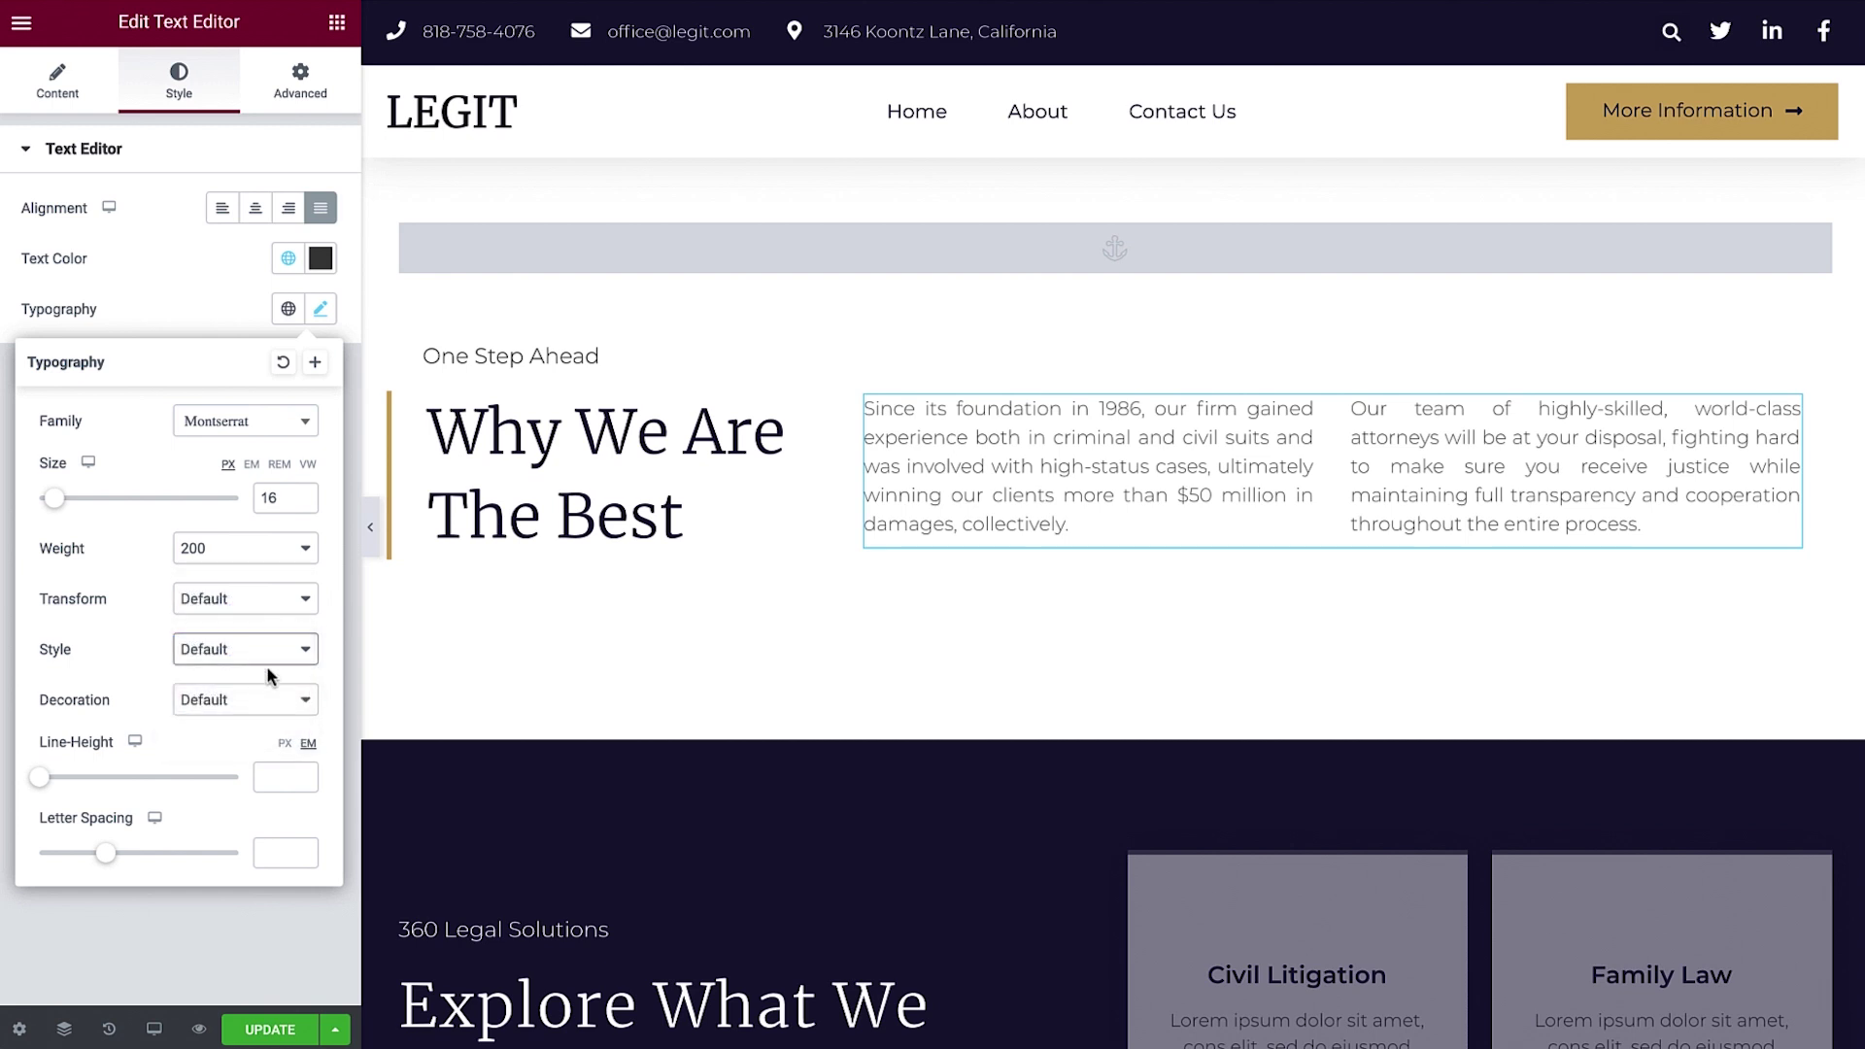
left_click(273, 701)
left_click(273, 701)
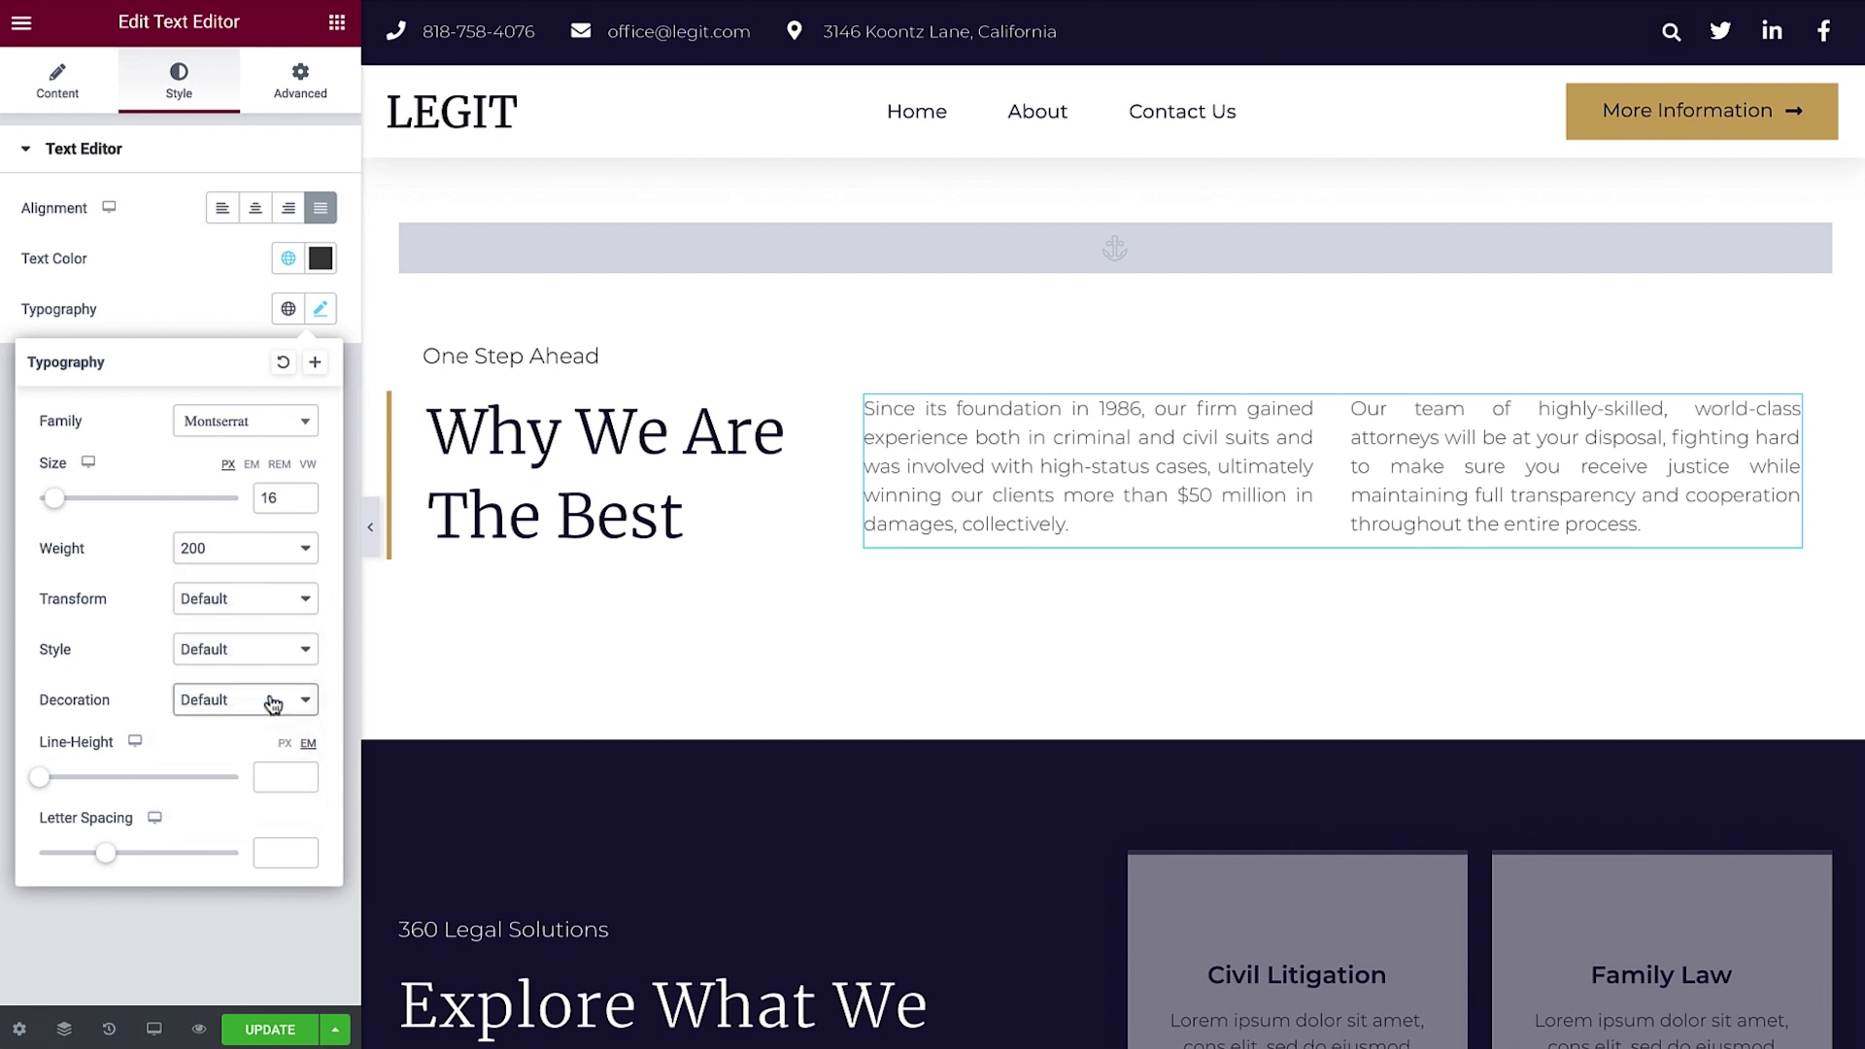
left_click(288, 780)
type("1.6")
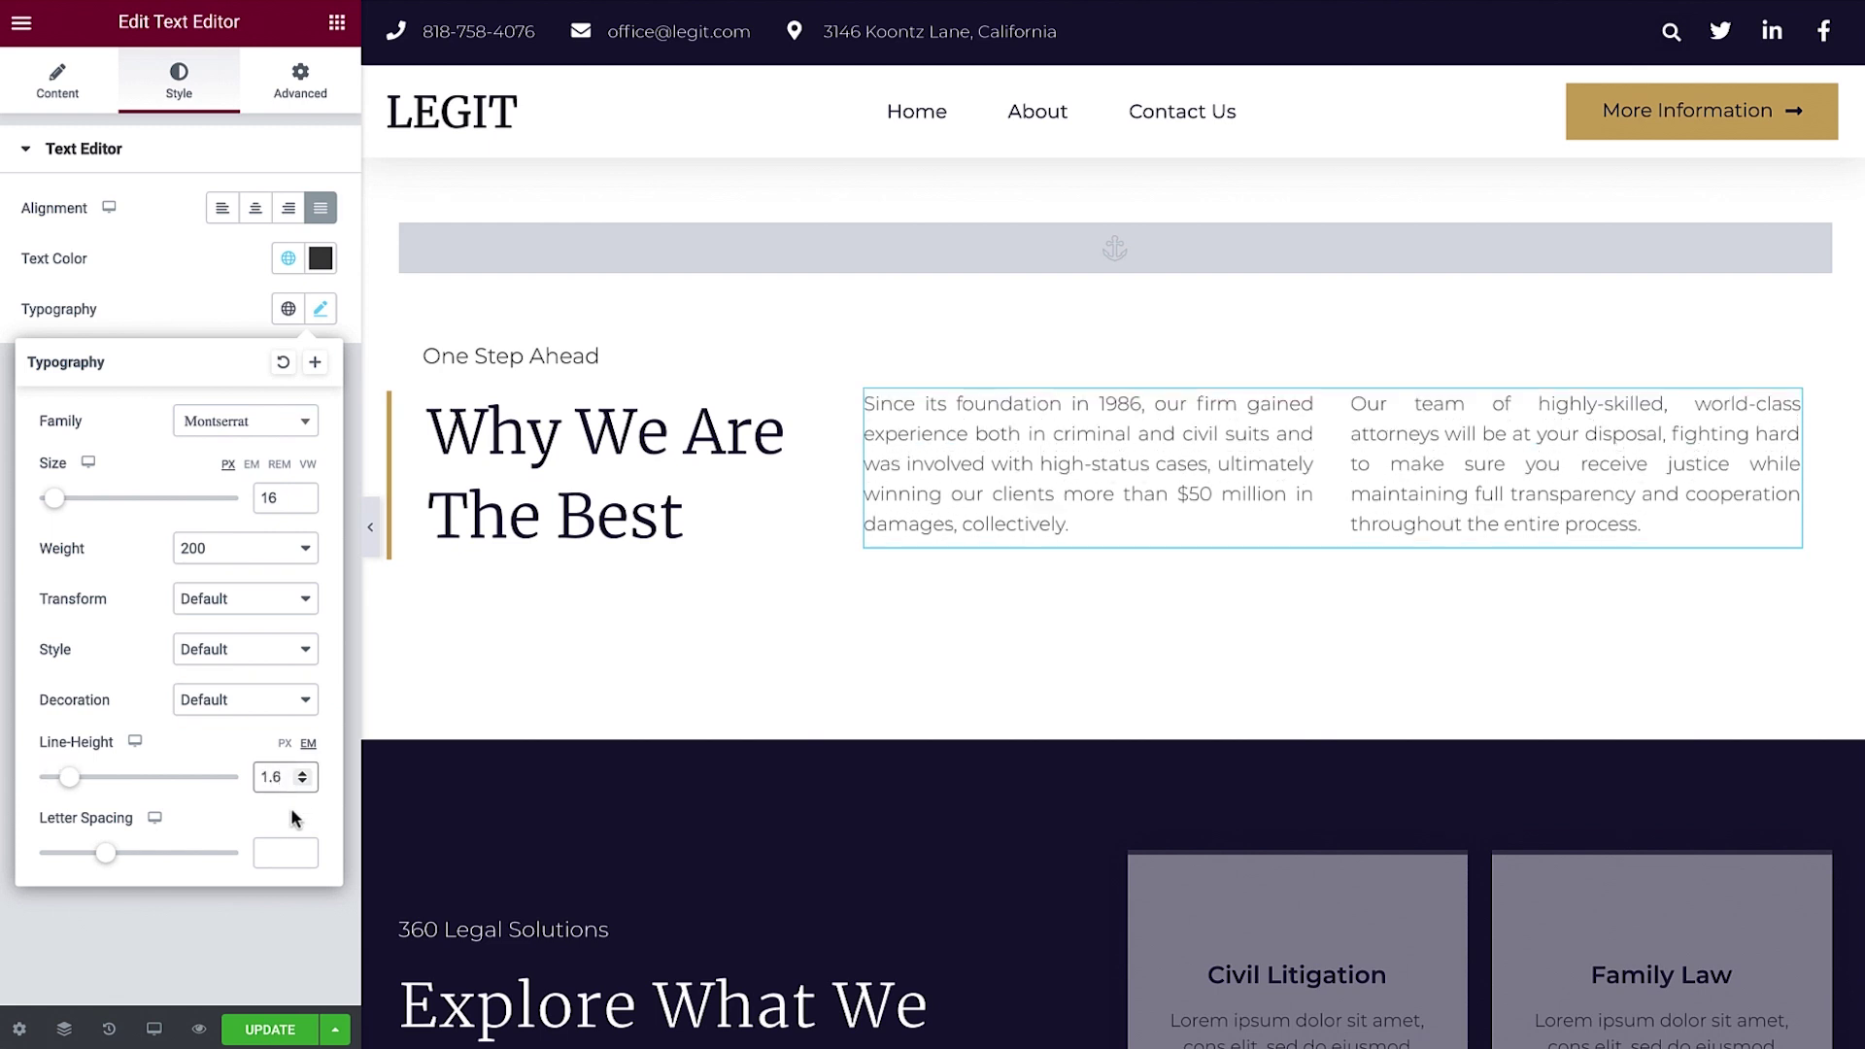
left_click(292, 850)
type("1")
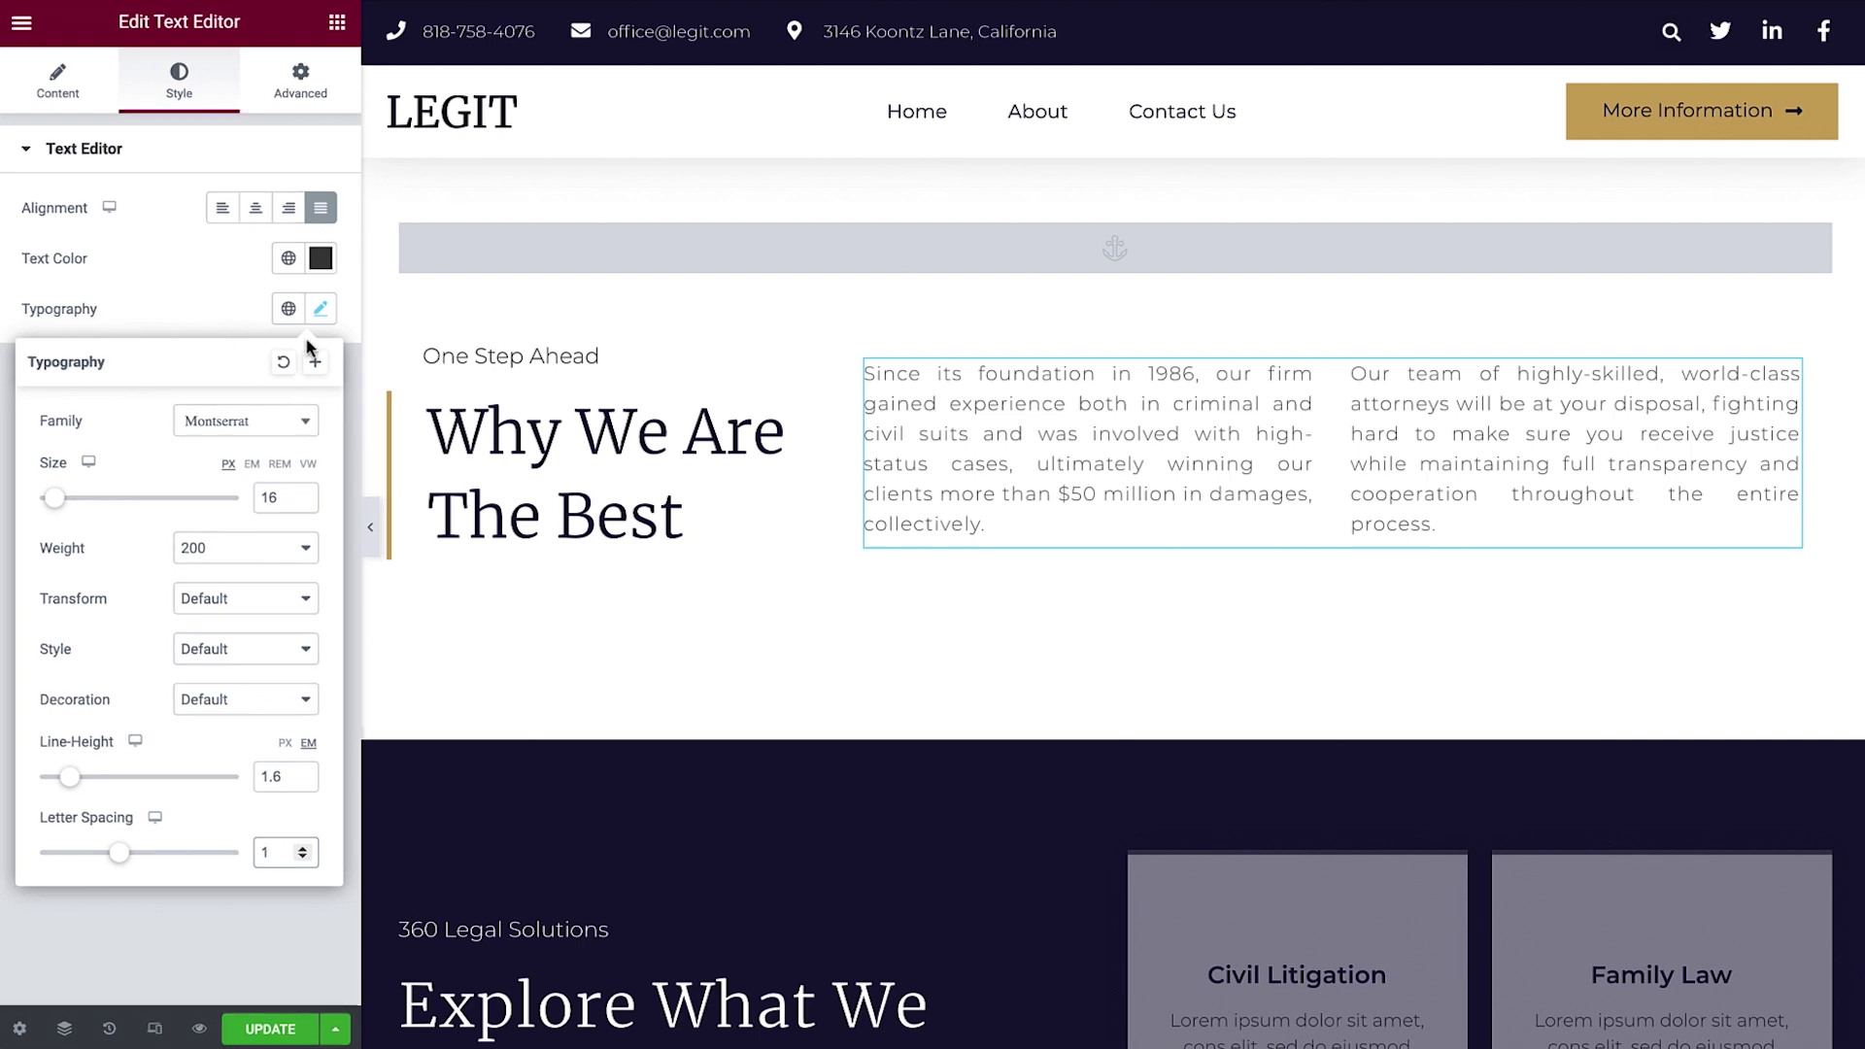
left_click(321, 308)
Check the global fonts without choosing one, then hide the panel to preview the page.
left_click(291, 310)
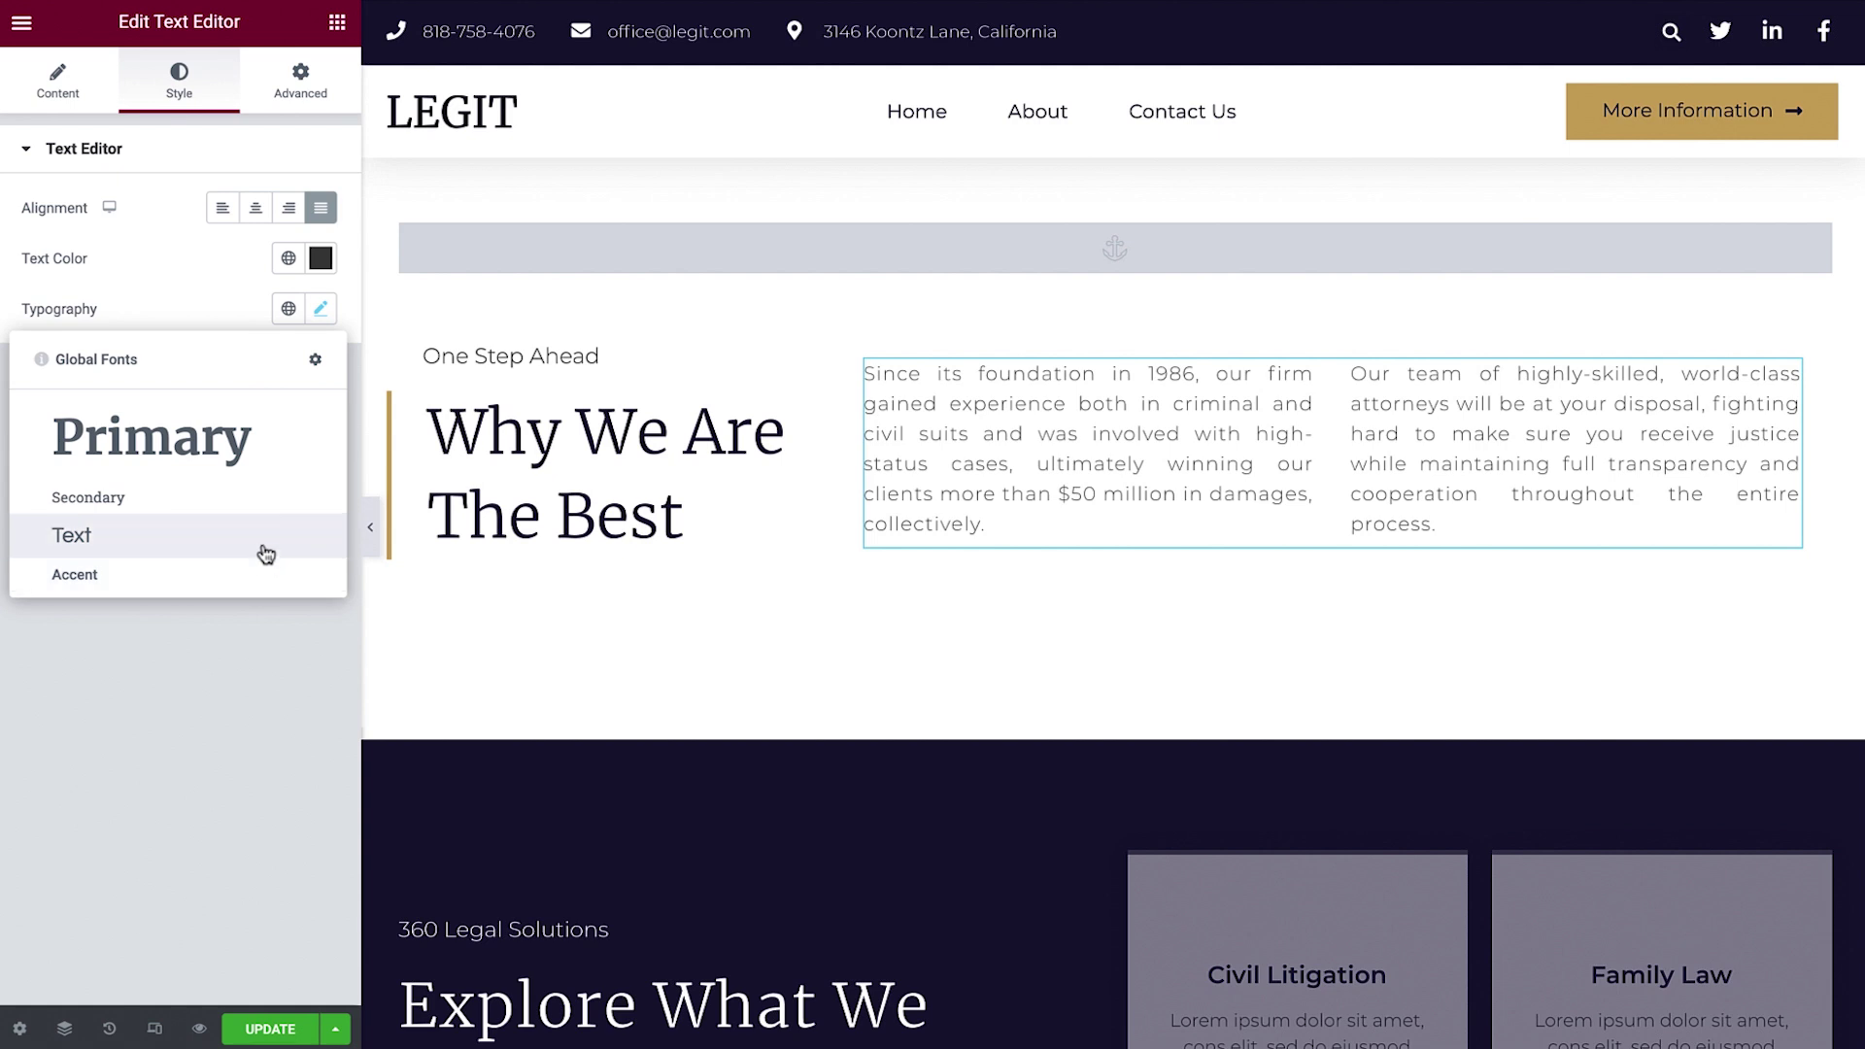
left_click(287, 312)
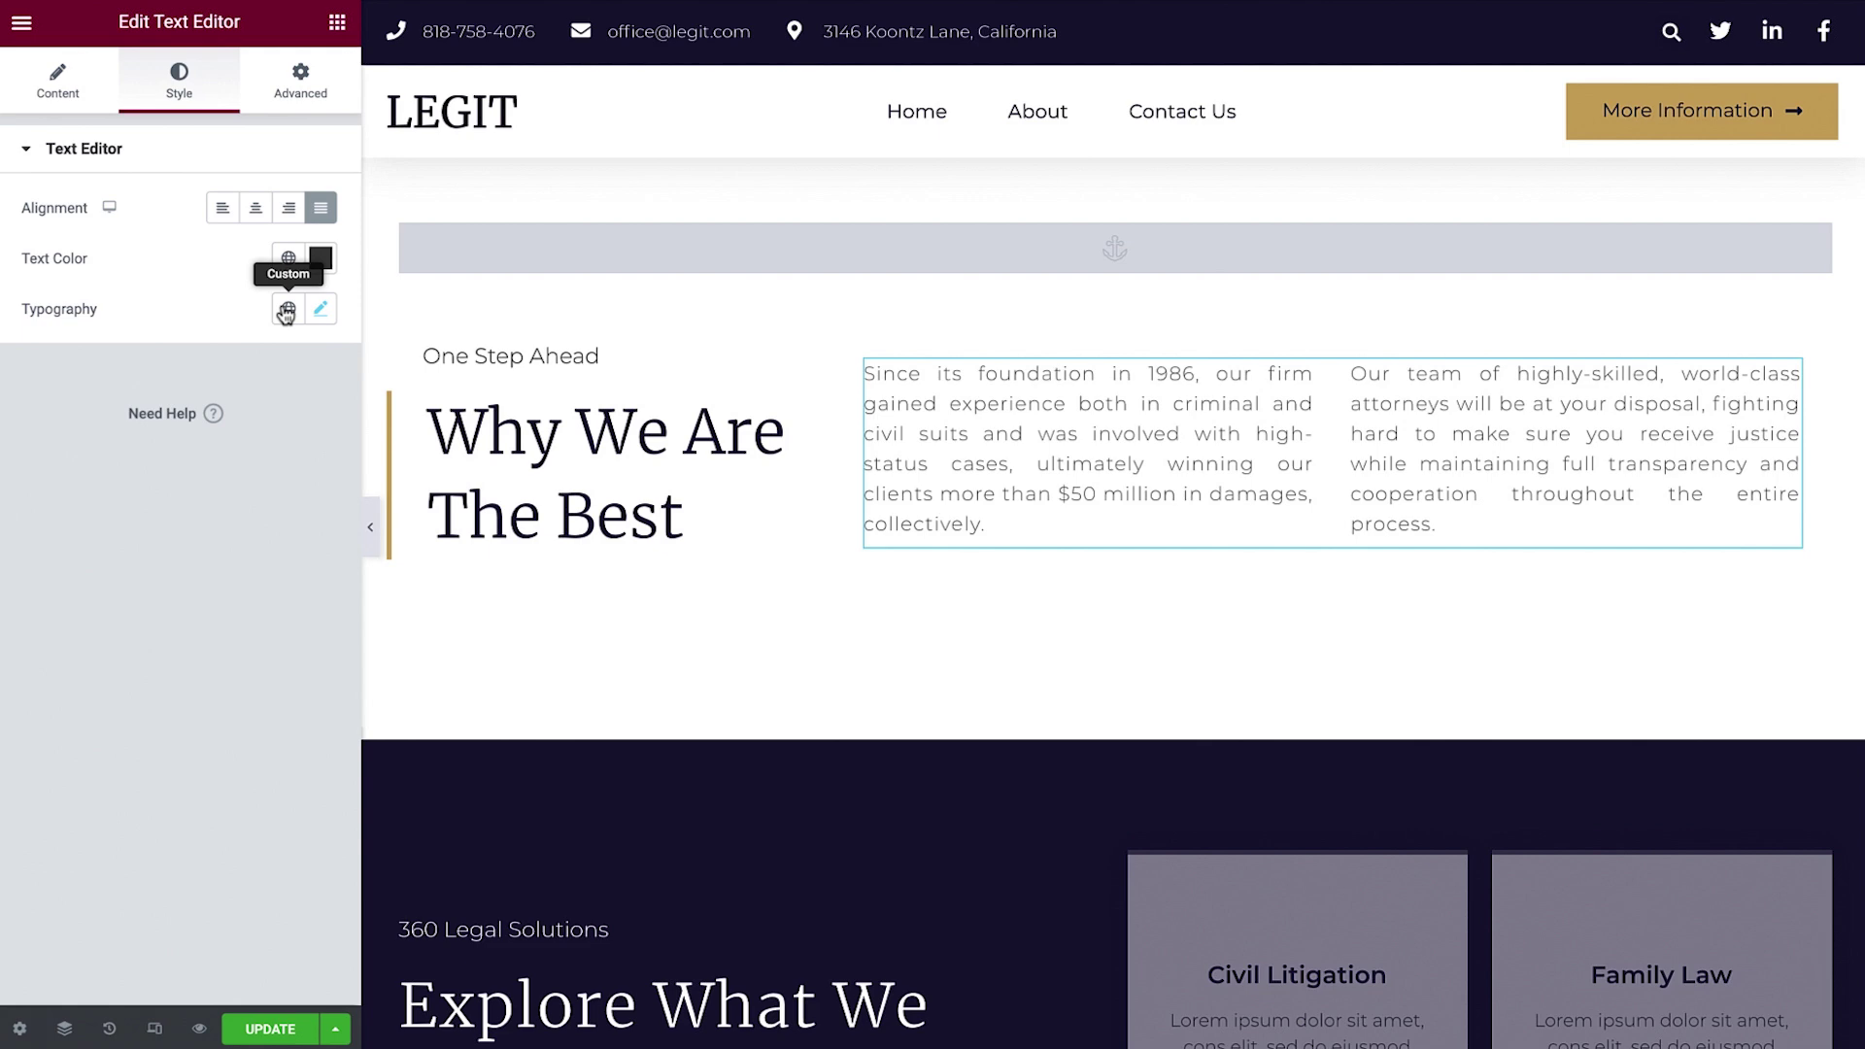
left_click(370, 527)
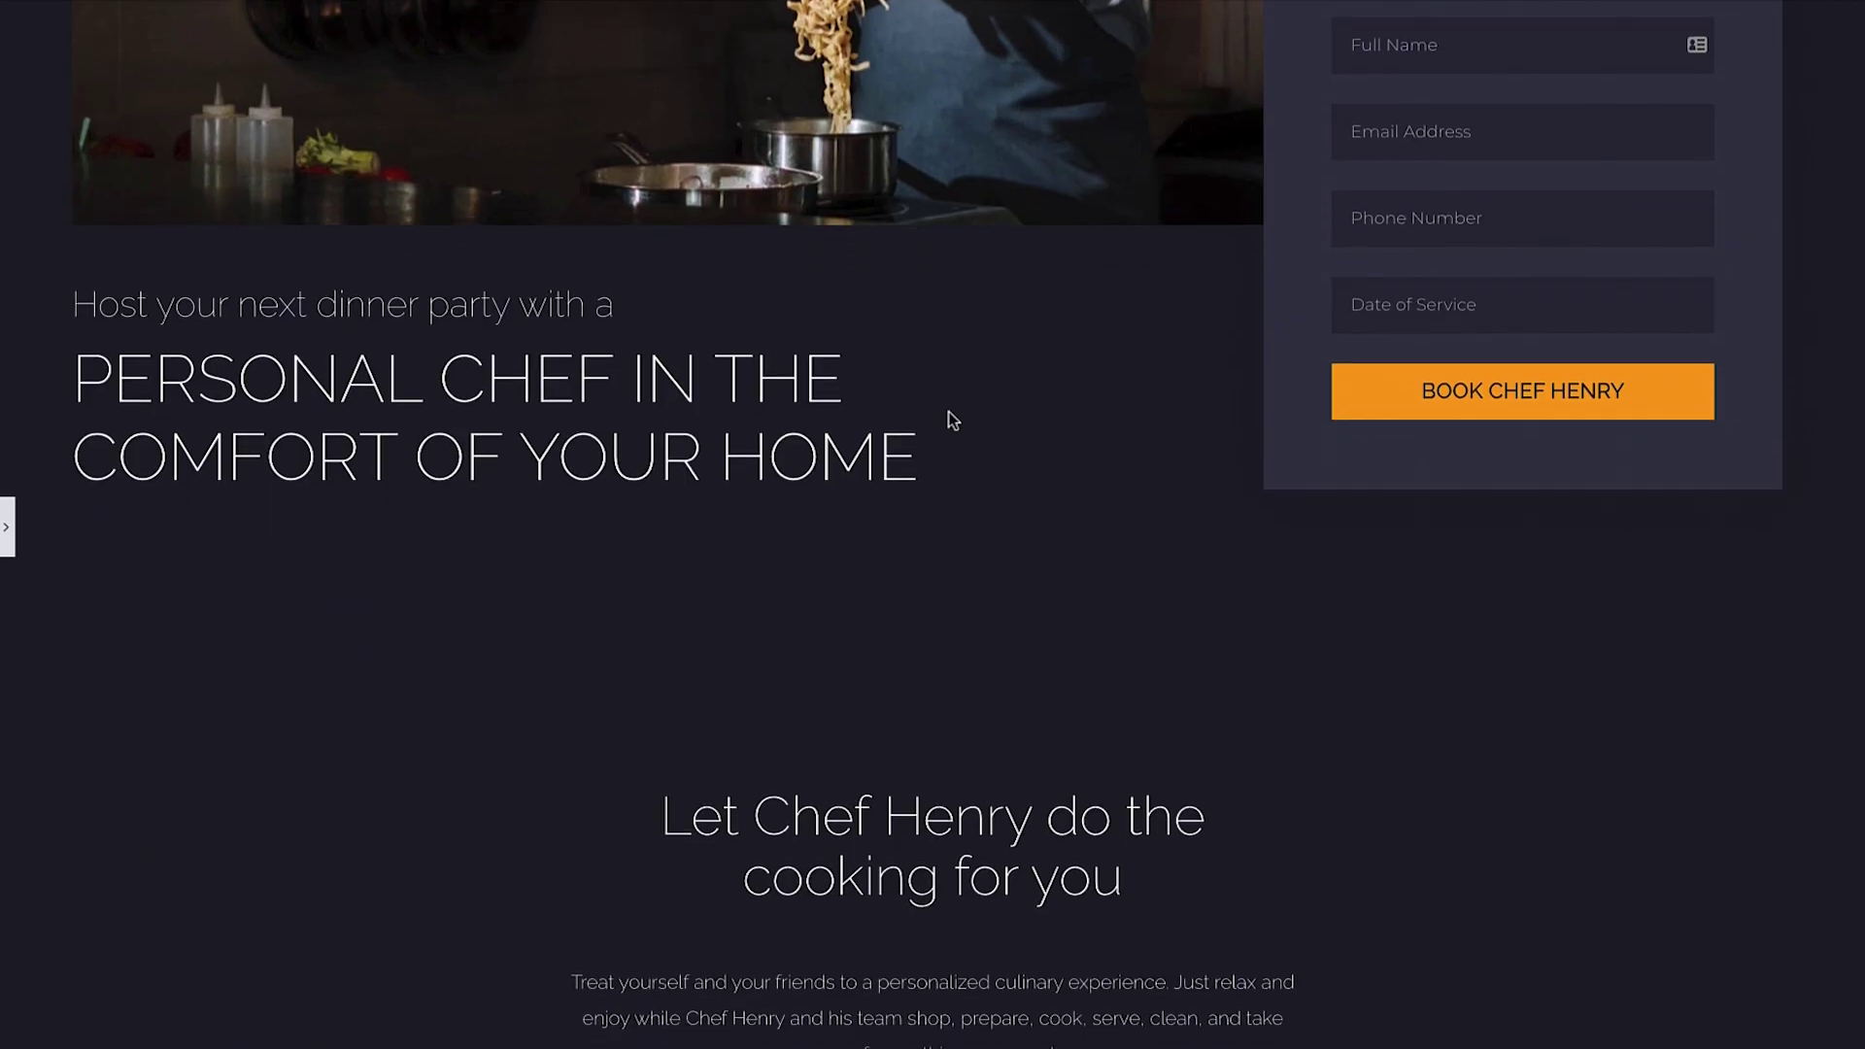
Scroll down the Chef Henry page to the Henry Simmons bio beside the kitchen photo.
scroll(948, 411, "down", 6)
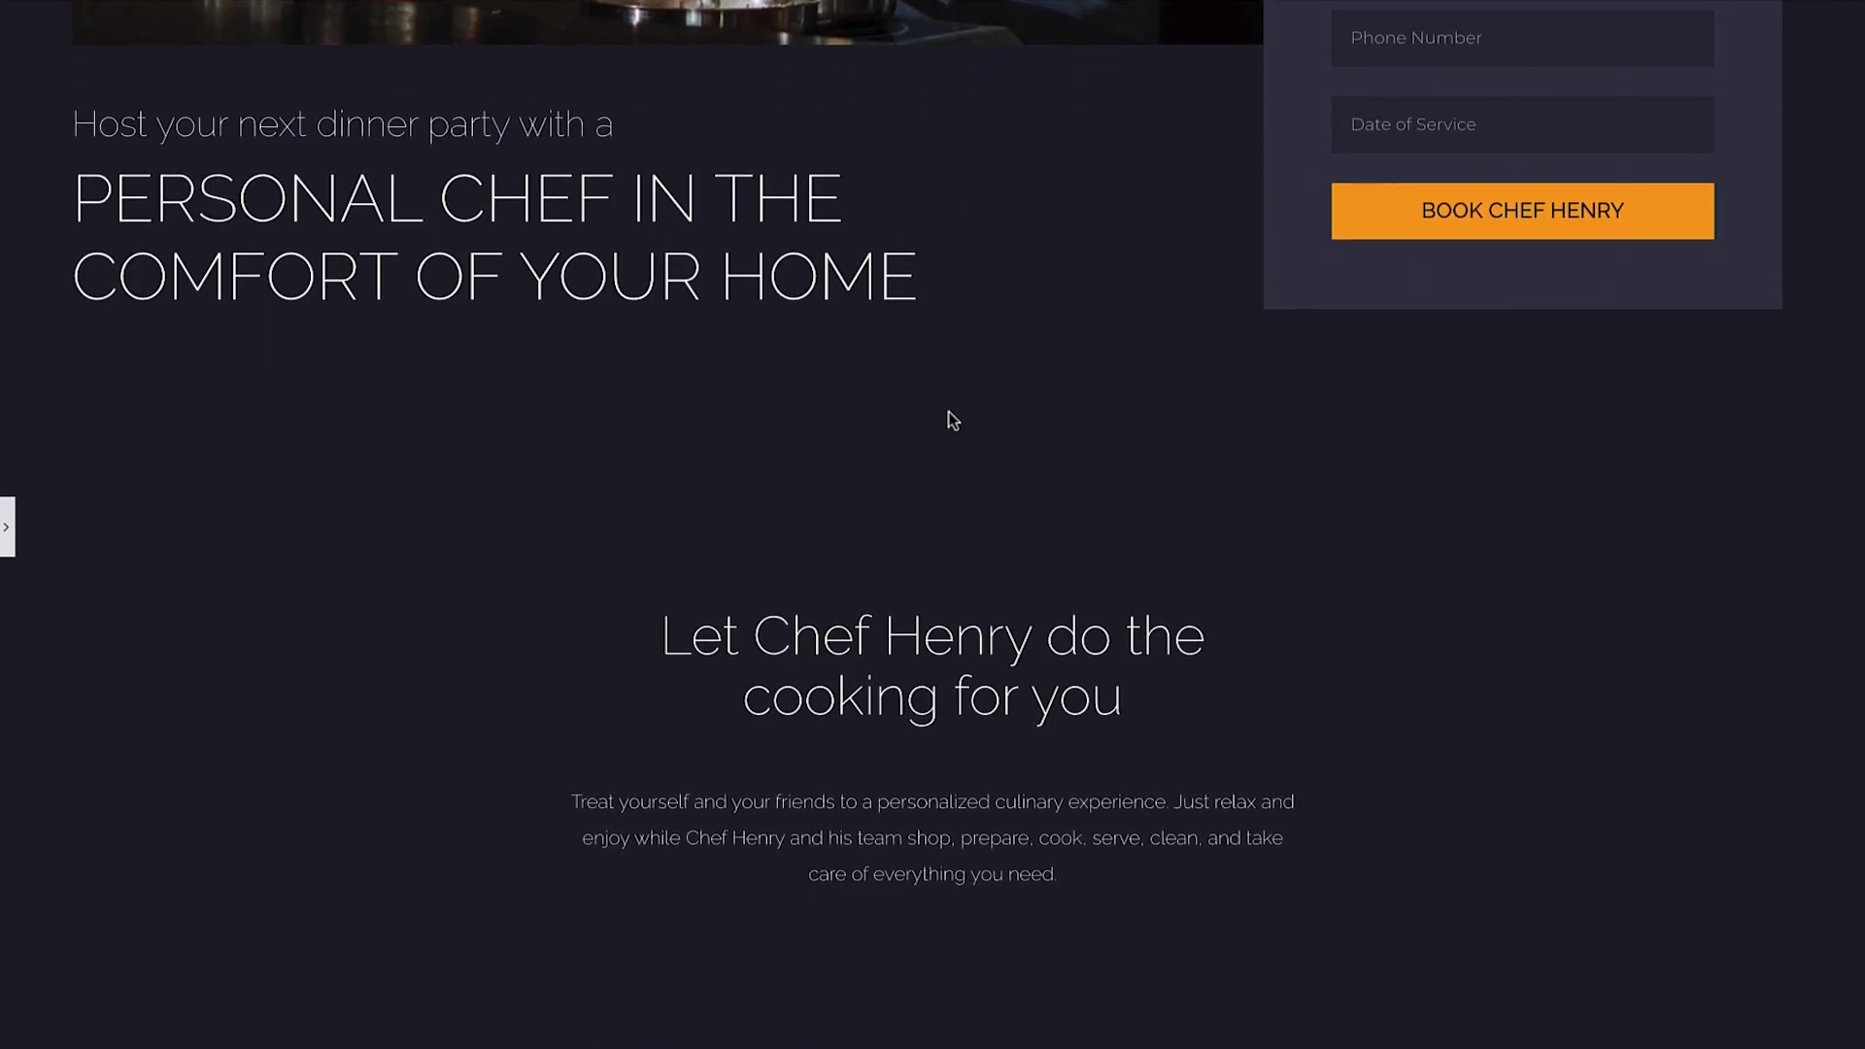
scroll(949, 411, "down", 7)
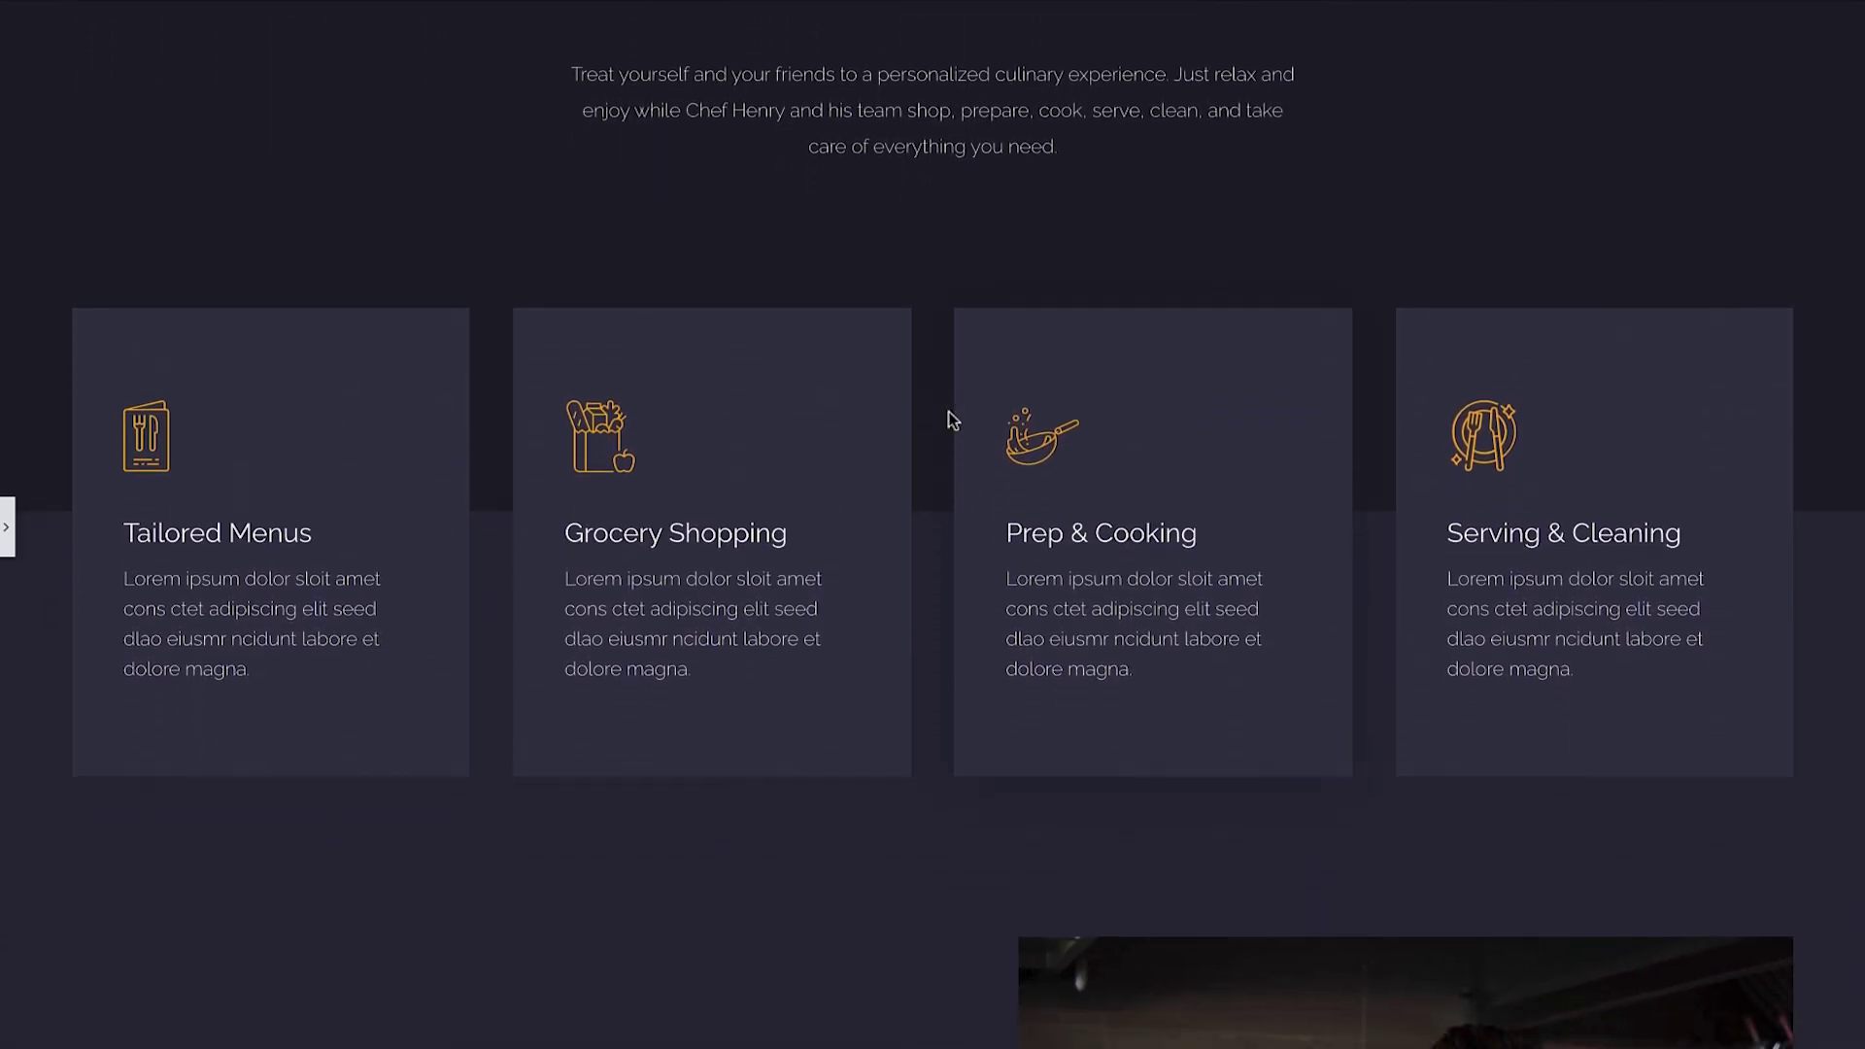
scroll(950, 418, "down", 6)
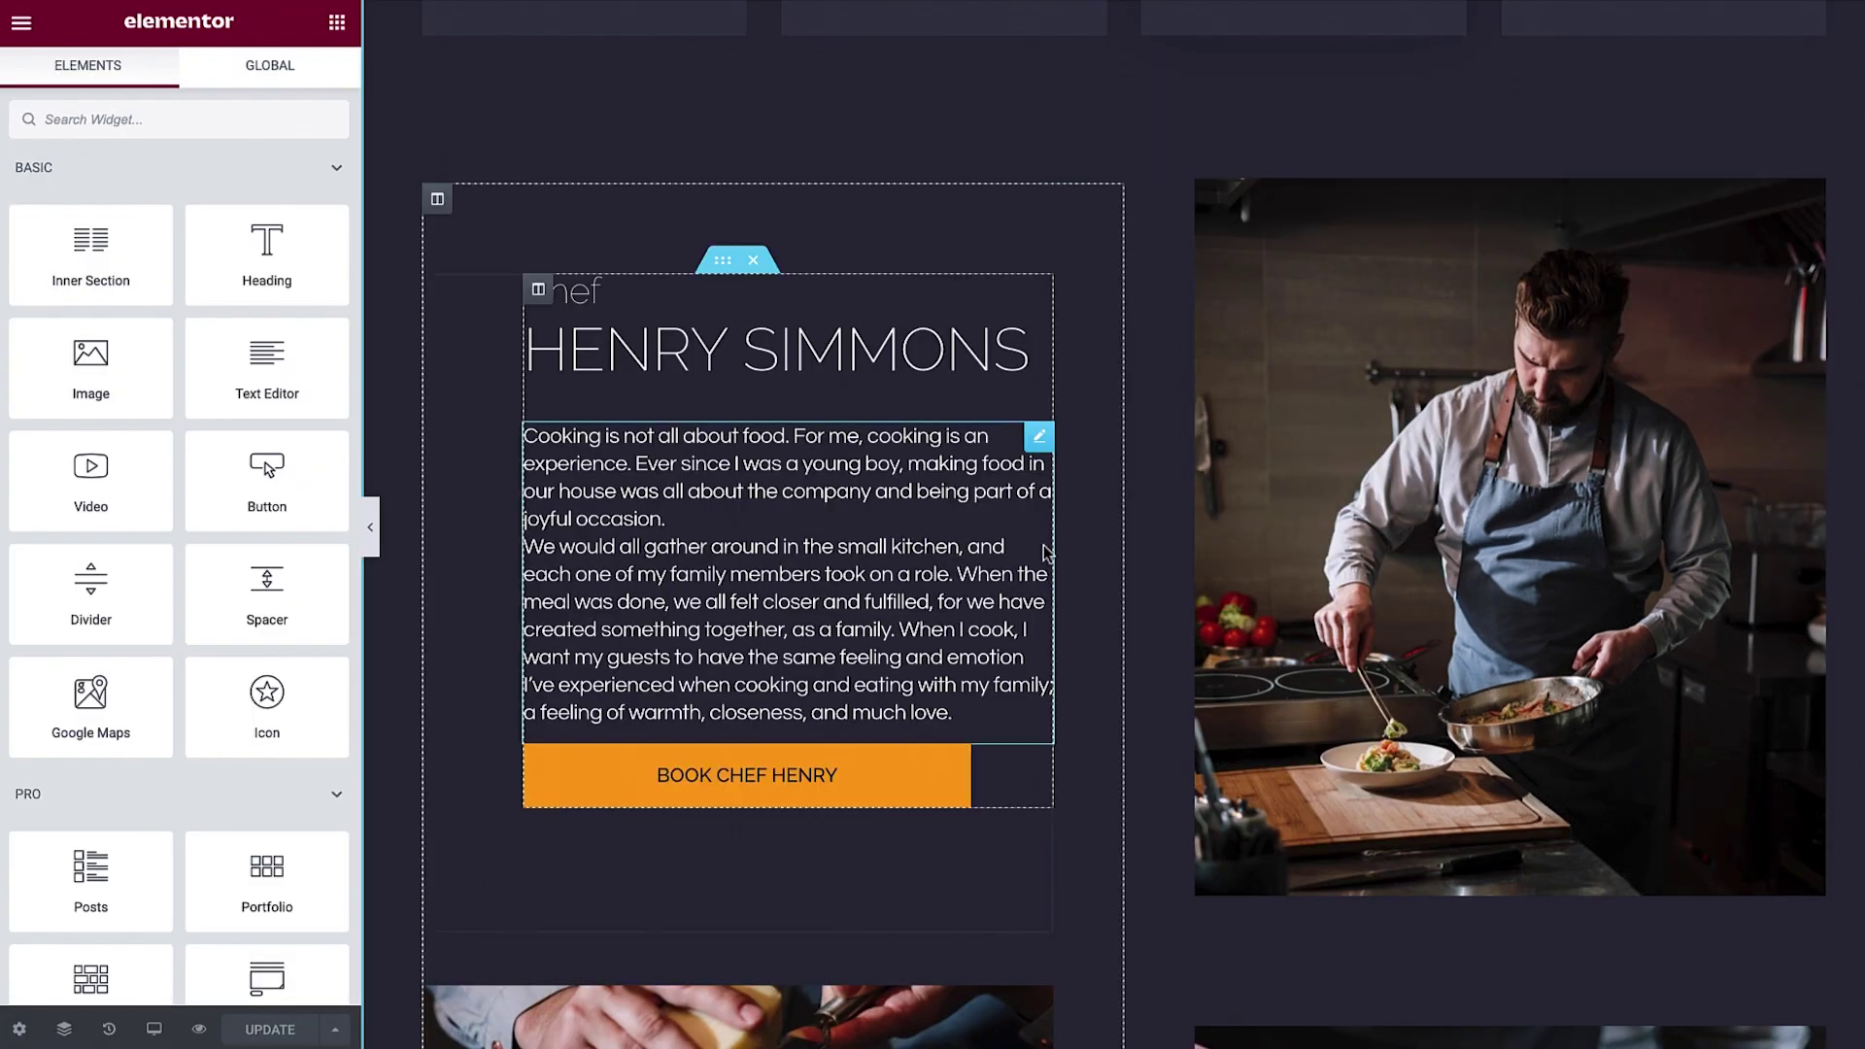
Turn on Drop Cap for the Henry Simmons bio text and show its Style settings.
left_click(1041, 437)
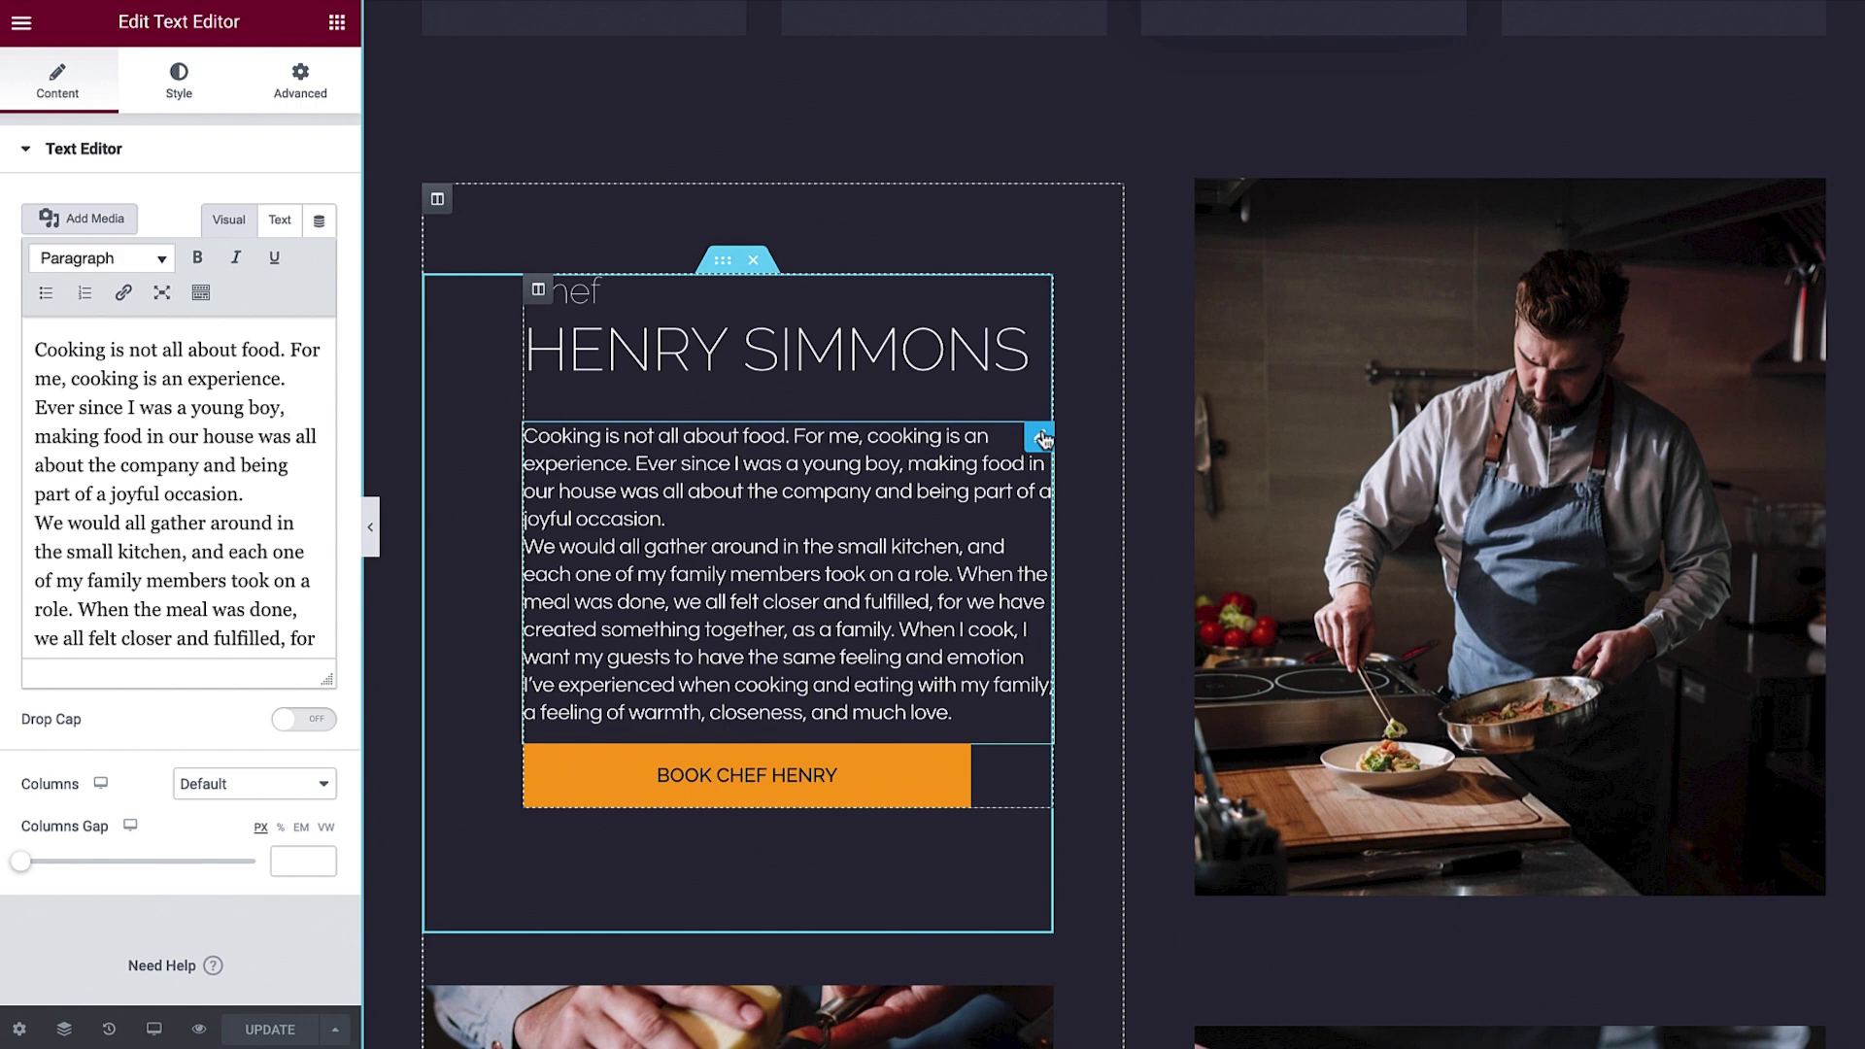
left_click(328, 720)
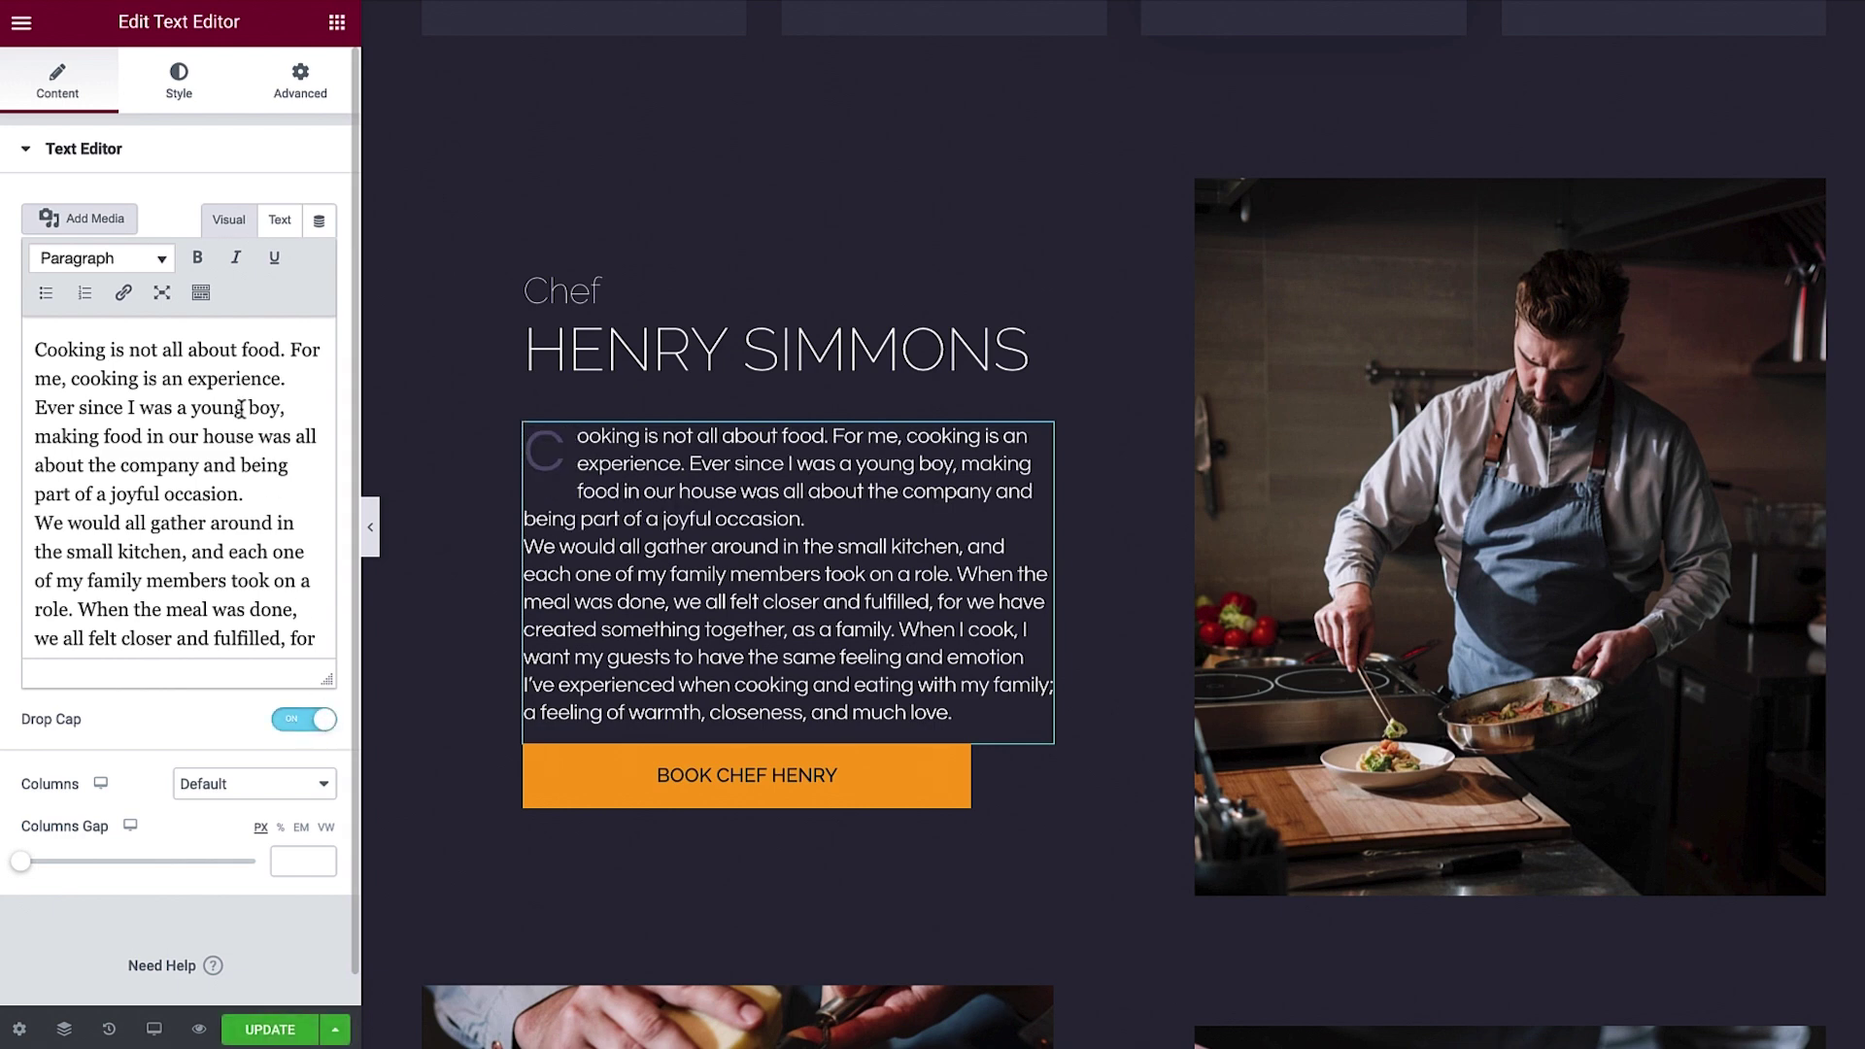
left_click(183, 103)
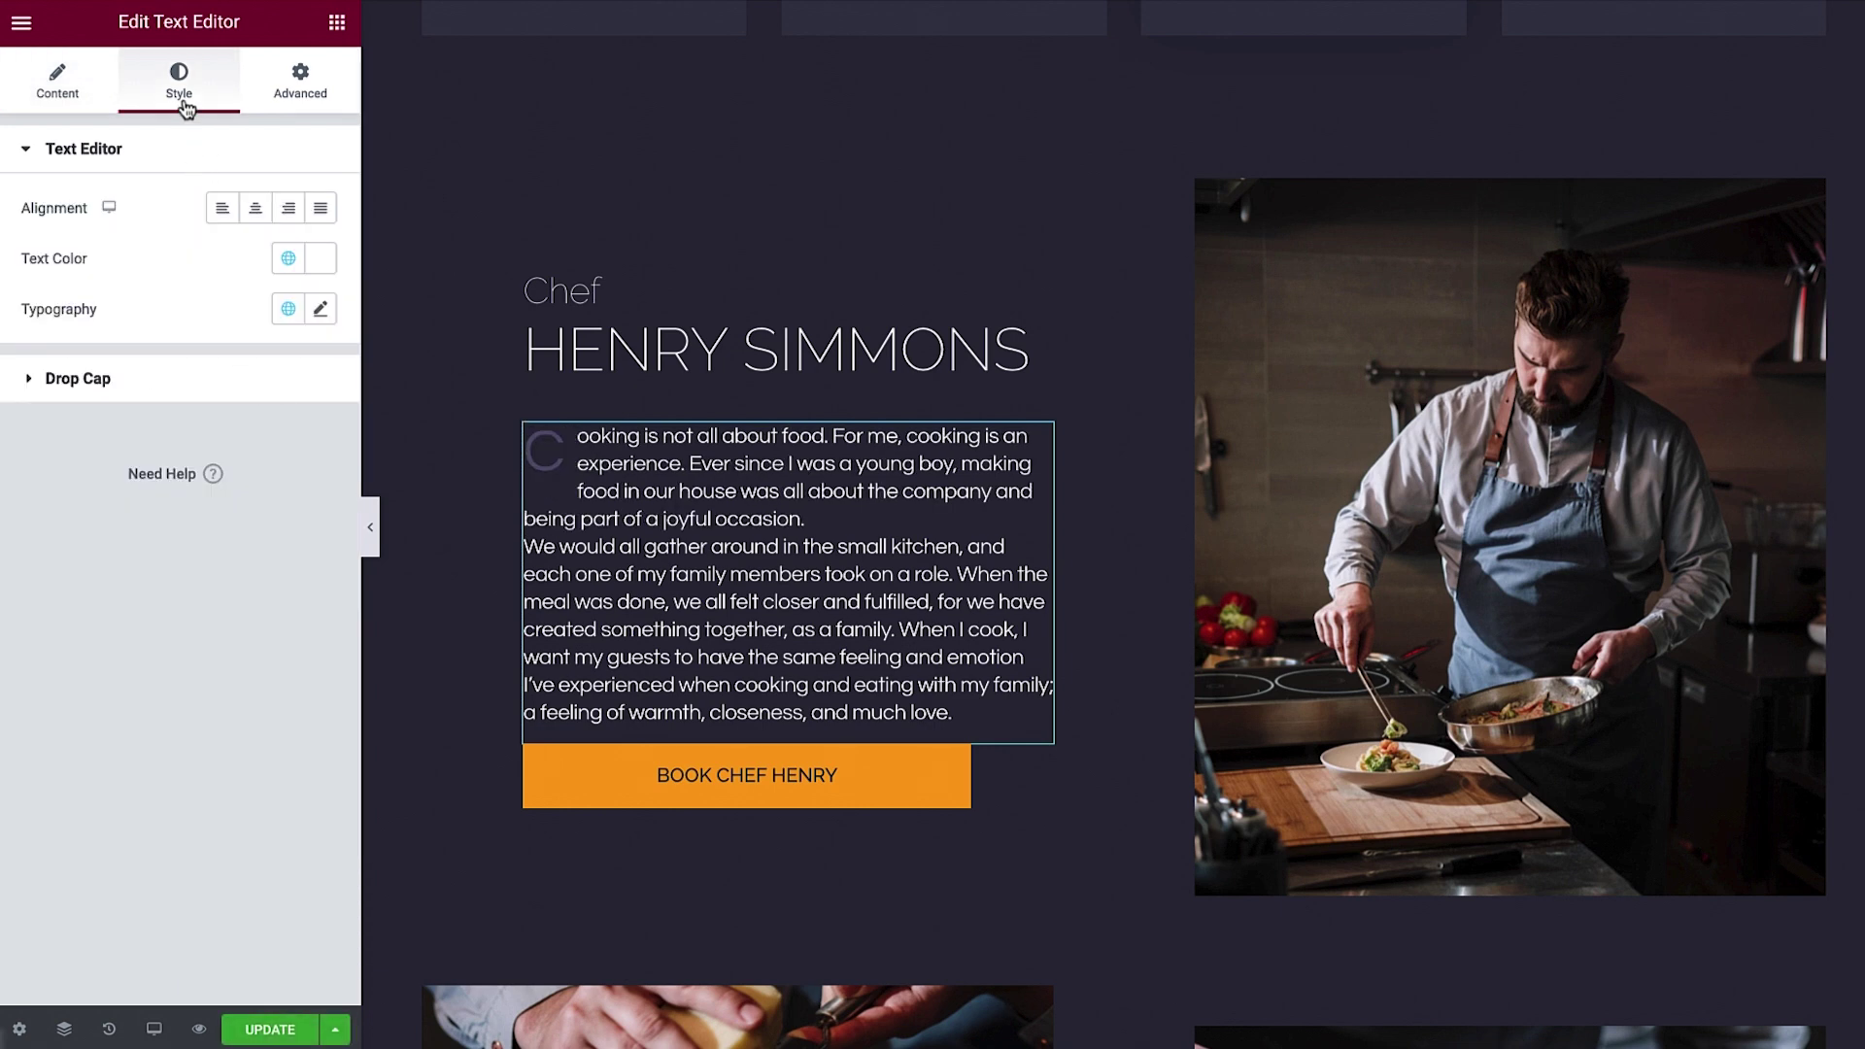
Set the Drop Cap view to Framed.
left_click(254, 379)
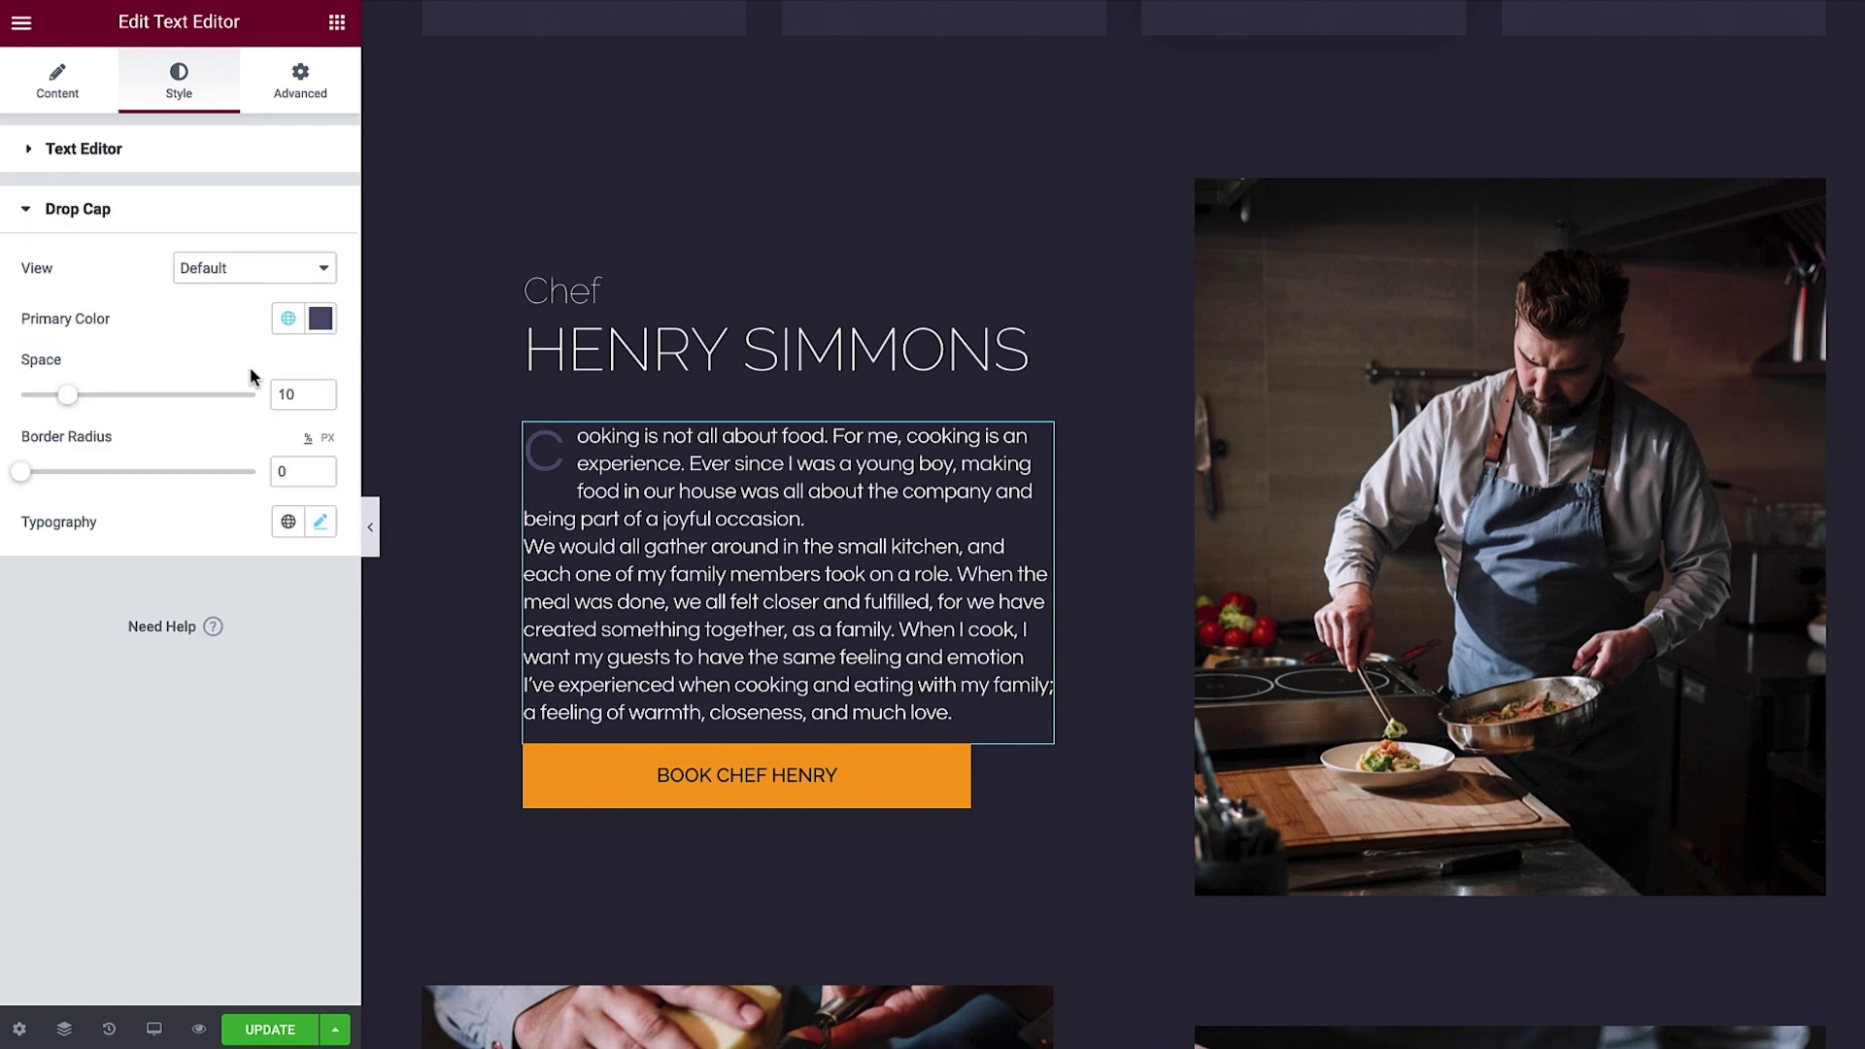
left_click(305, 278)
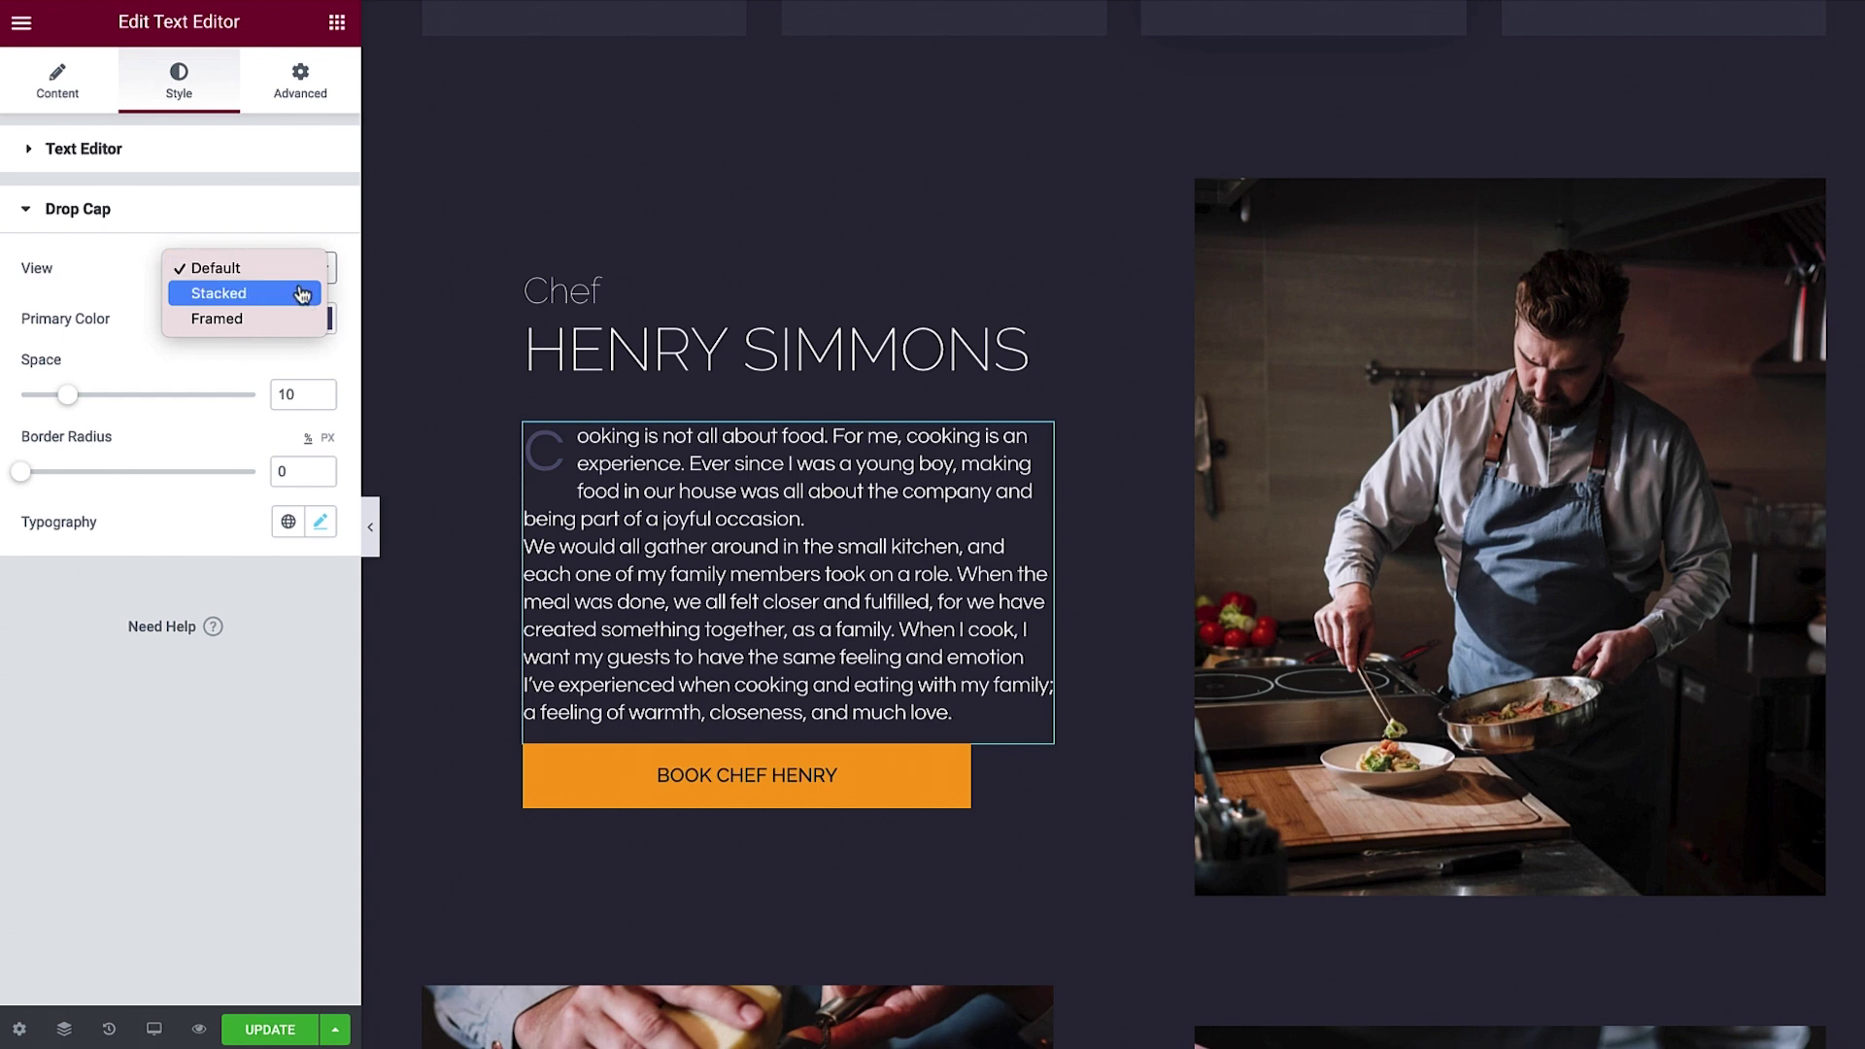
left_click(303, 294)
left_click(300, 280)
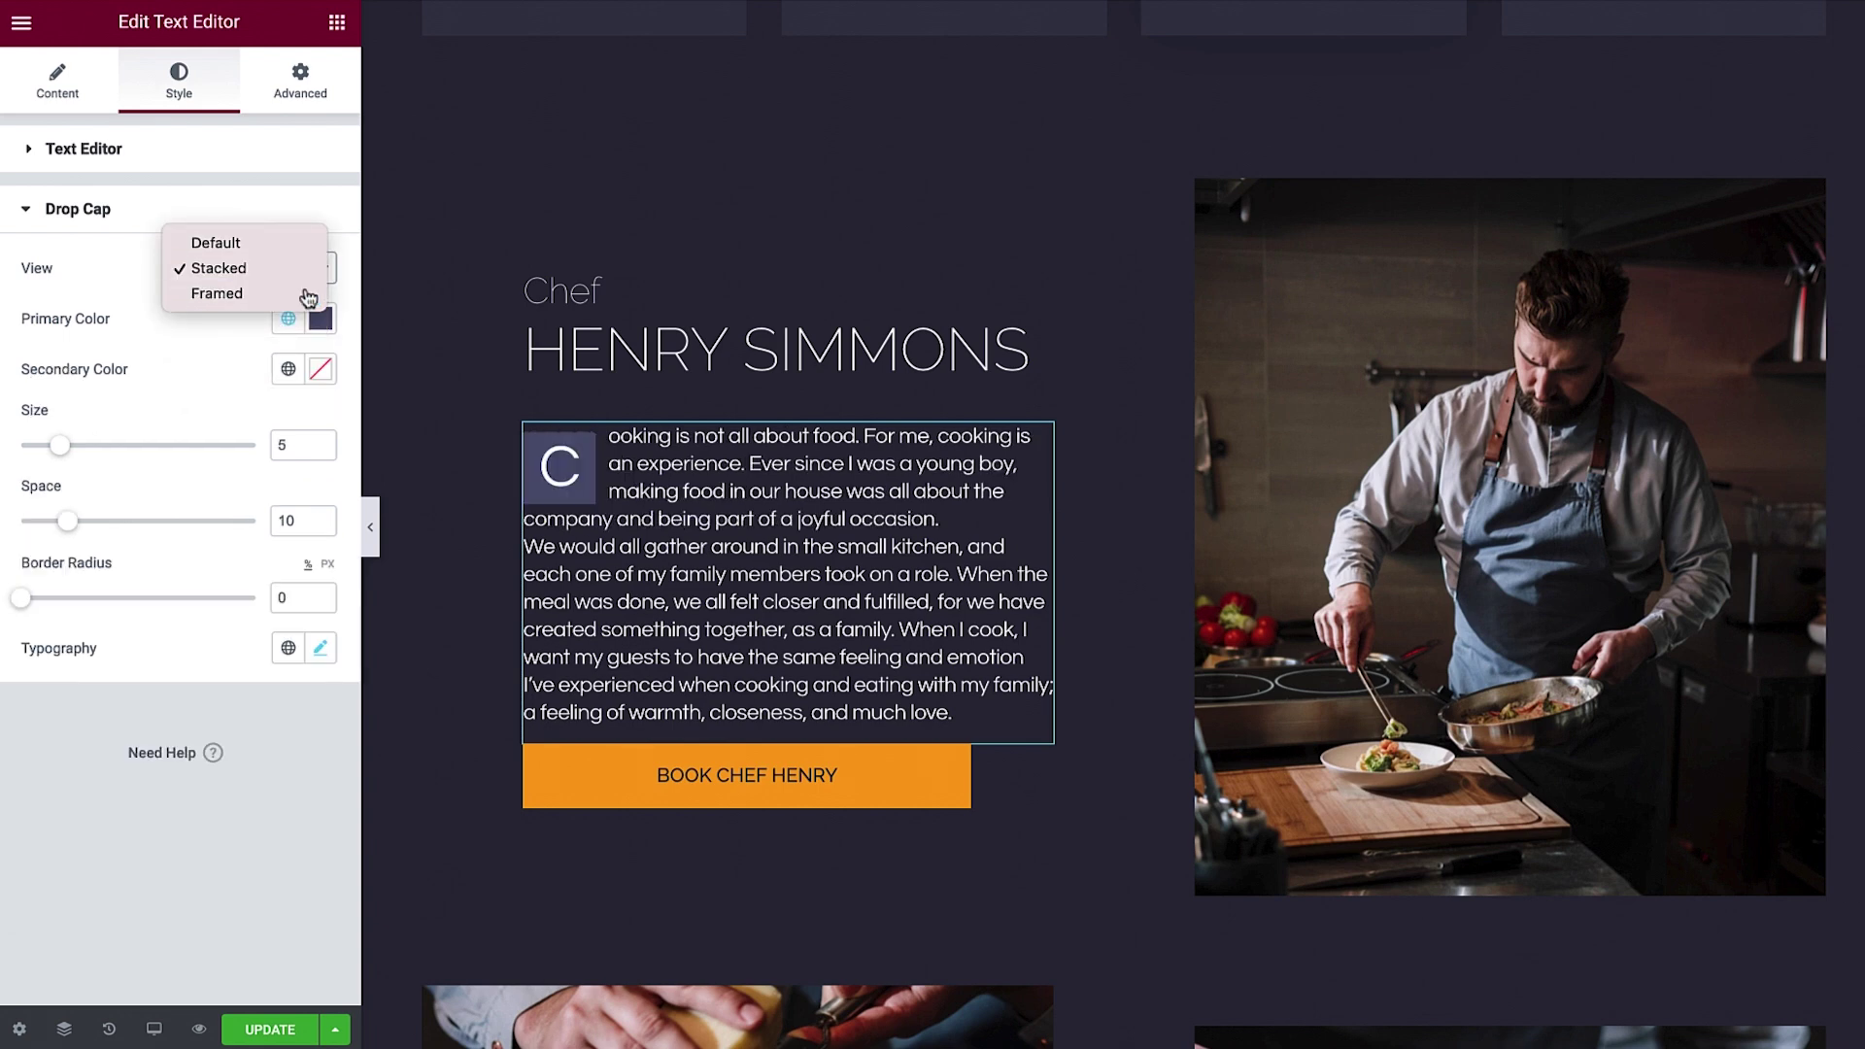
left_click(307, 294)
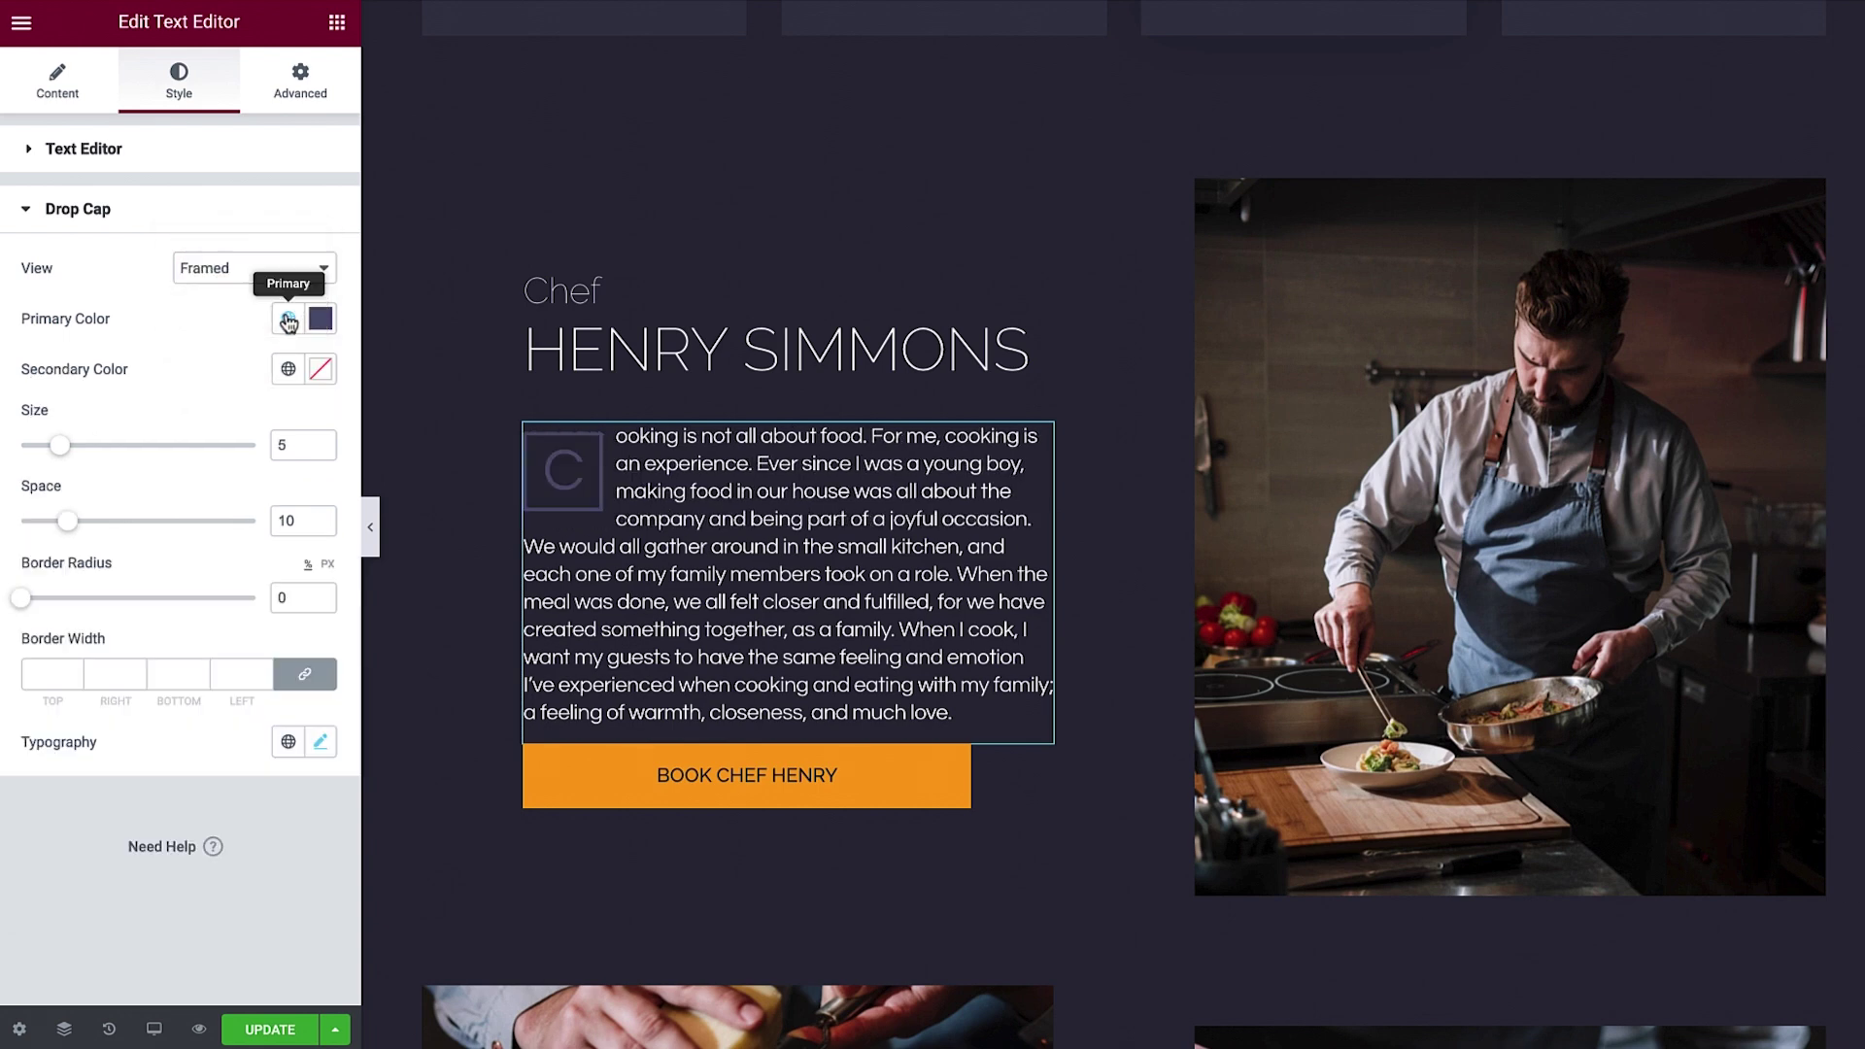
Make the drop cap's primary colour the orange Accent and clear its secondary colour.
left_click(288, 318)
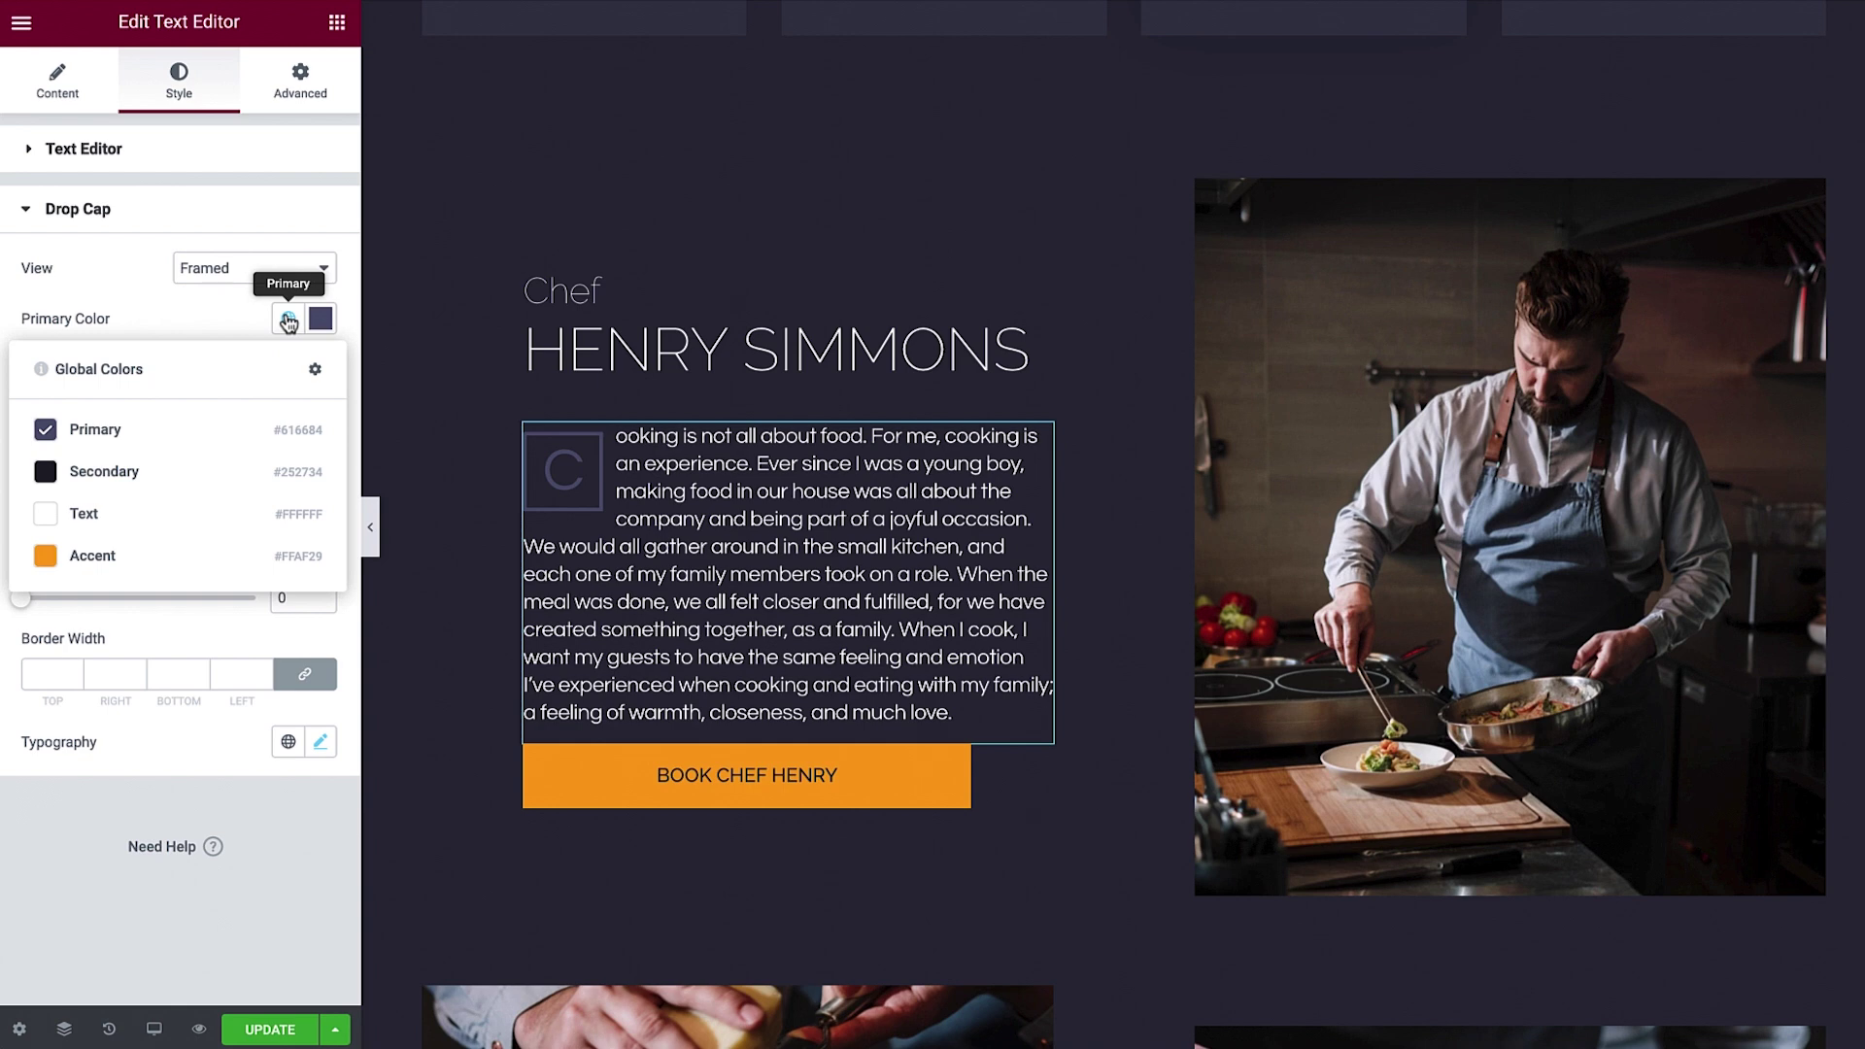
left_click(252, 553)
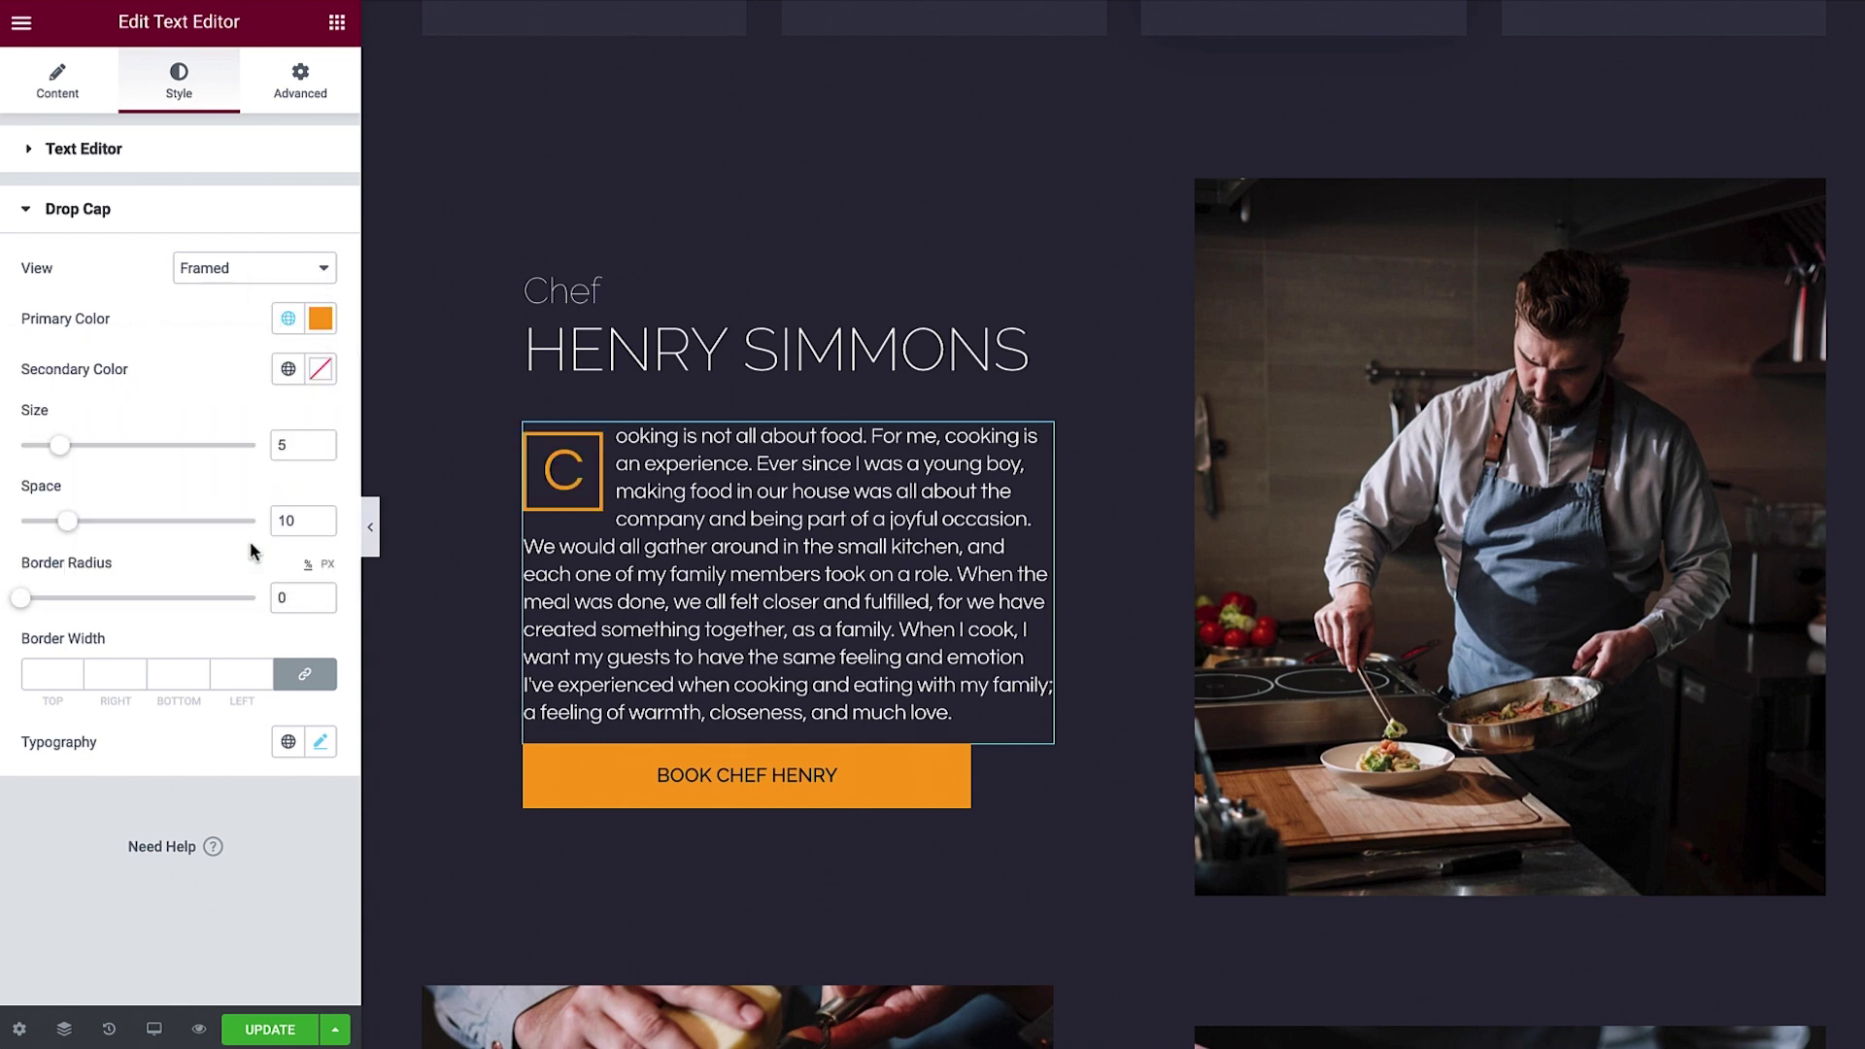
left_click(289, 372)
left_click(202, 562)
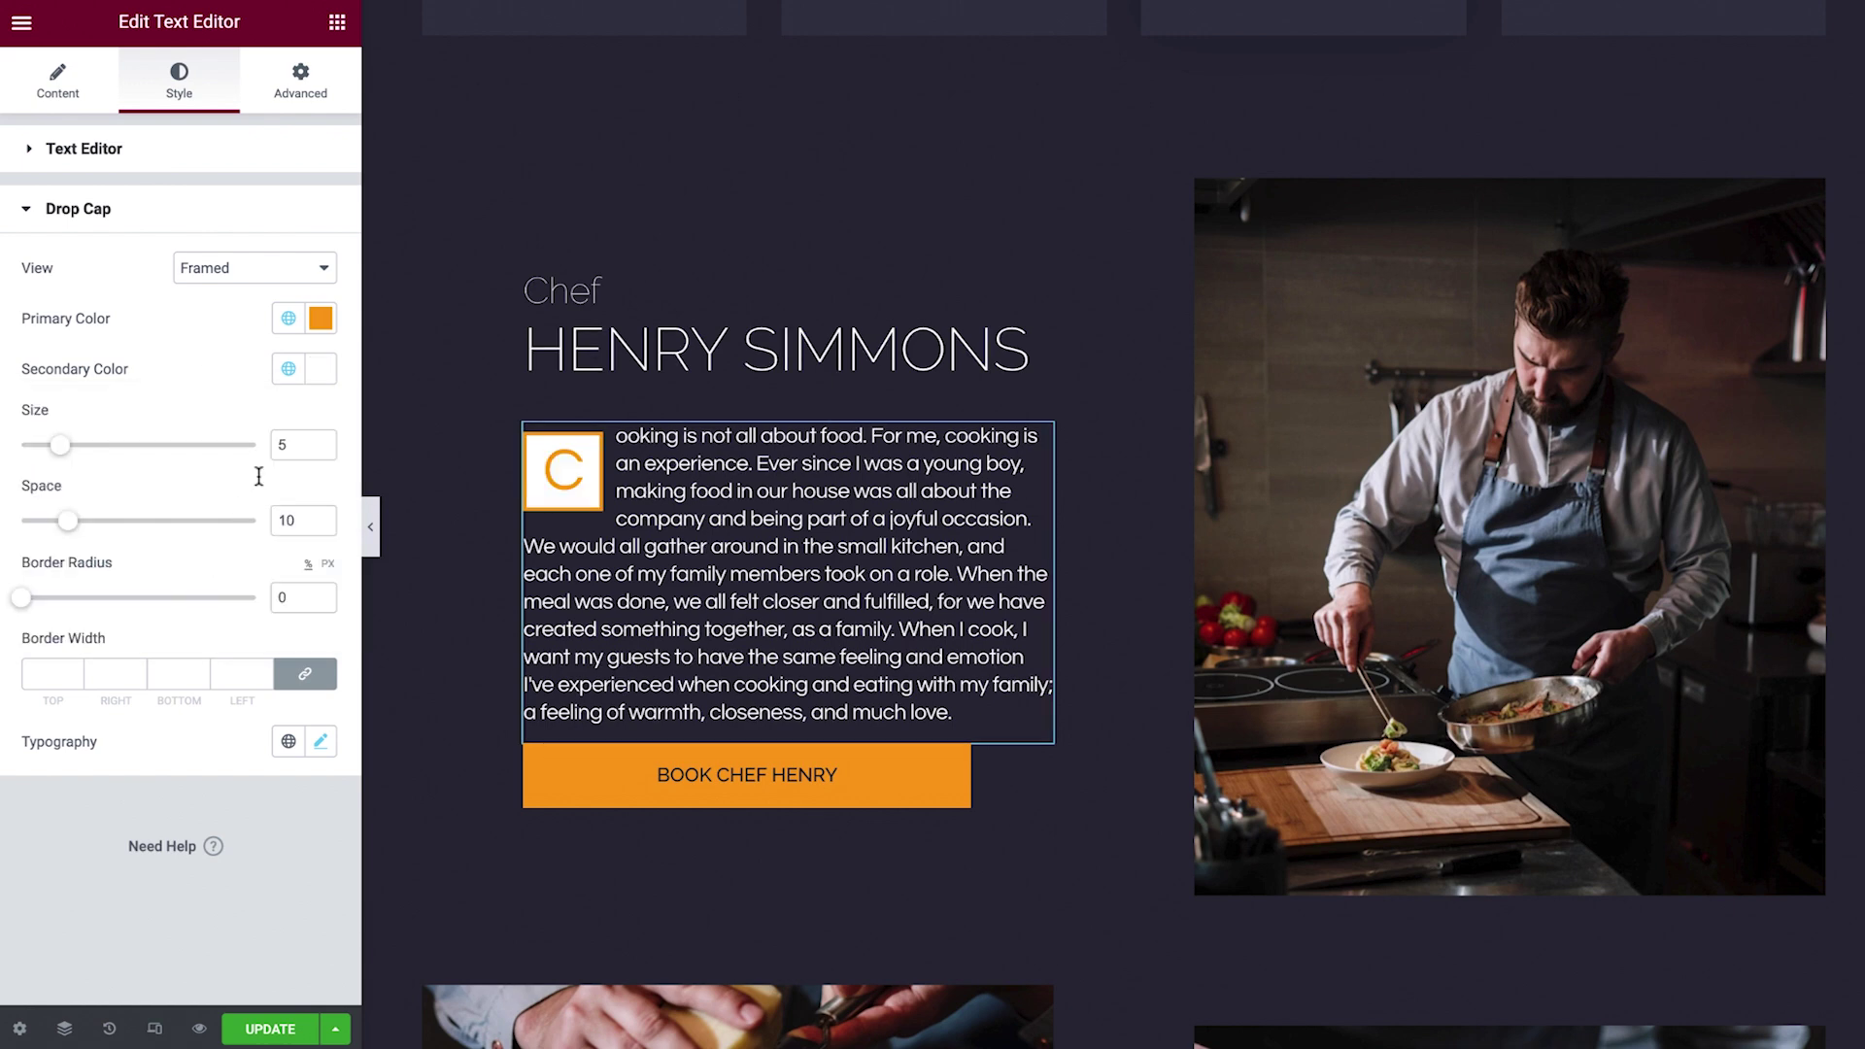
left_click(321, 369)
left_click_drag(188, 594, 342, 695)
left_click(252, 414)
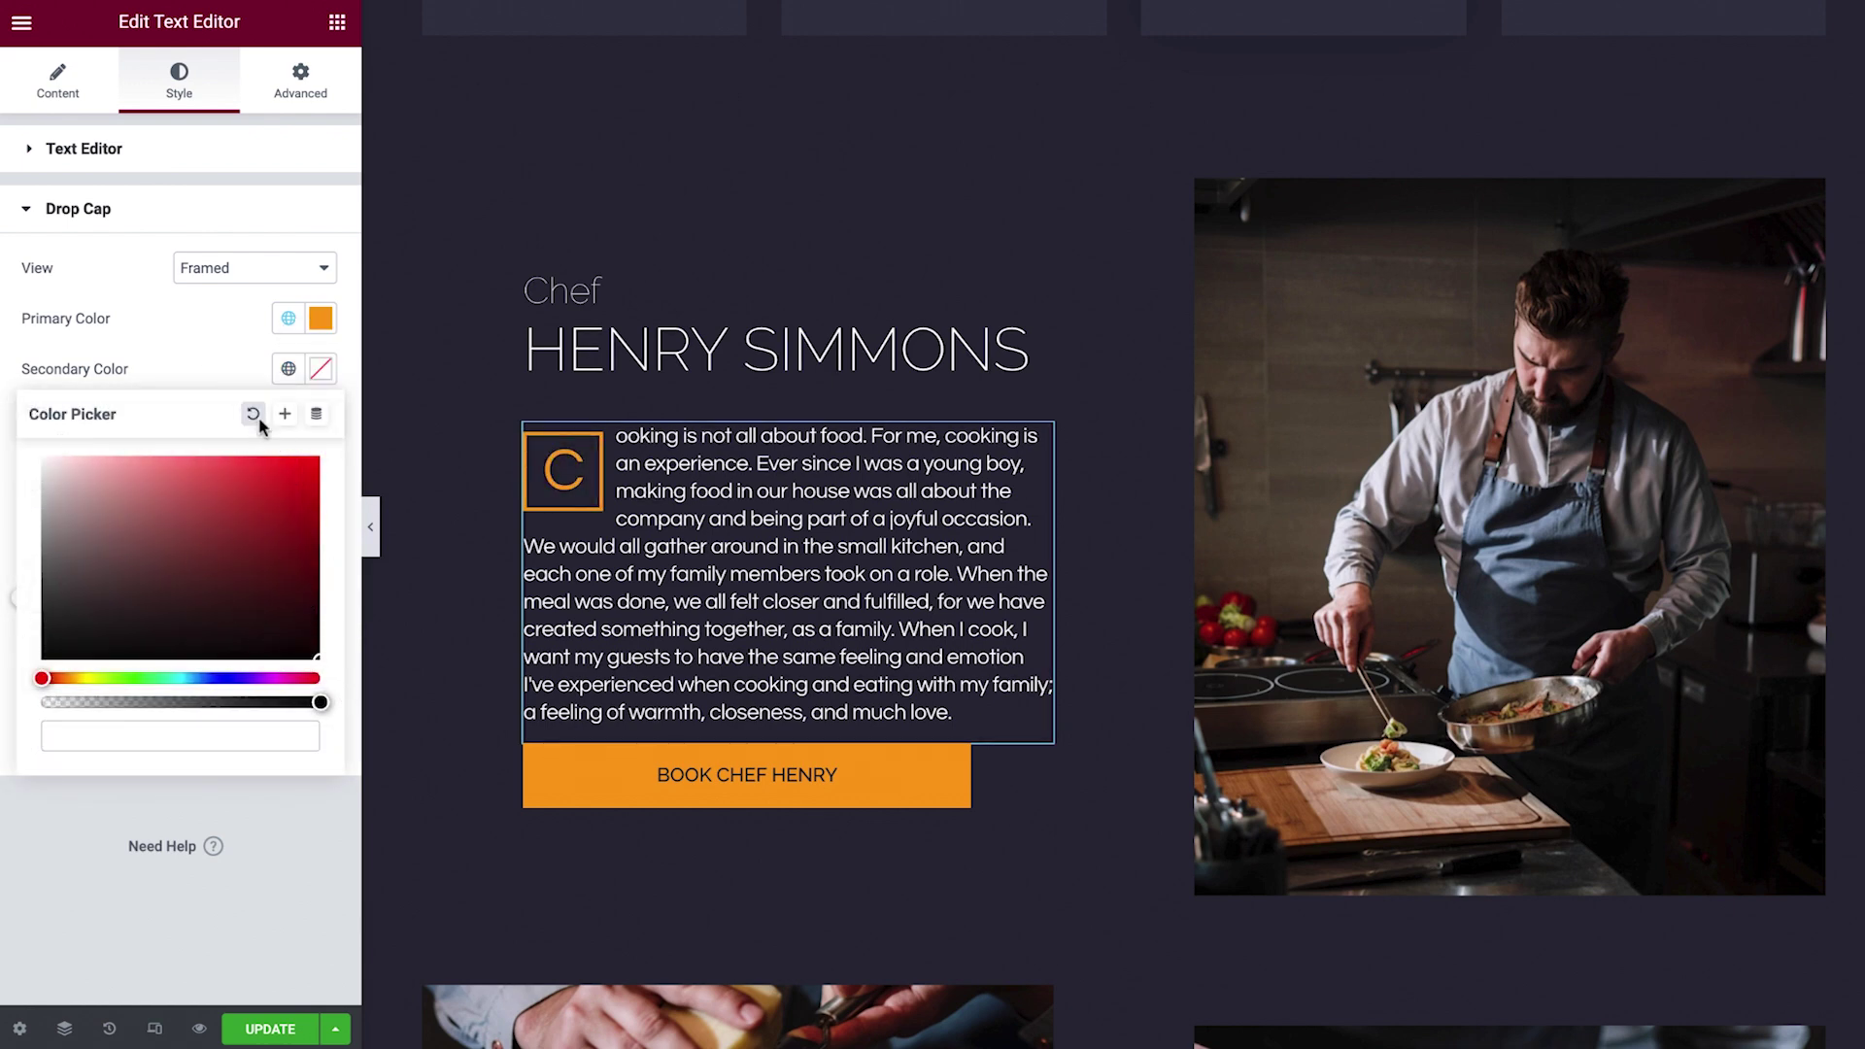
left_click(321, 372)
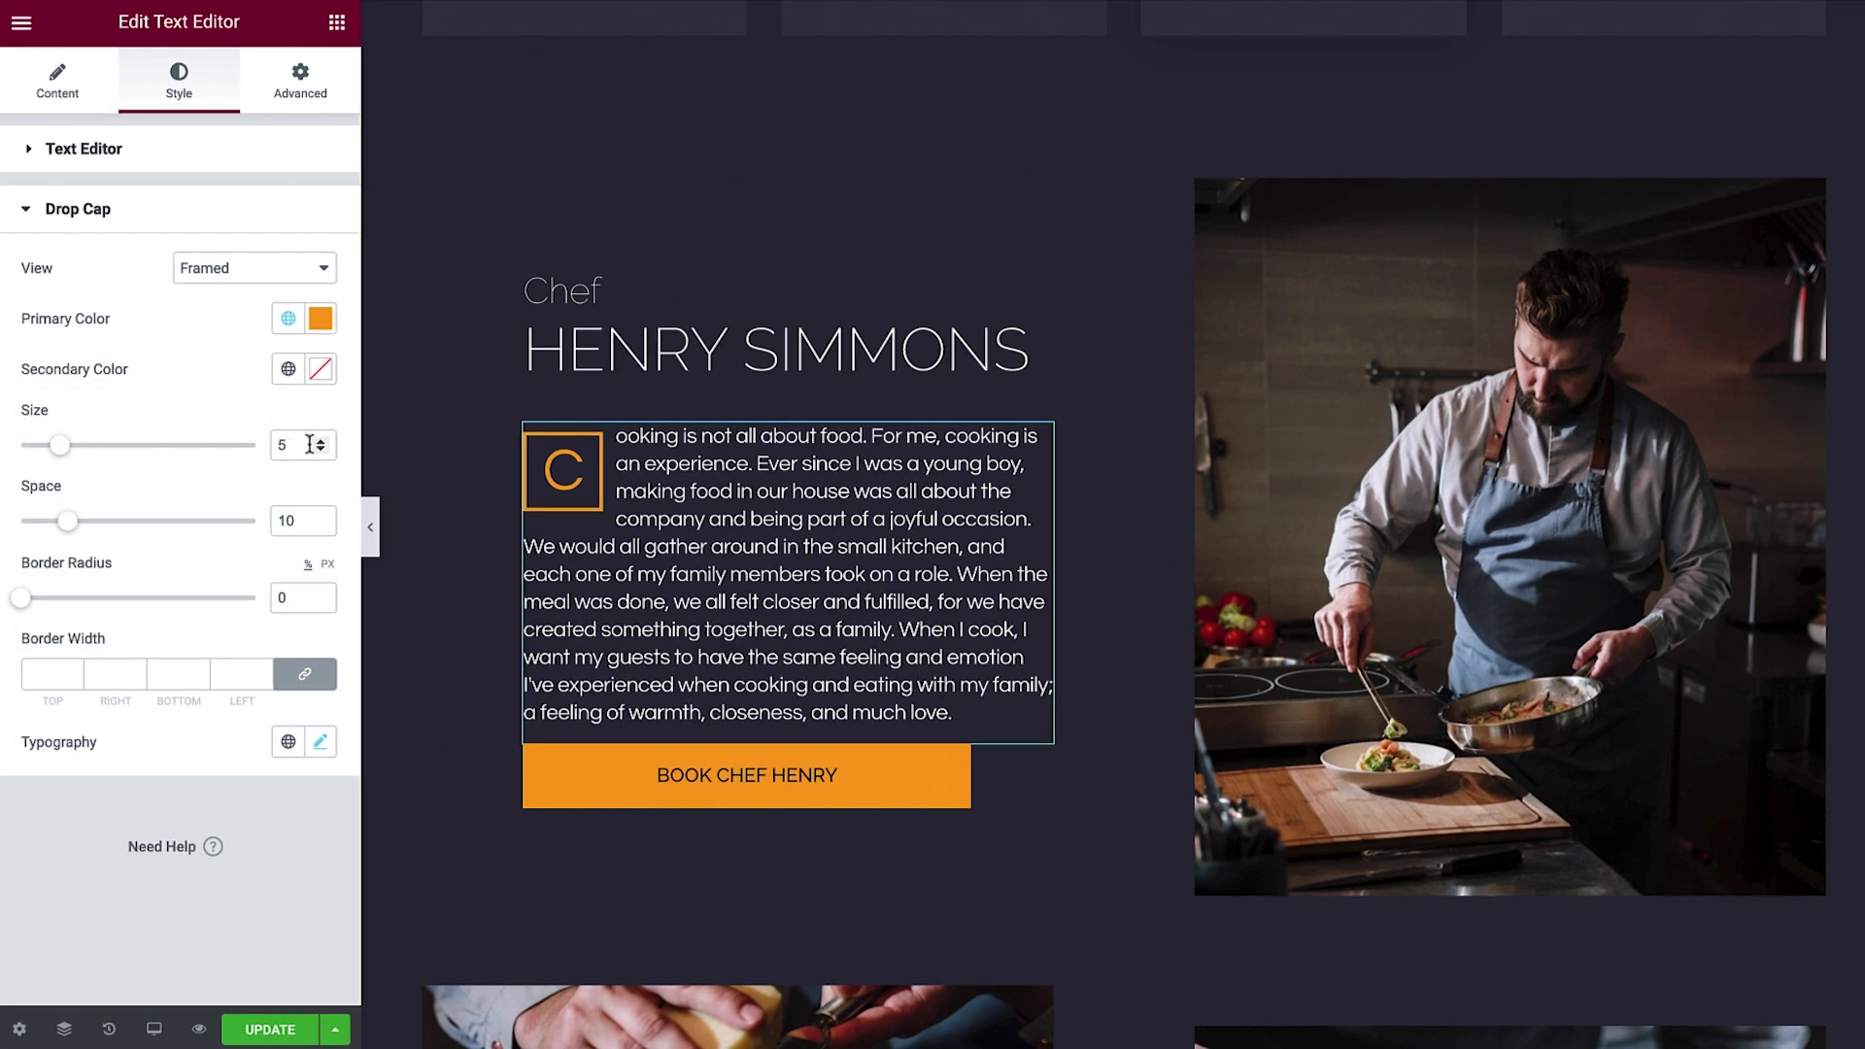
Set the drop cap space to 20 and border width to 4.
double_click(296, 520)
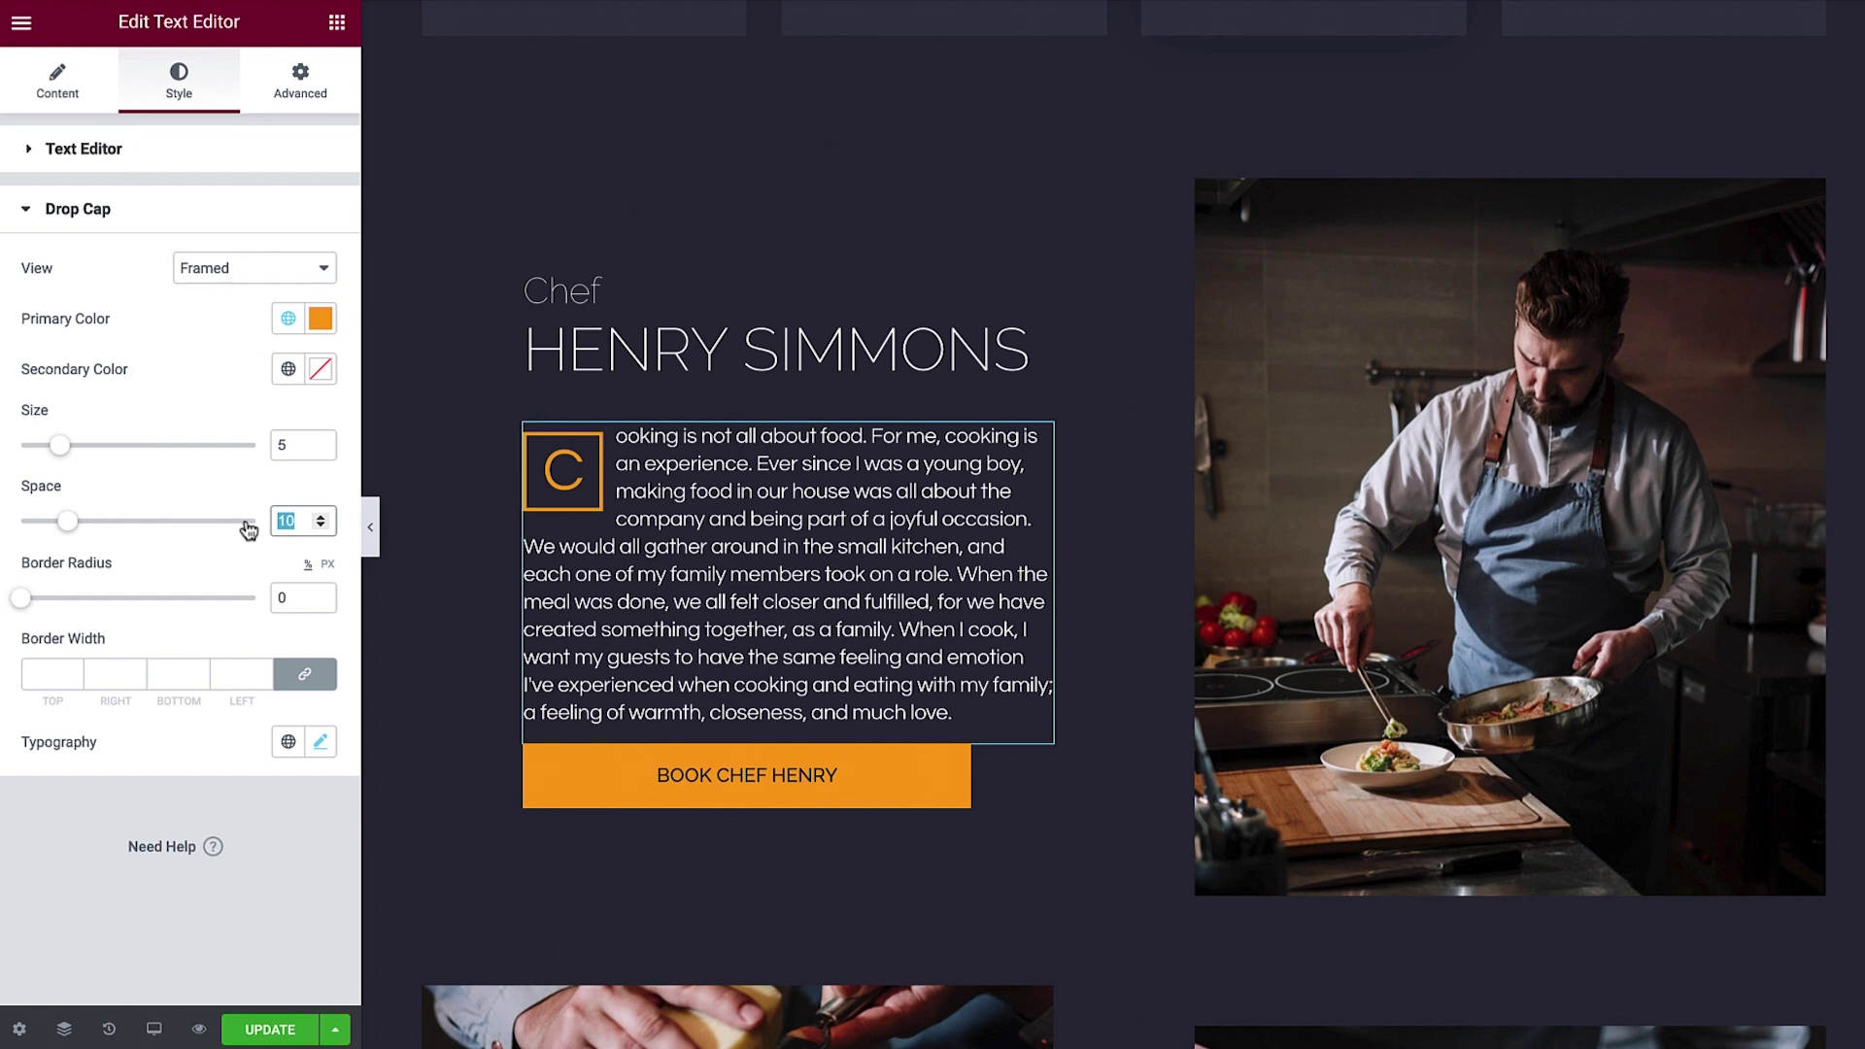
type("20")
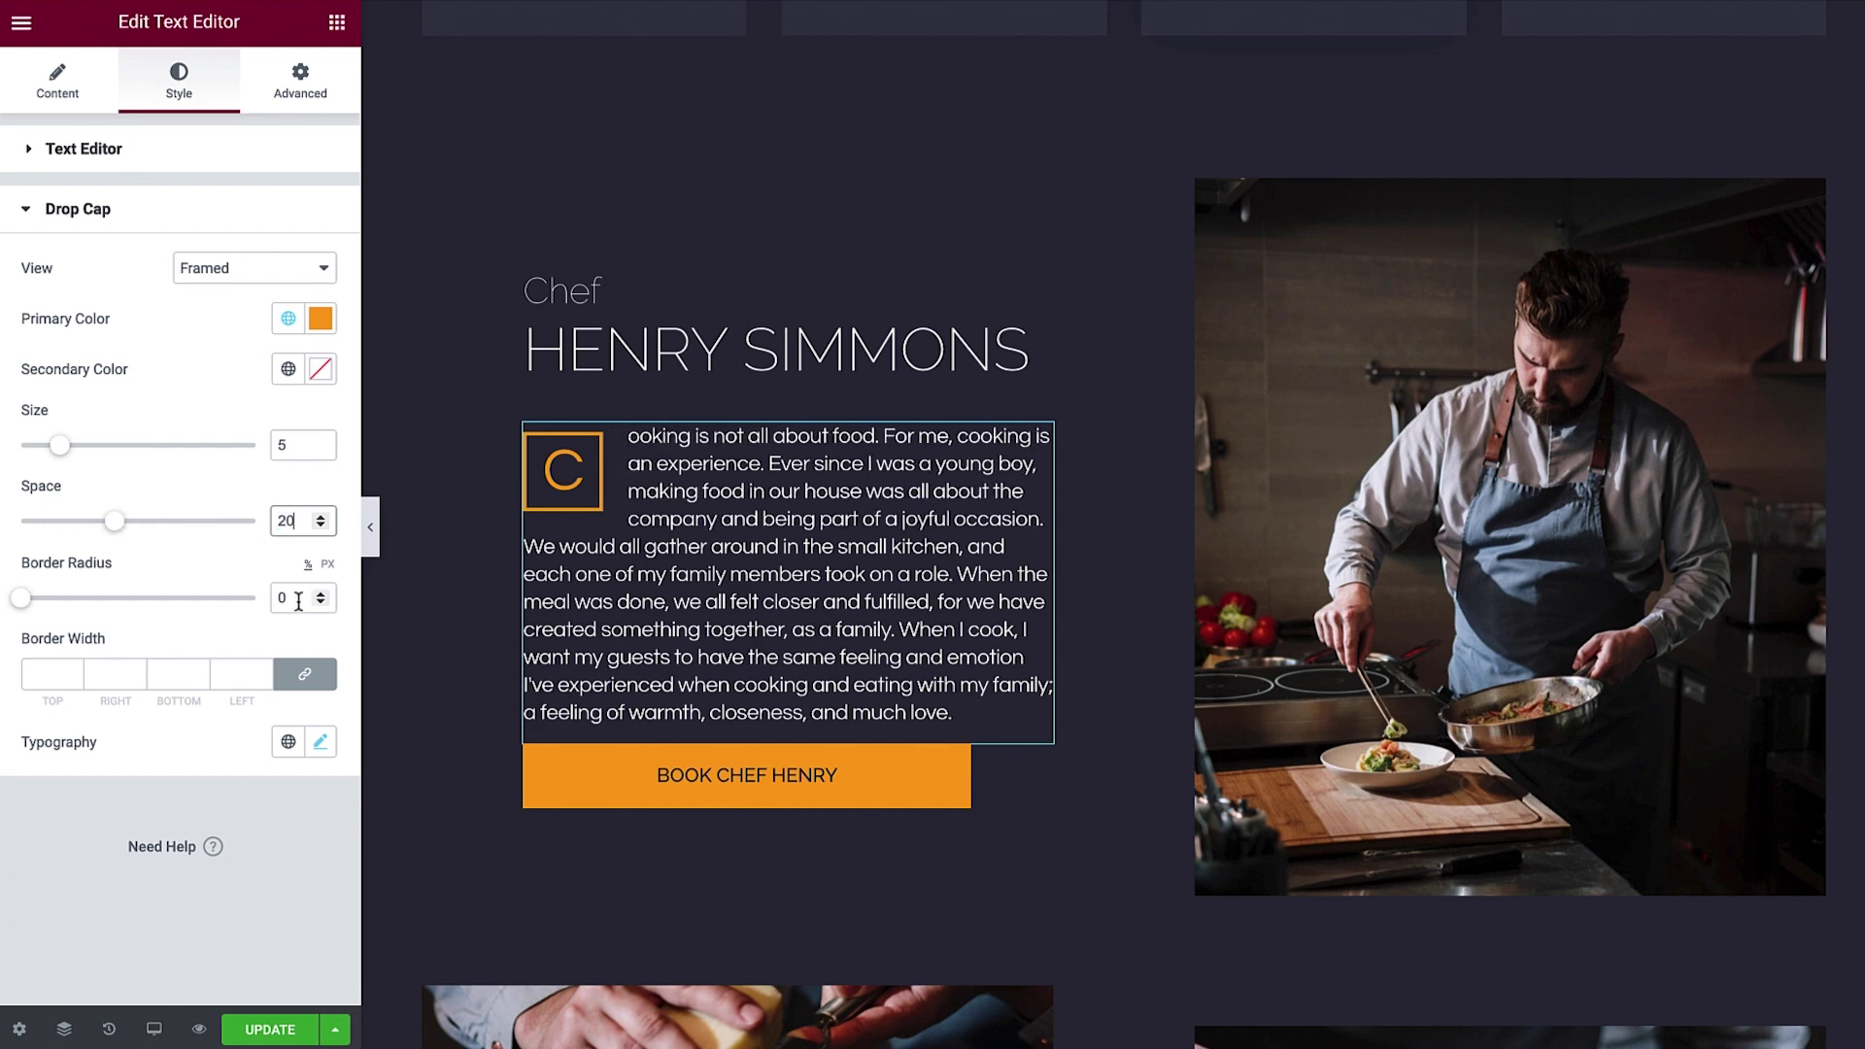
left_click(236, 683)
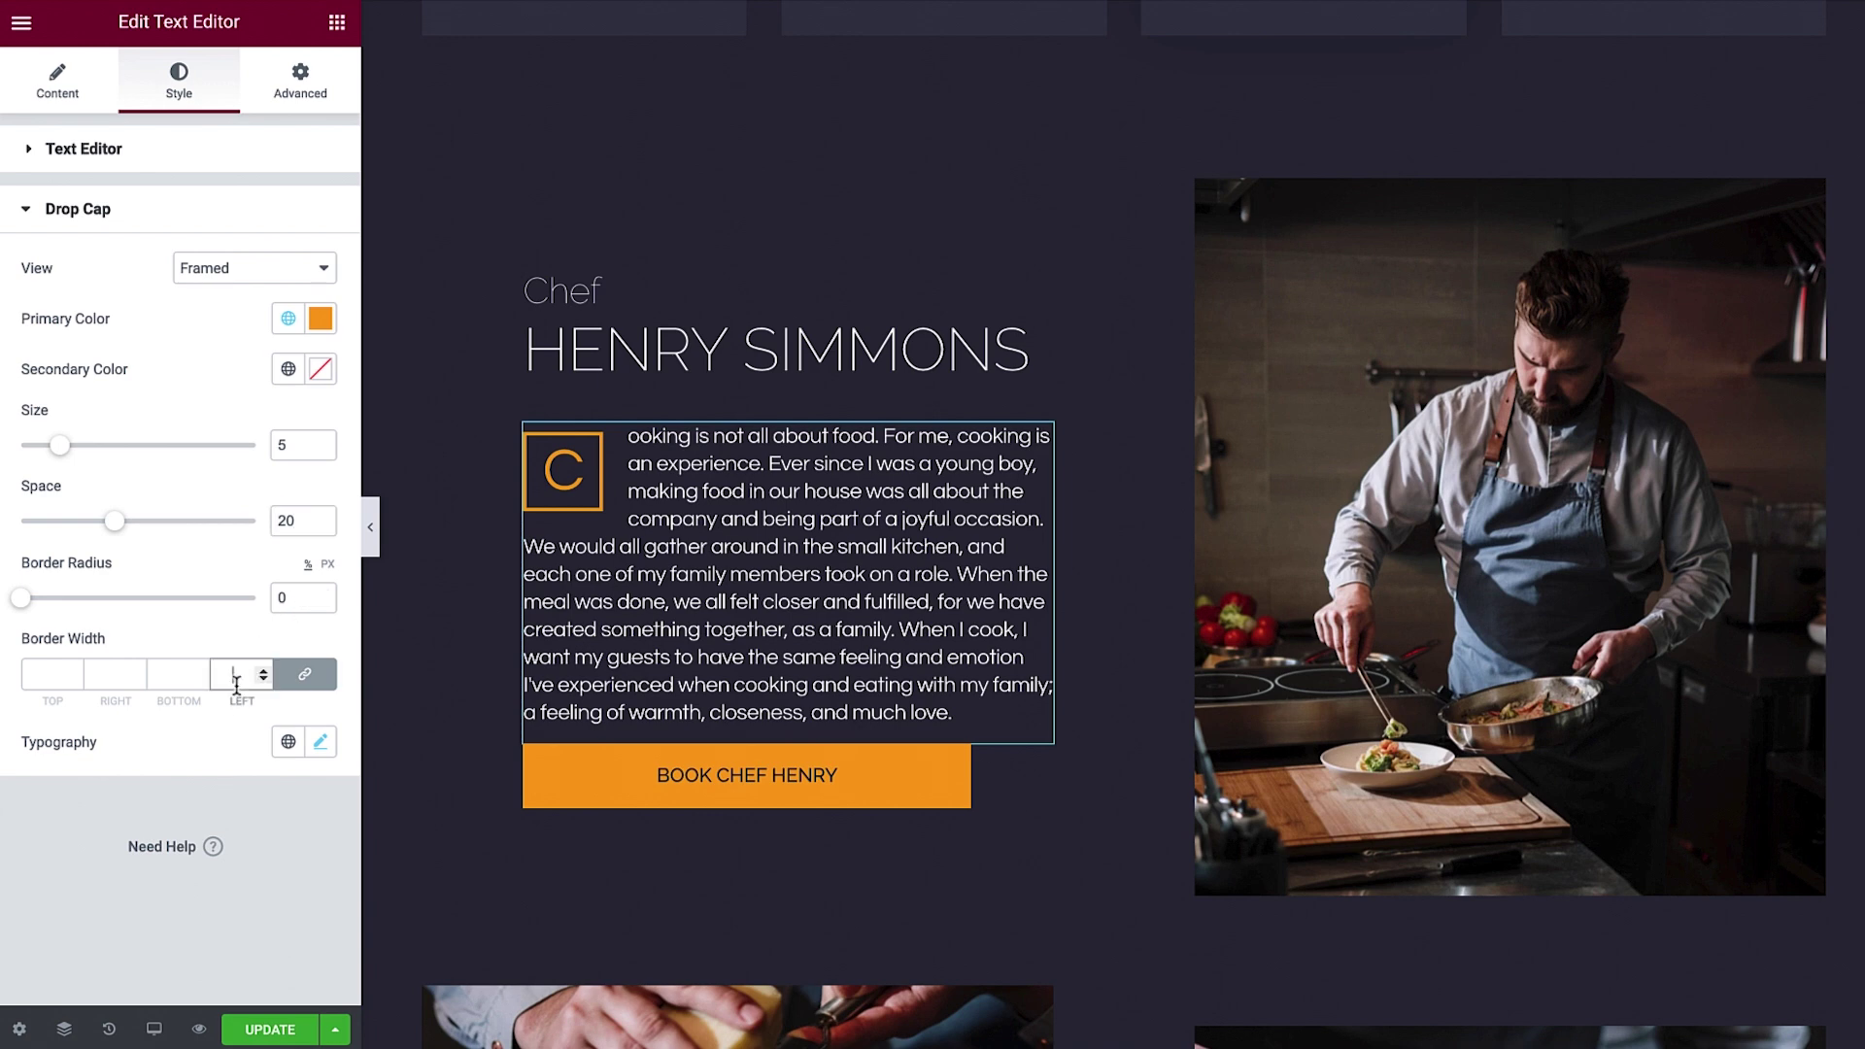
type("10")
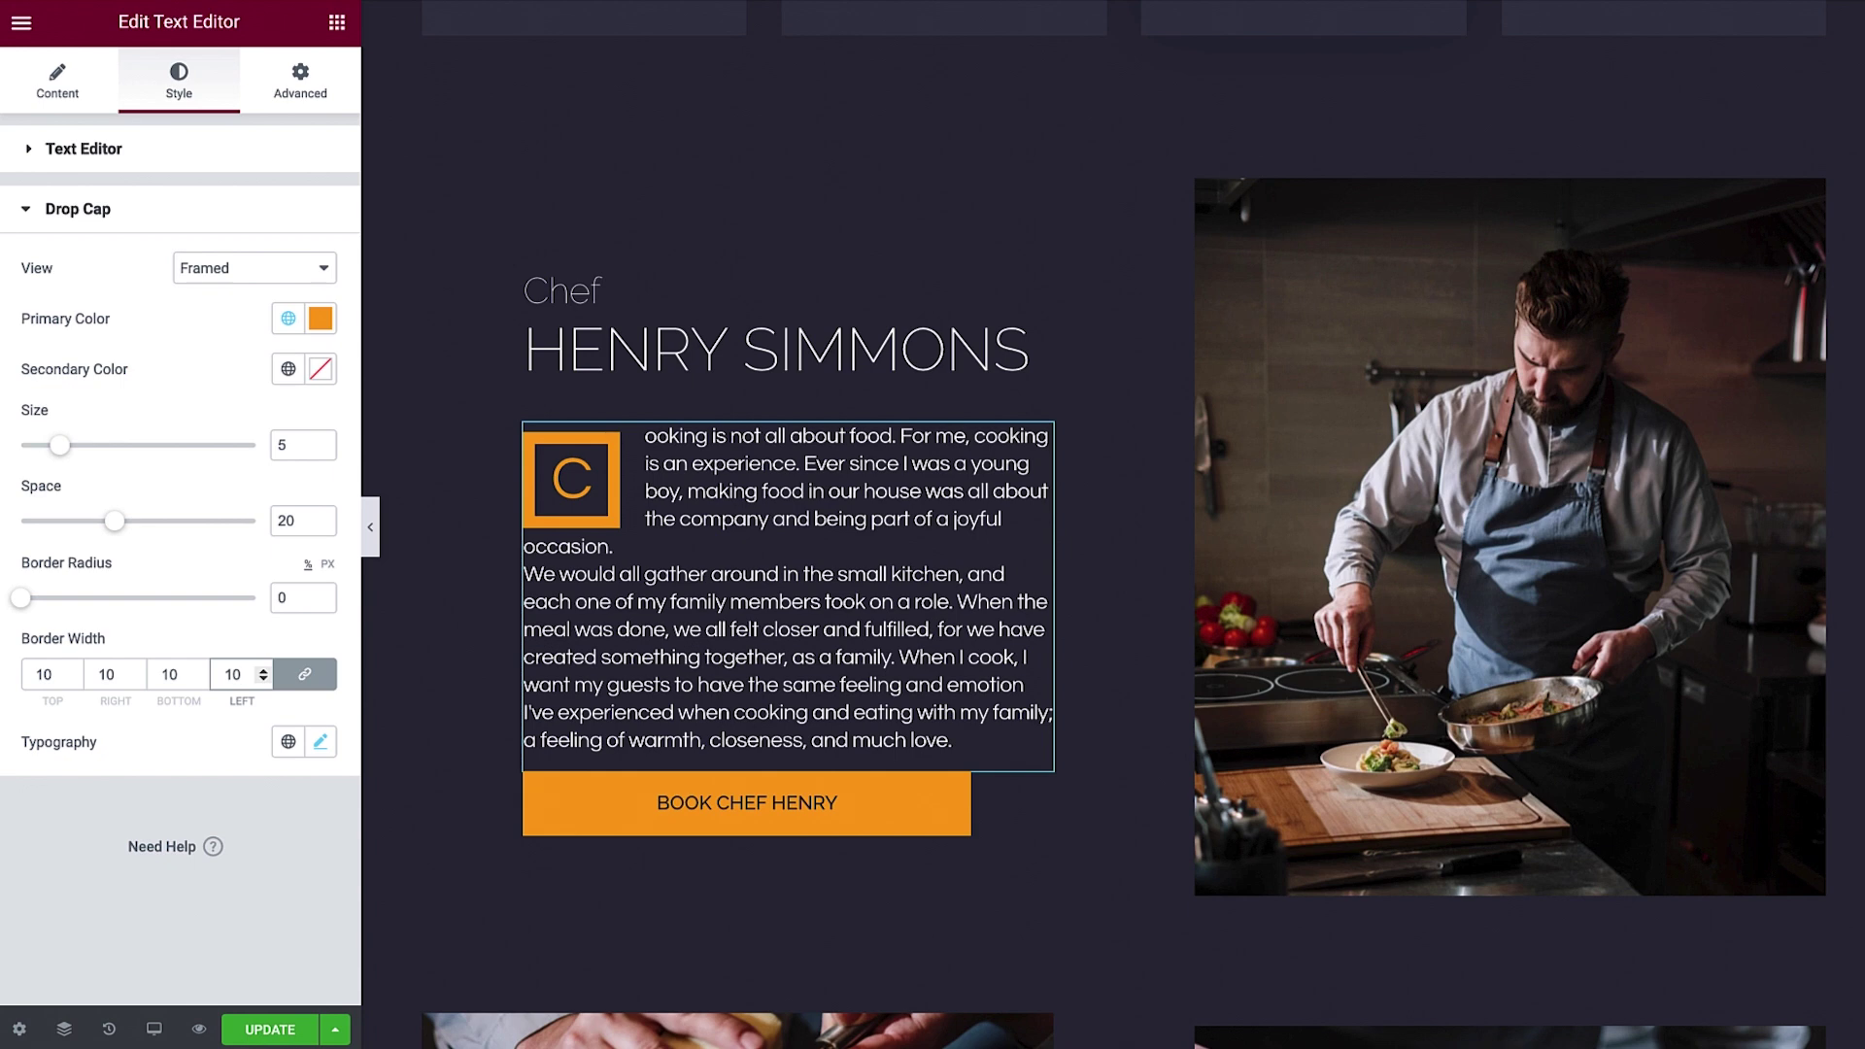
key("BackSpace")
key("BackSpace")
type("4")
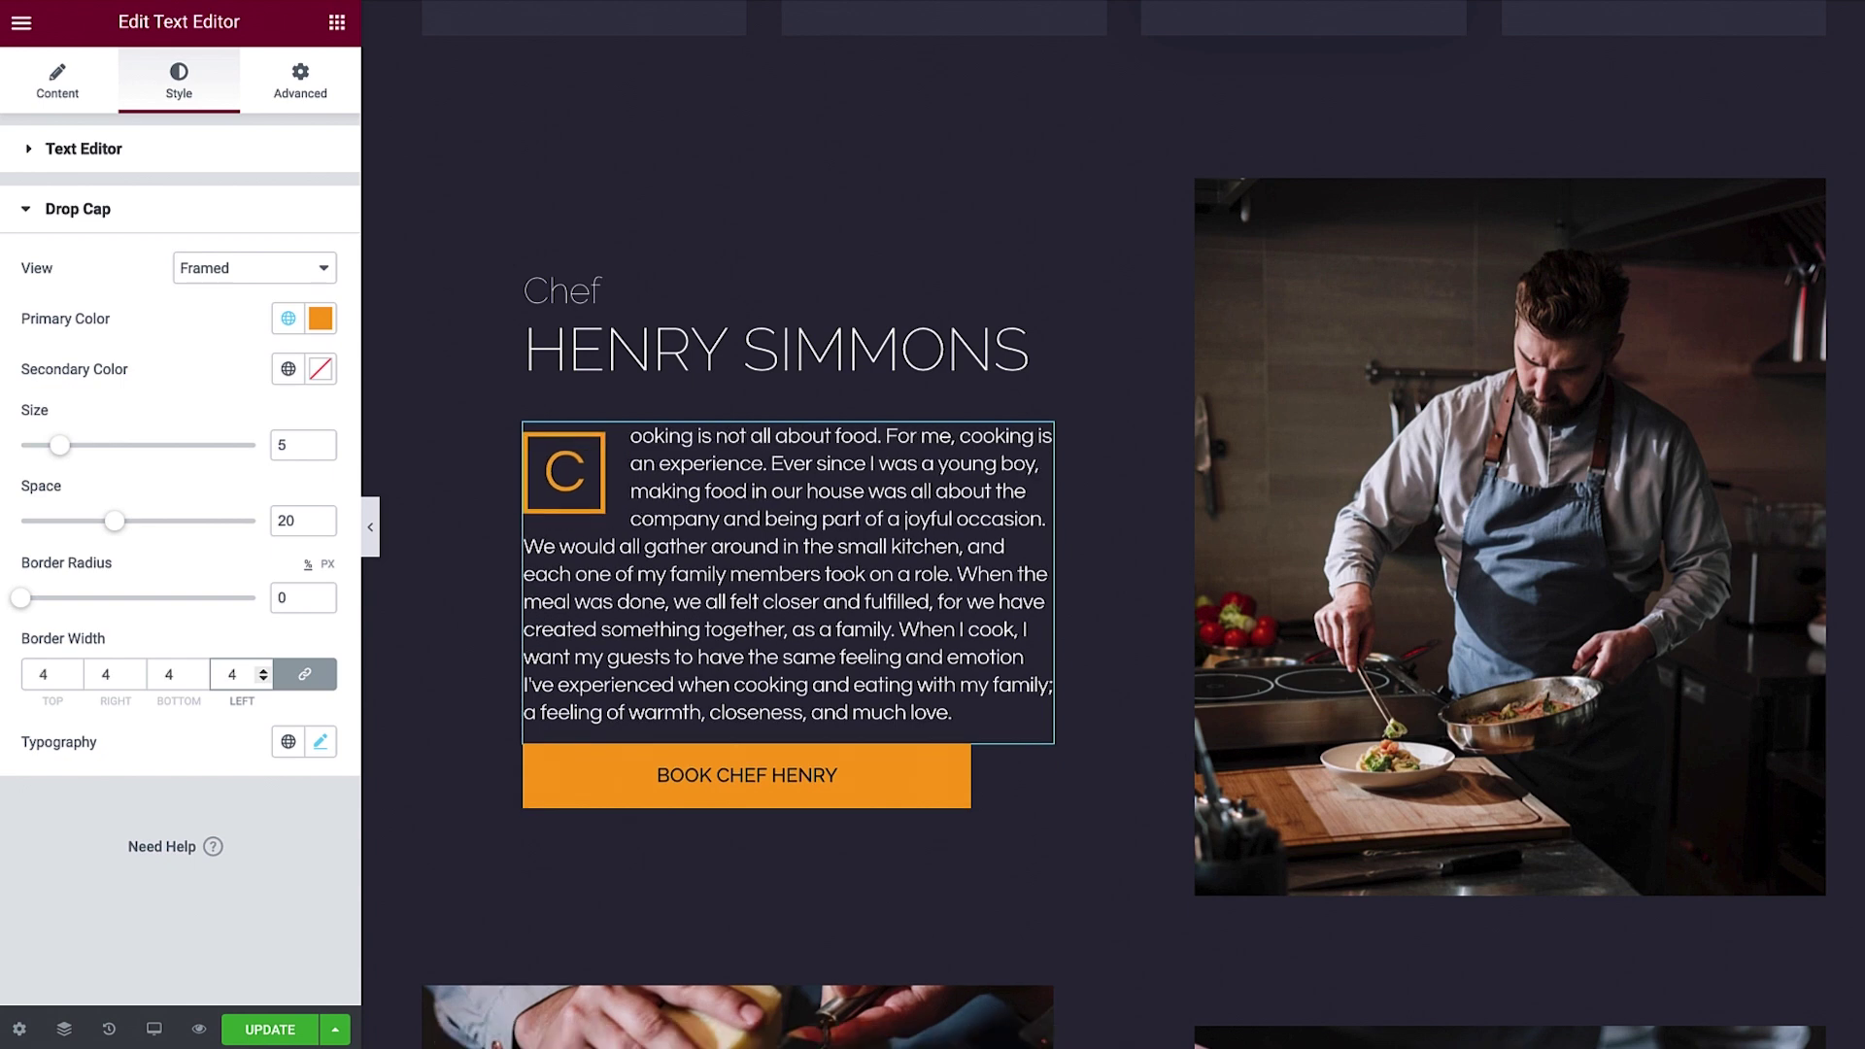
Set the drop cap typography to Raleway, weight 500.
left_click(320, 742)
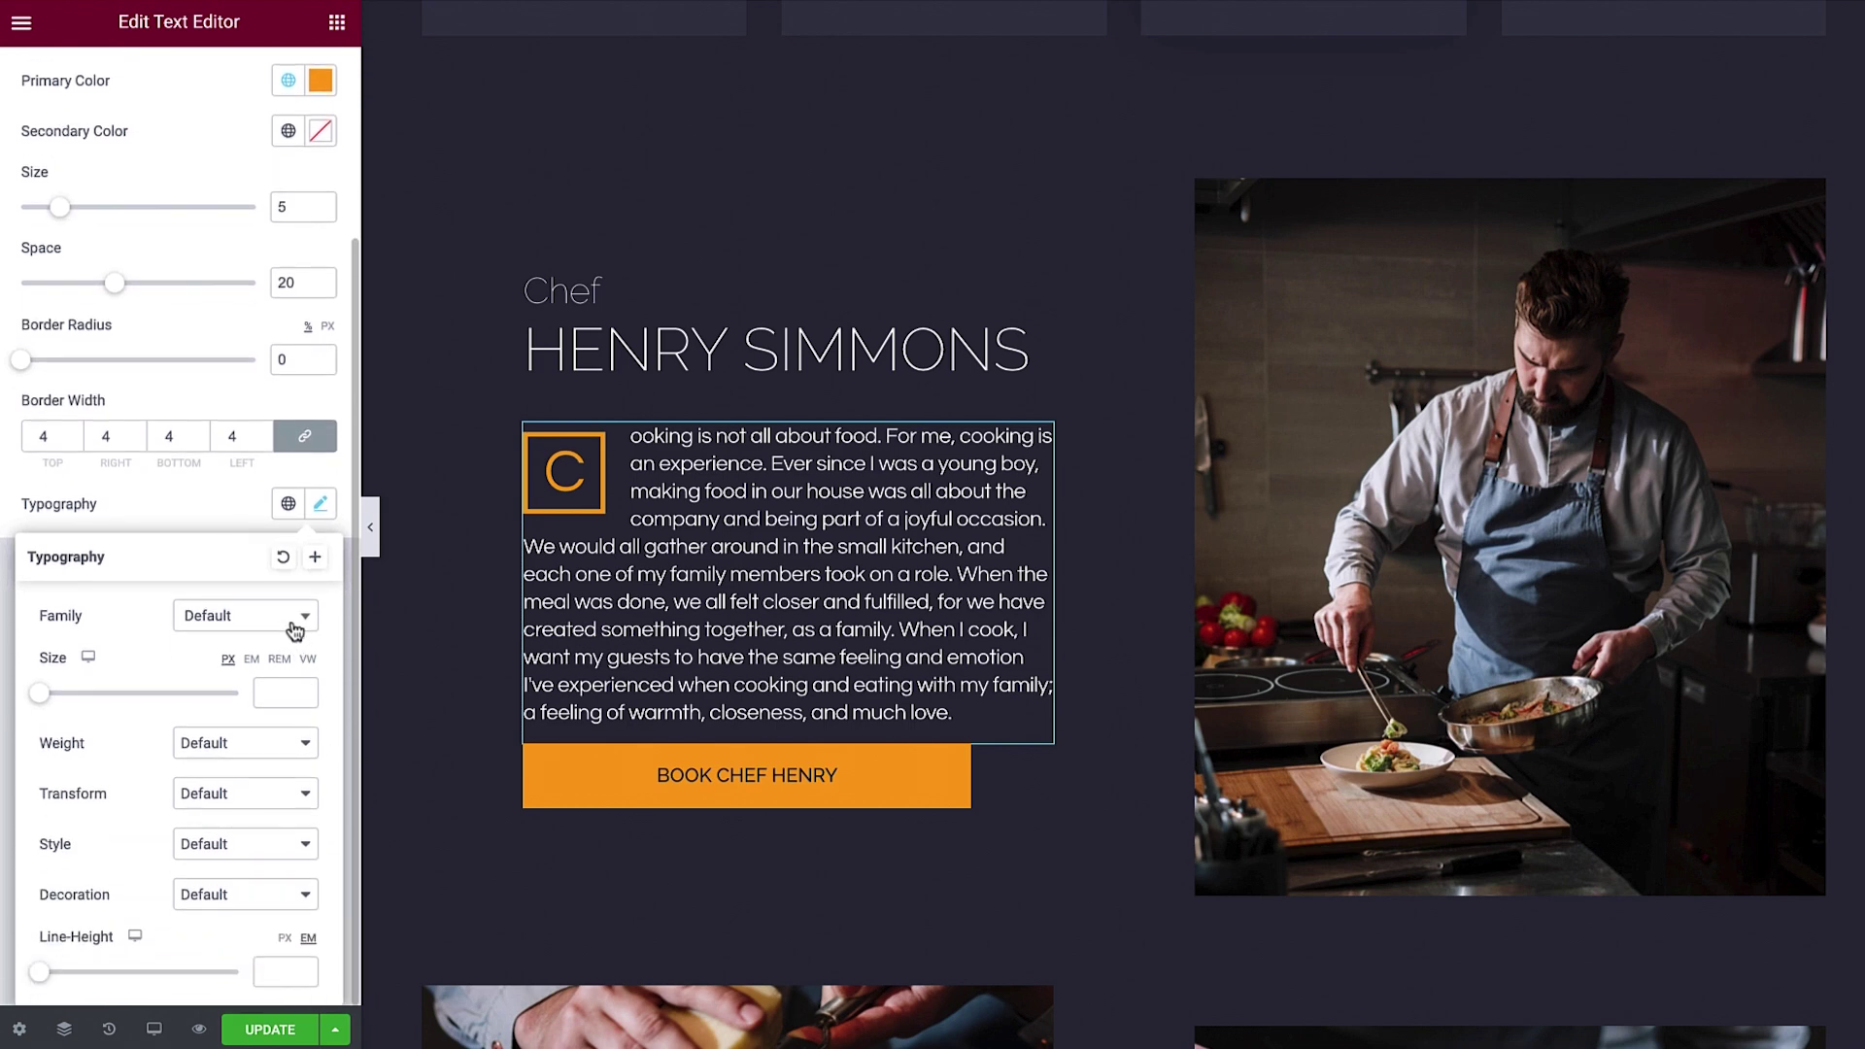
left_click(296, 620)
type("ralew")
left_click(286, 712)
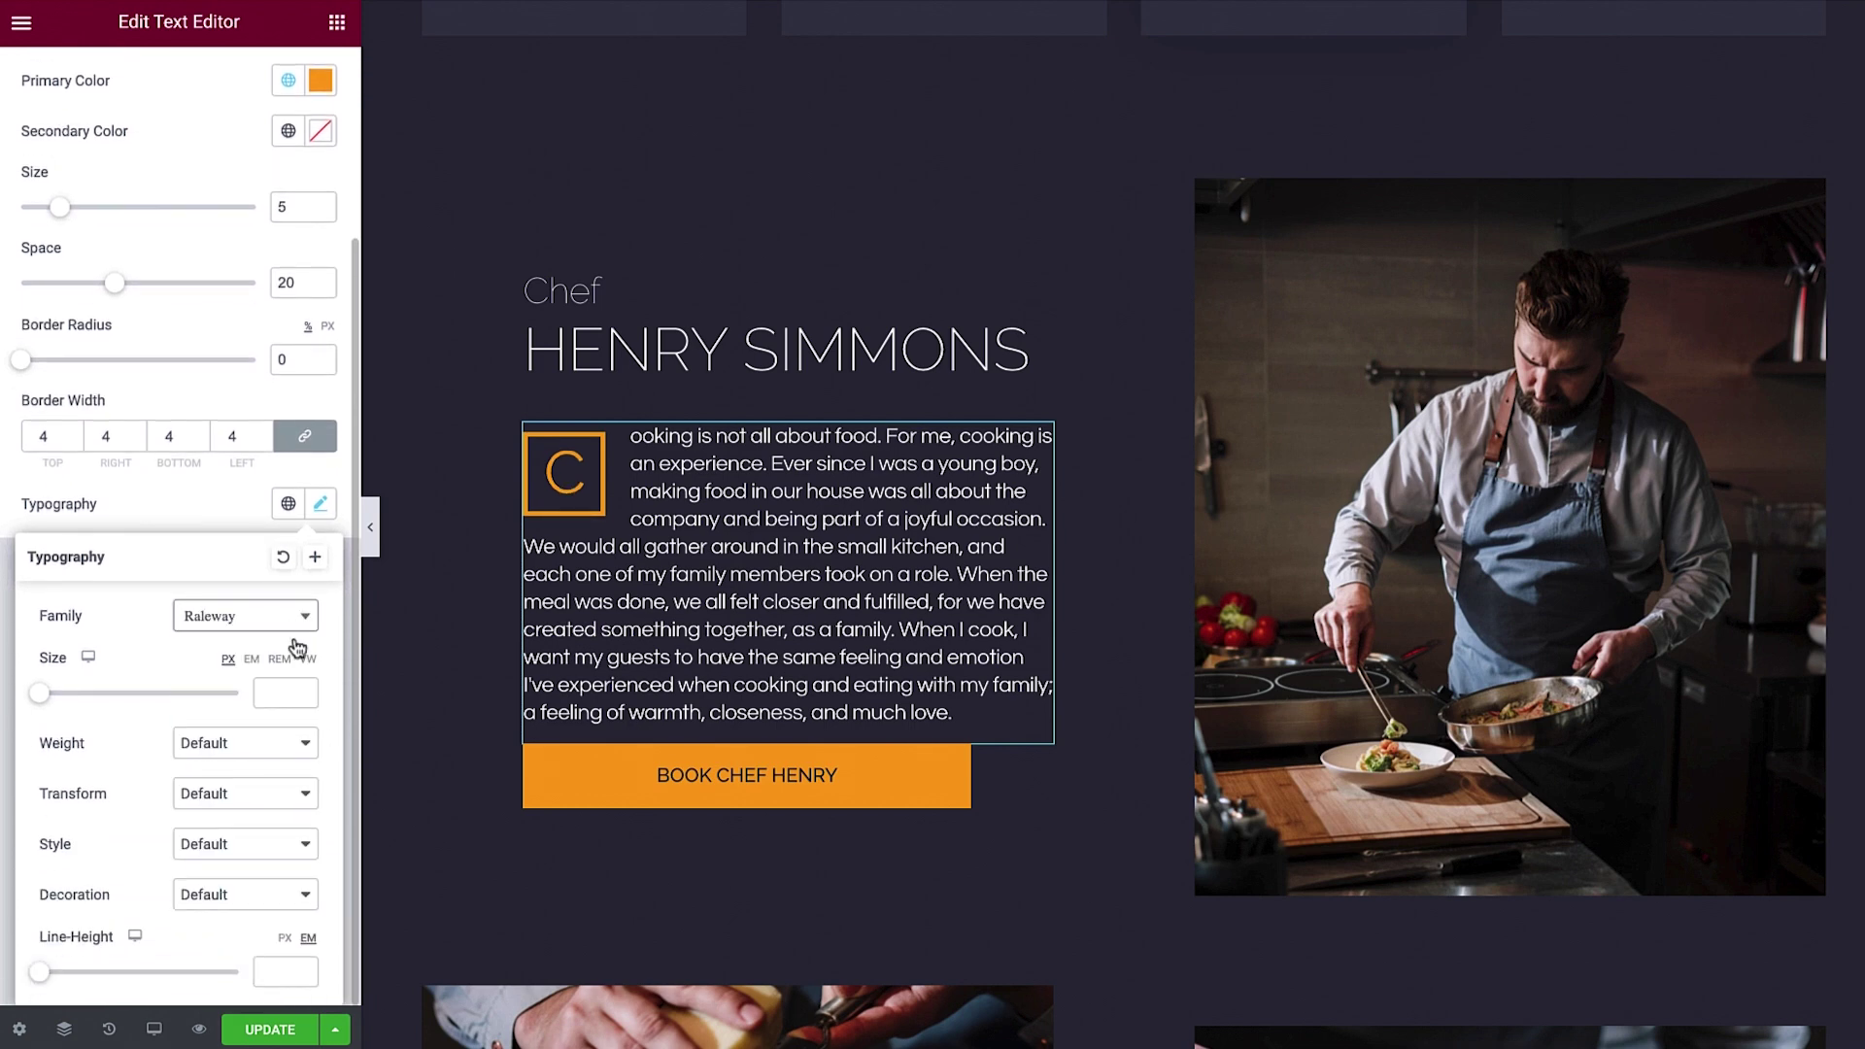
left_click(272, 743)
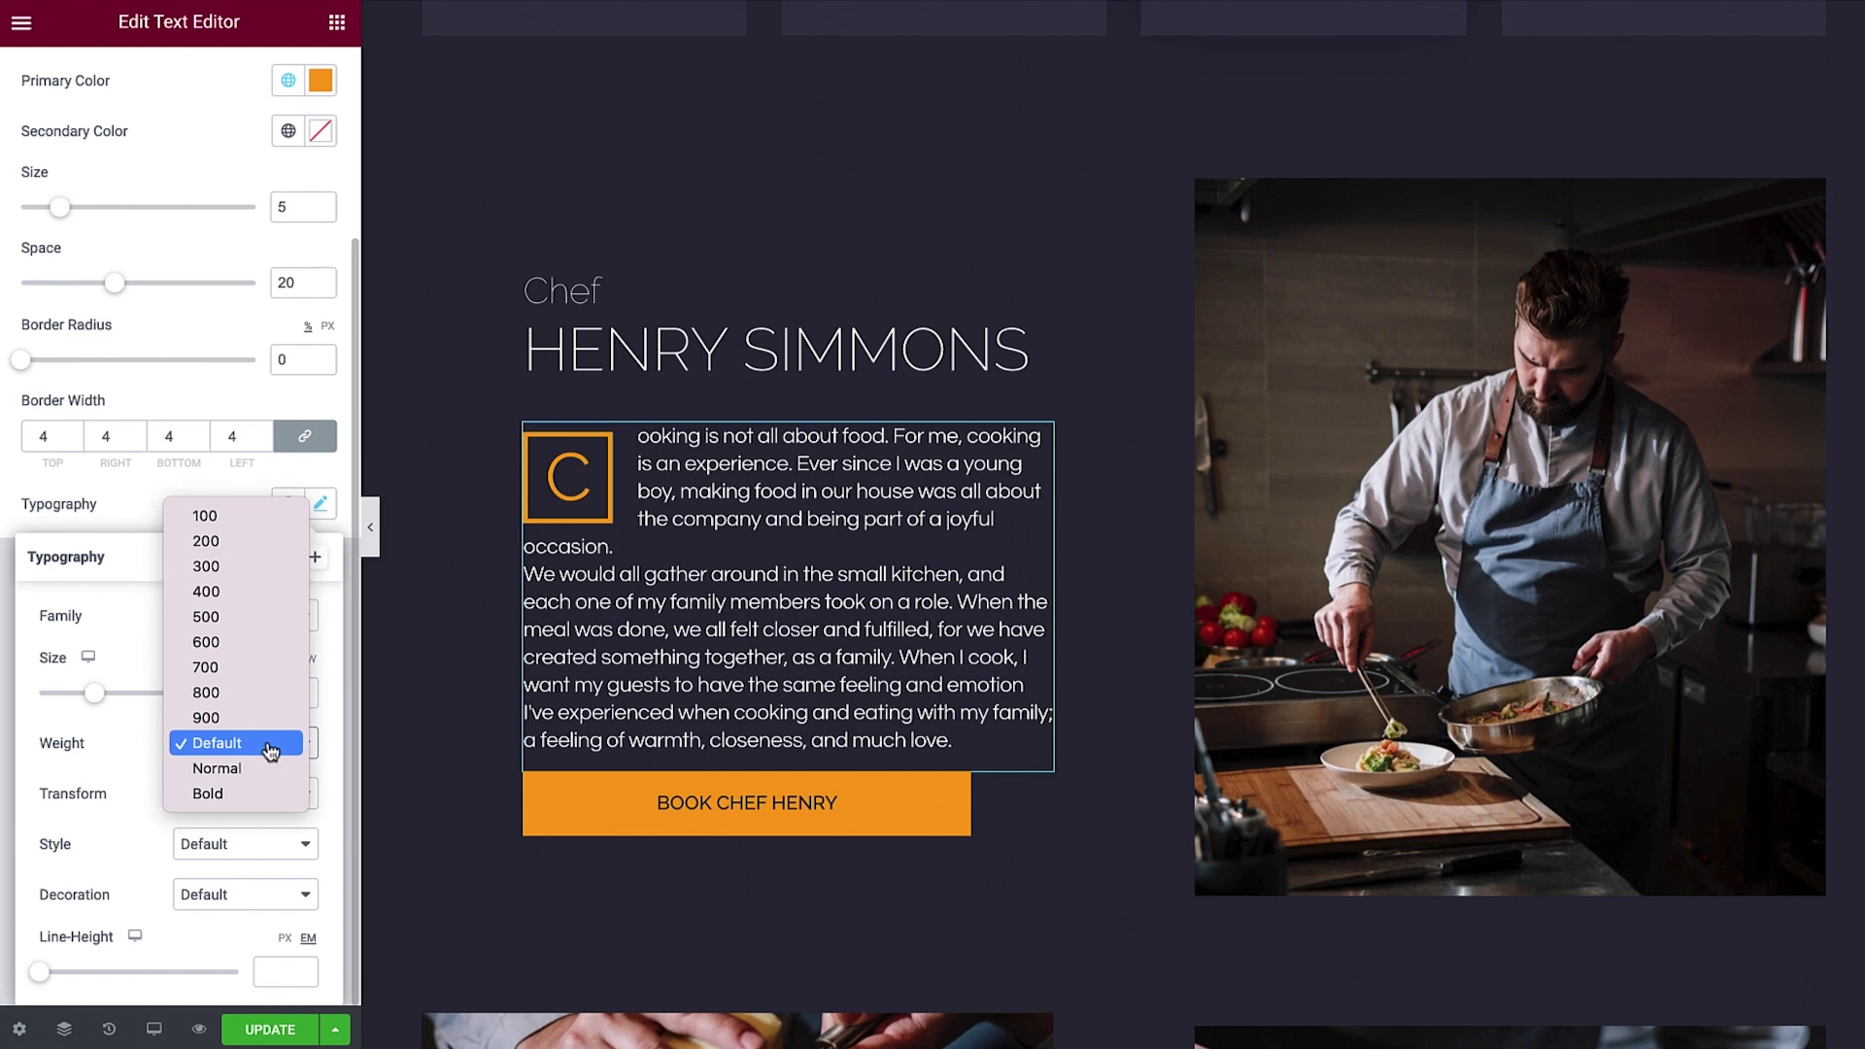
left_click(268, 618)
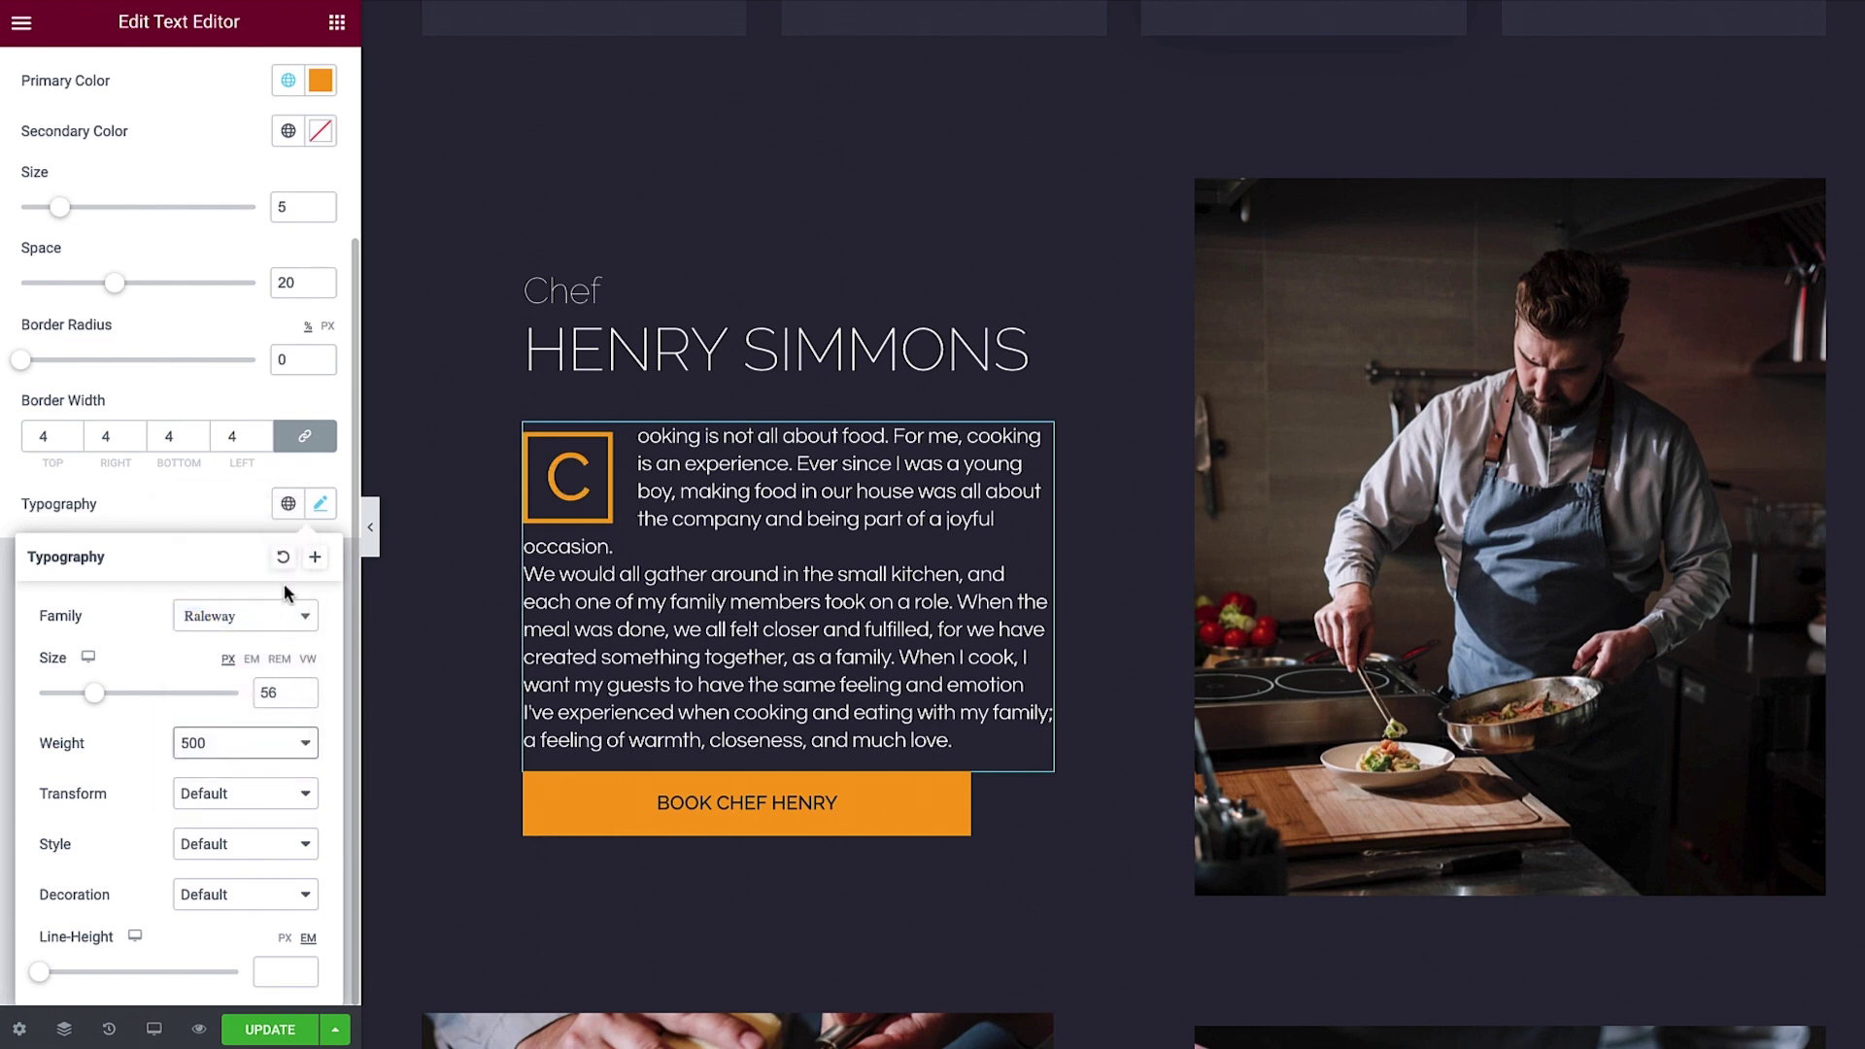
left_click(321, 519)
Collapse the editing panel and scroll the preview of the bio with its framed orange C.
left_click(370, 527)
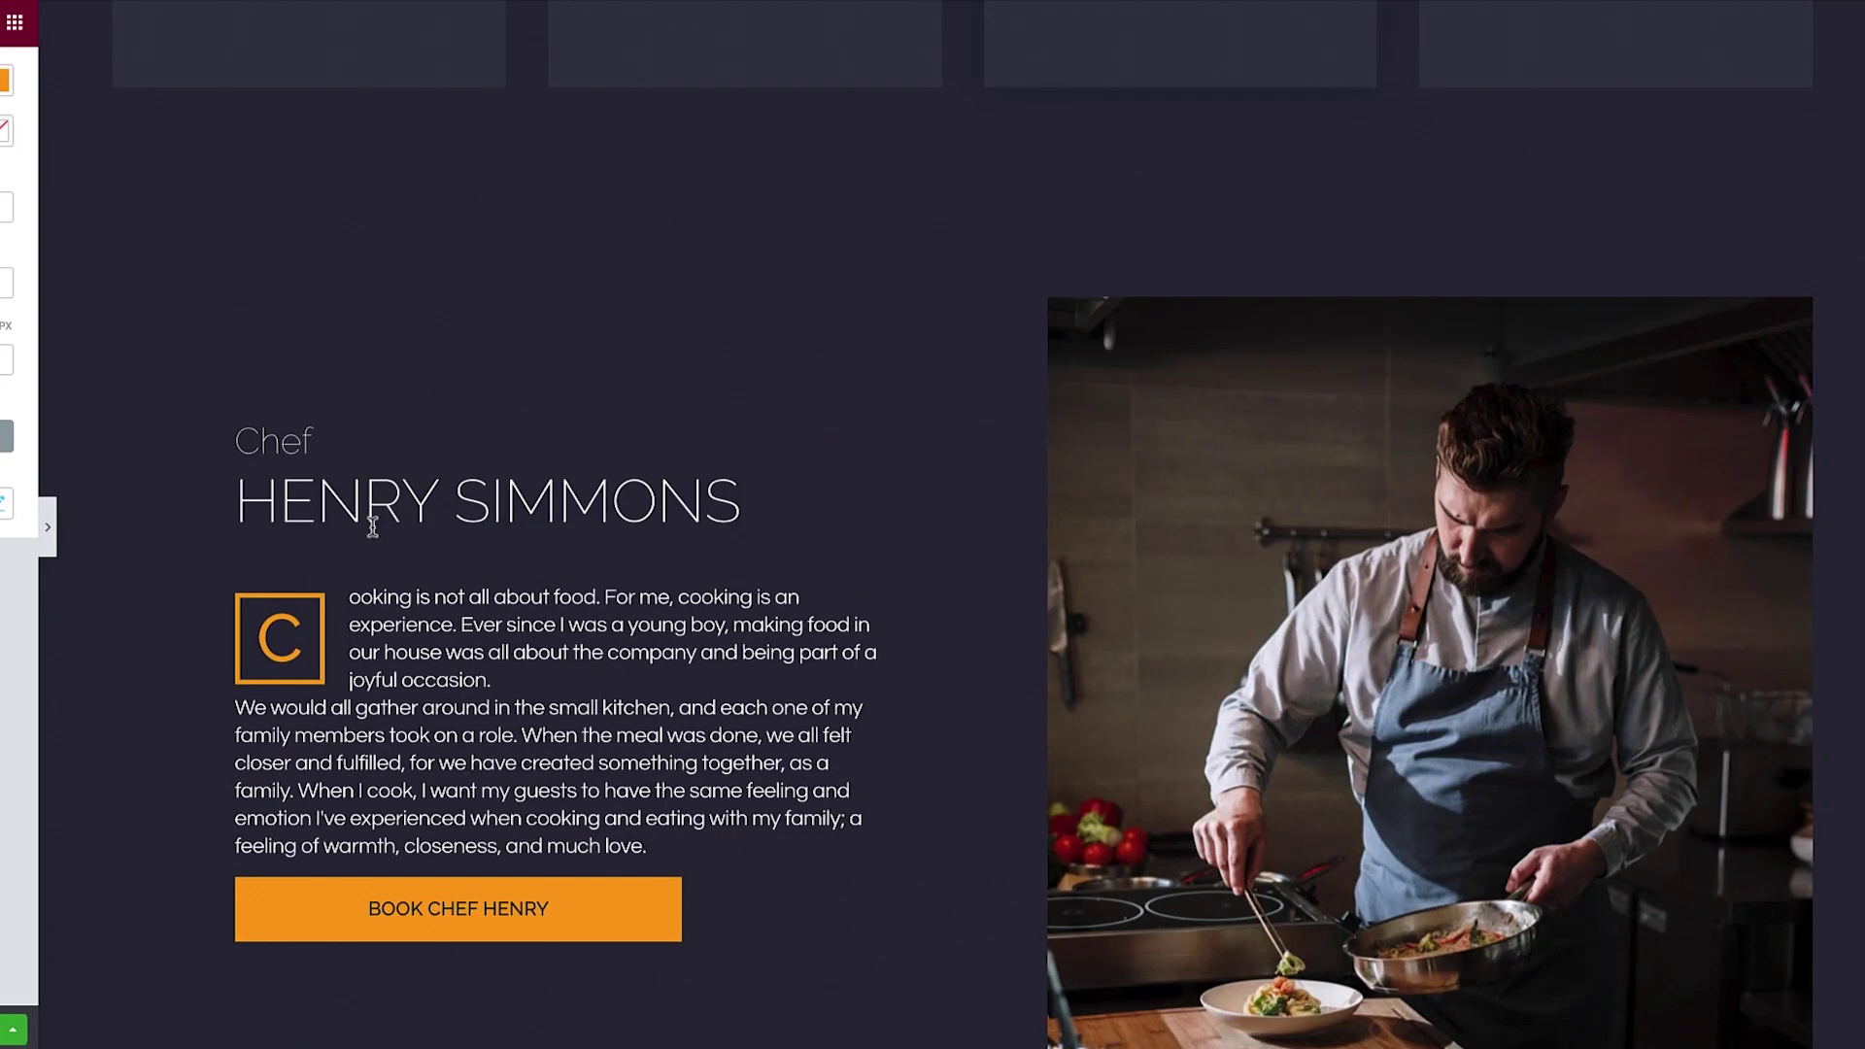
scroll(964, 582, "down", 2)
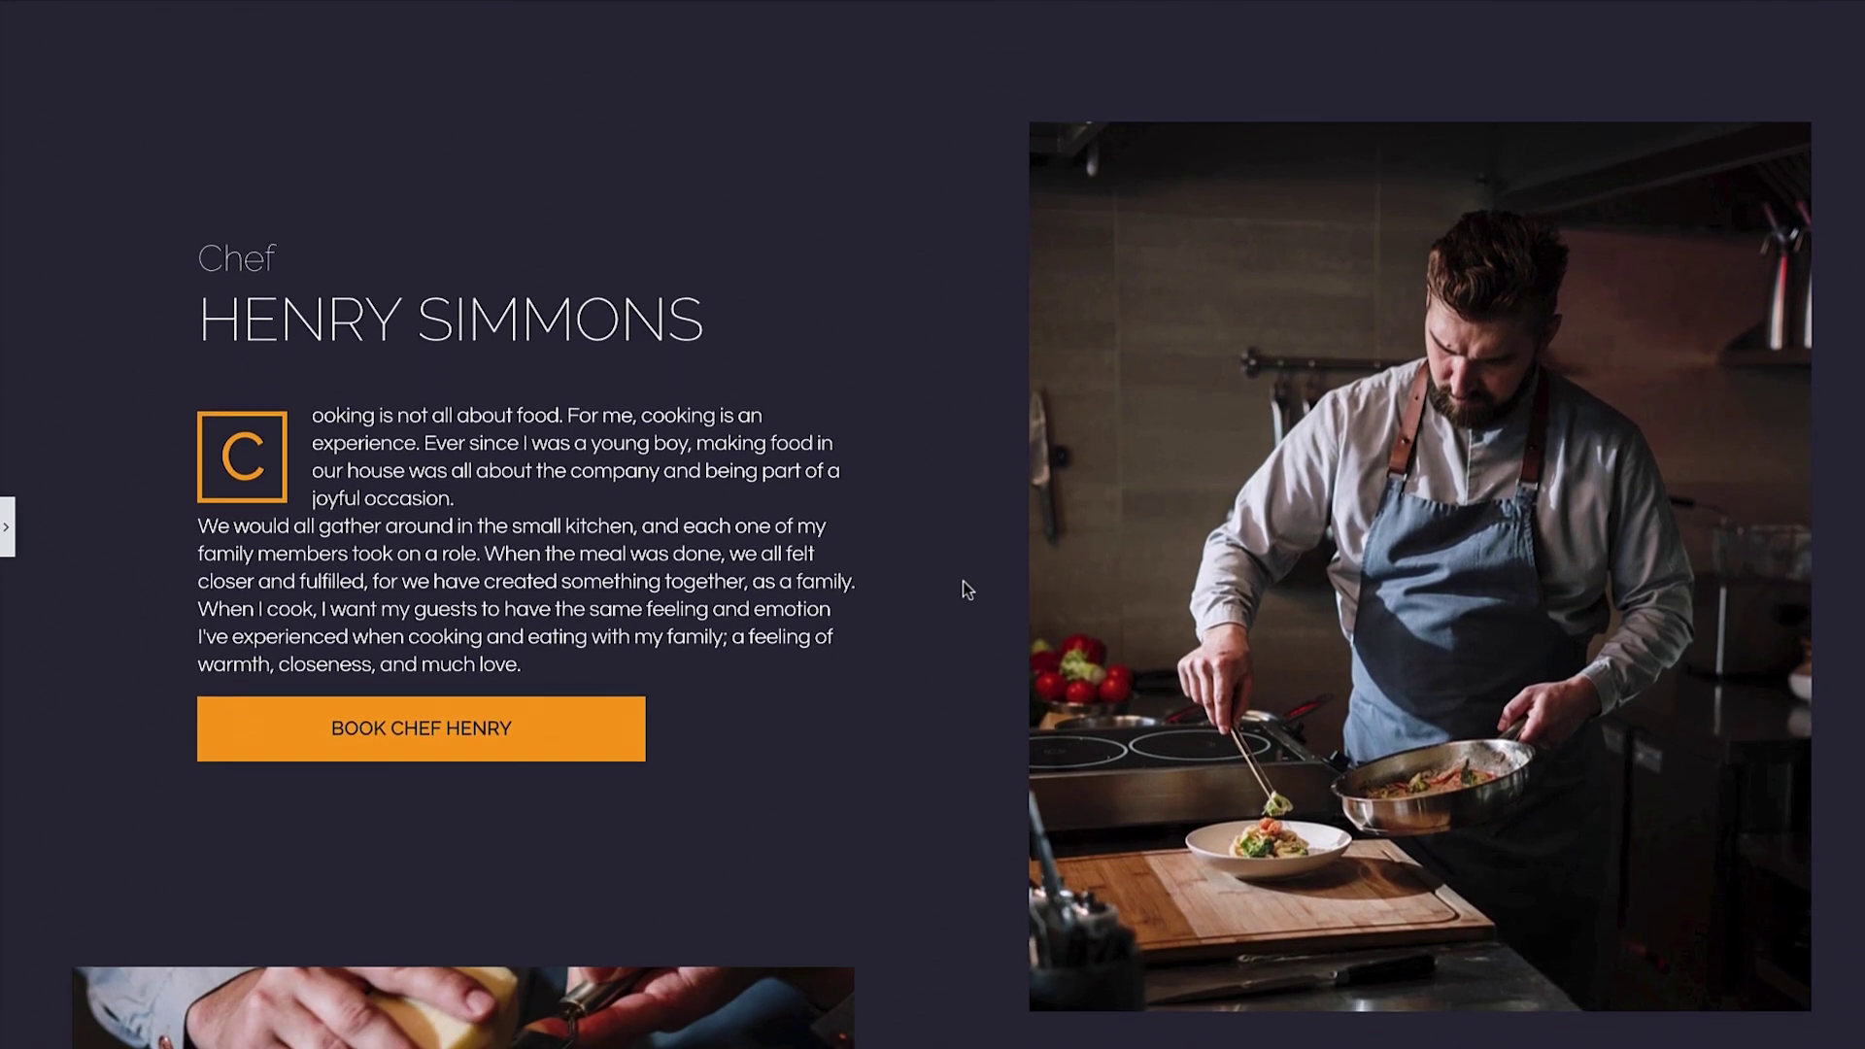